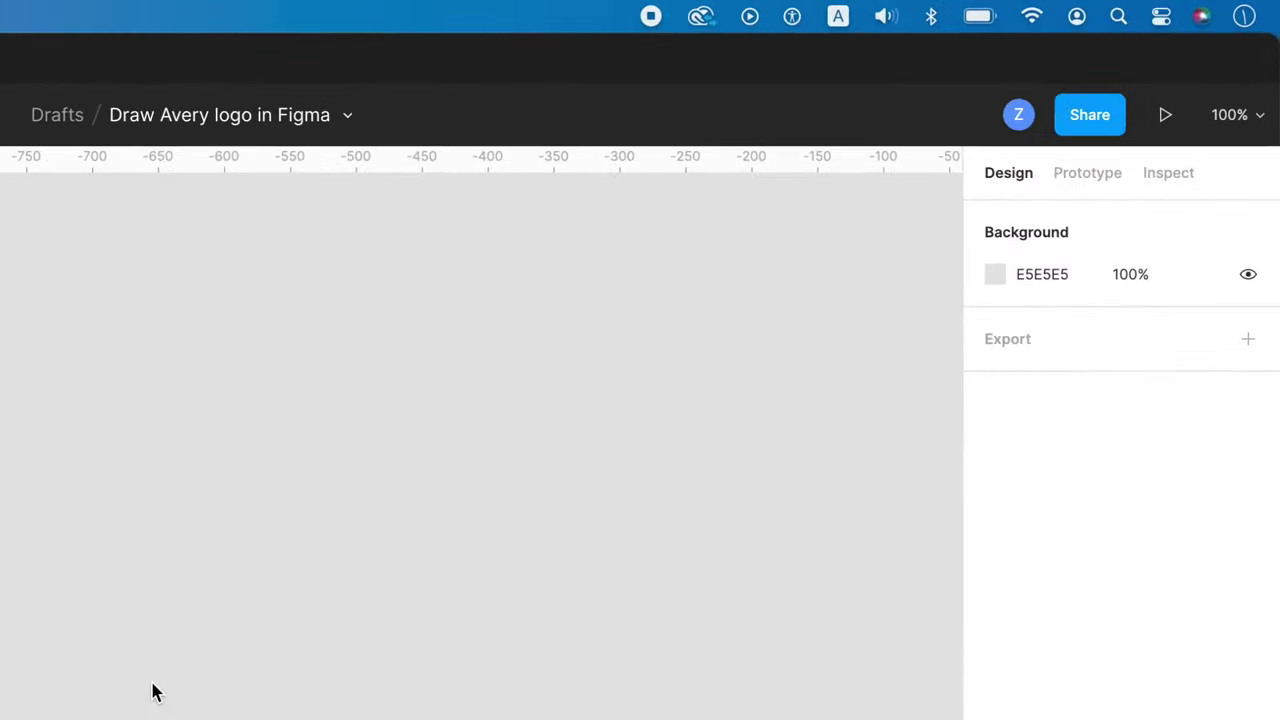
- Uncheck Pixel grid in the 100% zoom menu so the empty canvas shows no grid
{"action": "left_click", "coordinate": [1255, 120]}
{"action": "left_click", "coordinate": [1097, 532]}
{"action": "left_click", "coordinate": [1260, 124]}
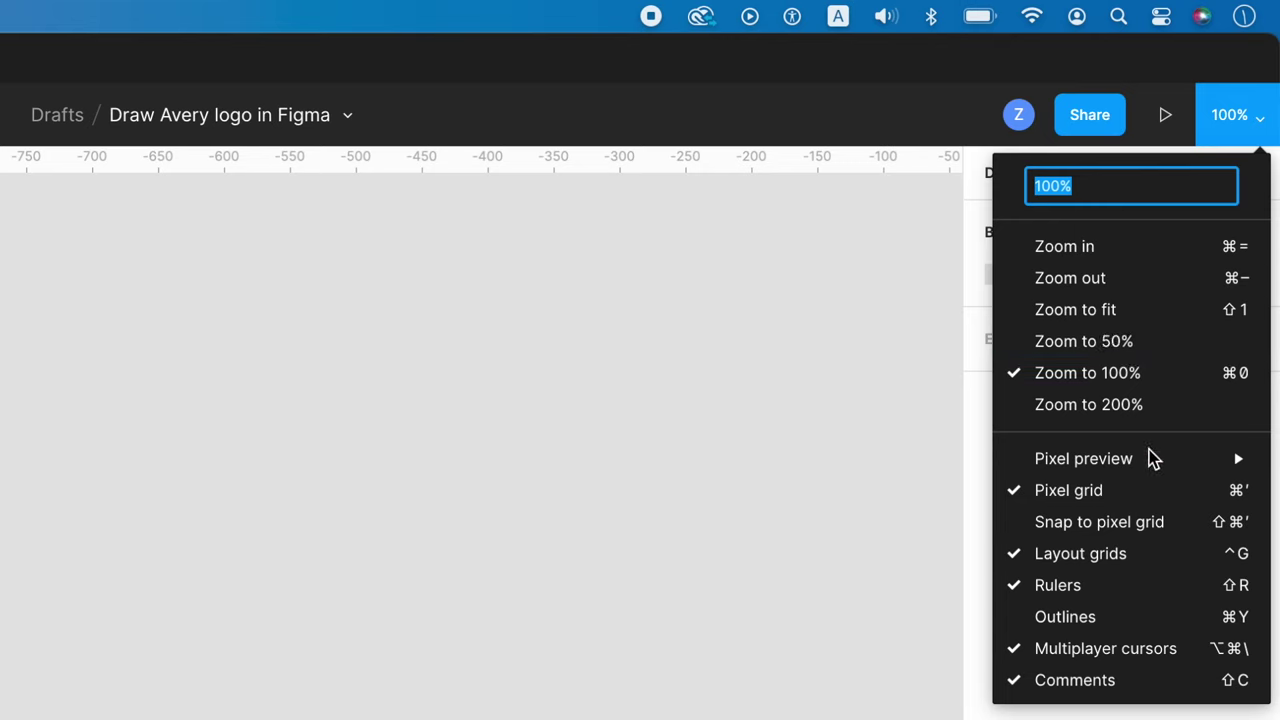
{"action": "left_click", "coordinate": [1100, 490]}
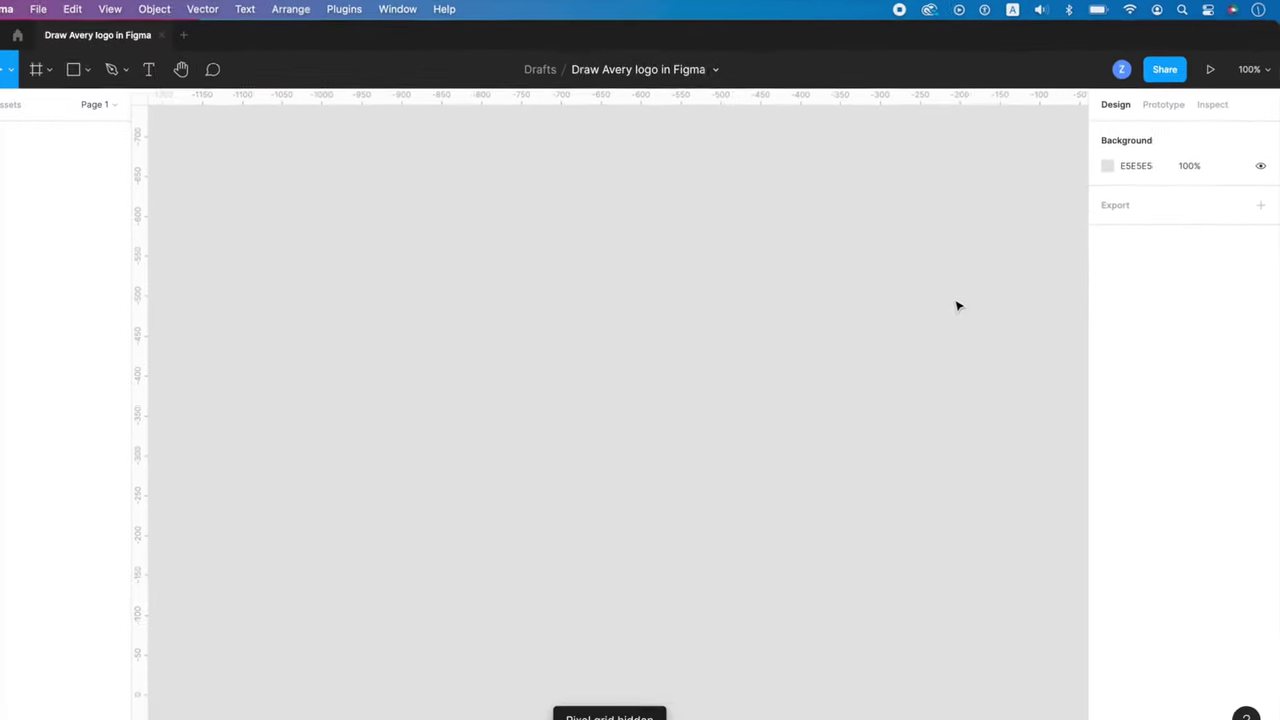
- Draw a horizontal line with the Pen tool and give it a 64 stroke weight
{"action": "left_click", "coordinate": [165, 66]}
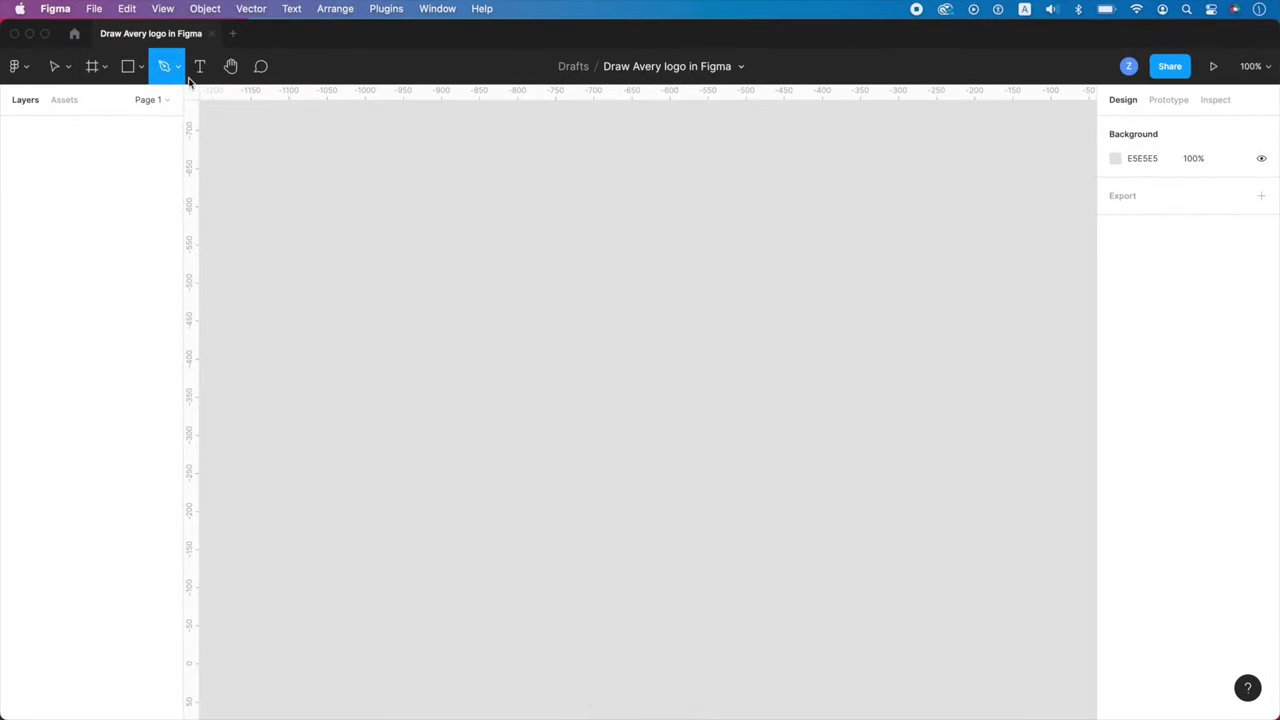
{"action": "left_click", "coordinate": [486, 358]}
{"action": "left_click", "coordinate": [621, 358]}
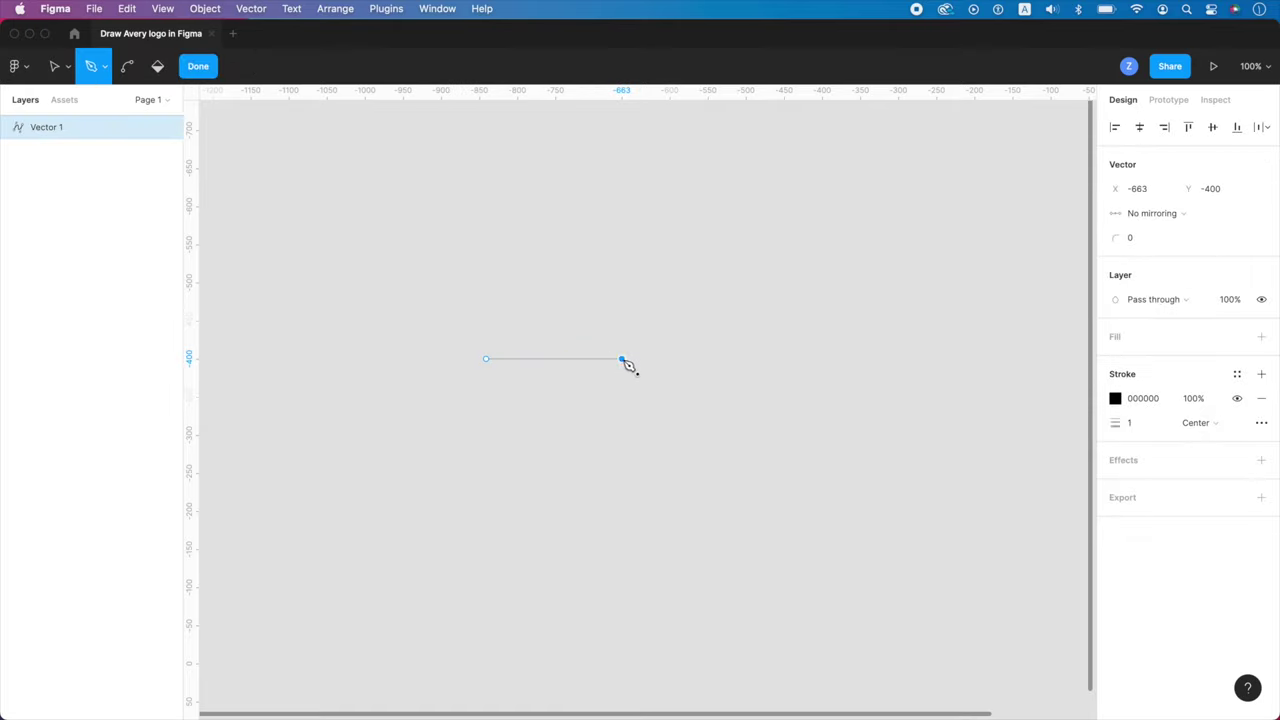
{"action": "key", "text": "Escape"}
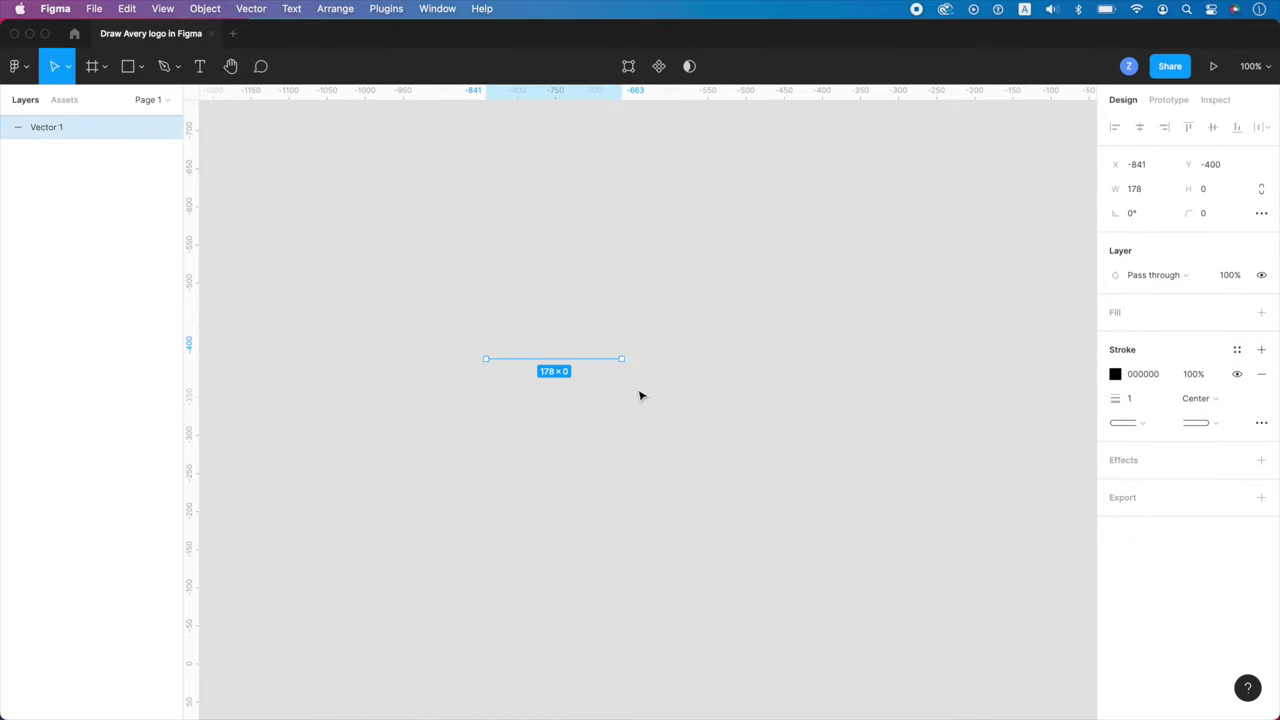
{"action": "left_click", "coordinate": [1146, 401]}
{"action": "type", "text": "64"}
{"action": "key", "text": "Return"}
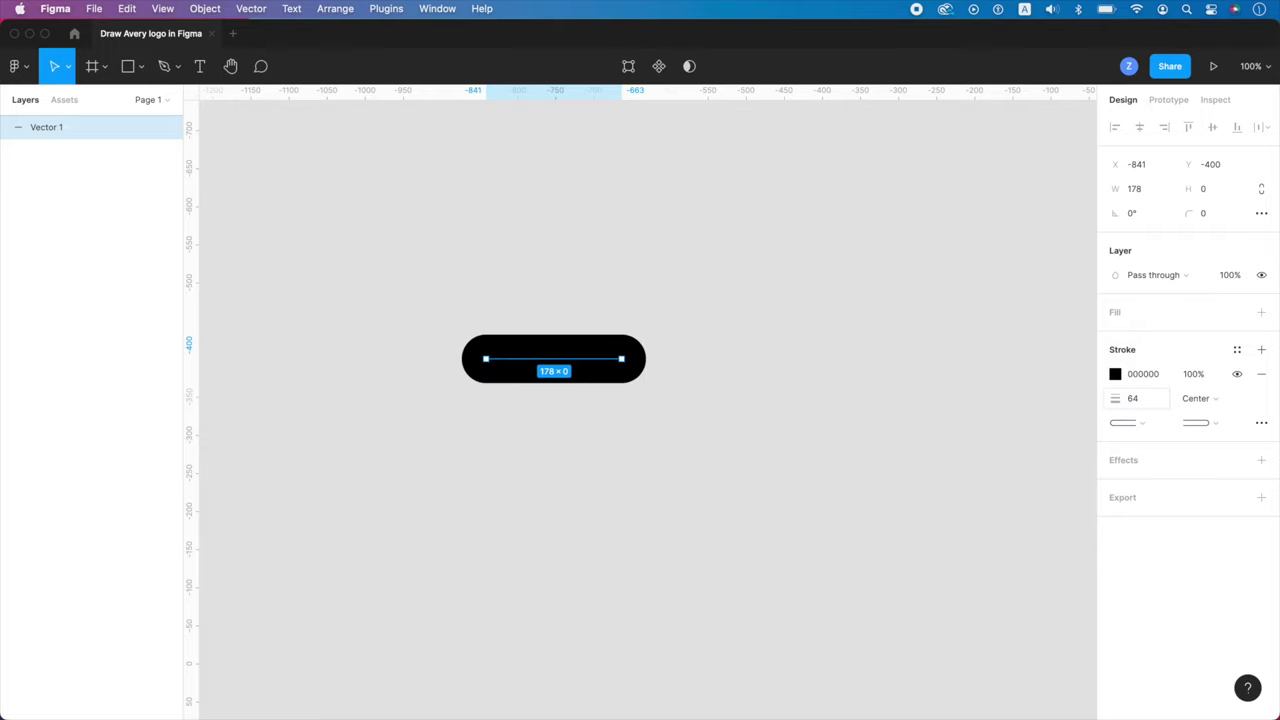
- Set rounded end caps, make the line 128 wide, and move it down and right
{"action": "left_click", "coordinate": [1143, 427]}
{"action": "left_click", "coordinate": [1146, 422]}
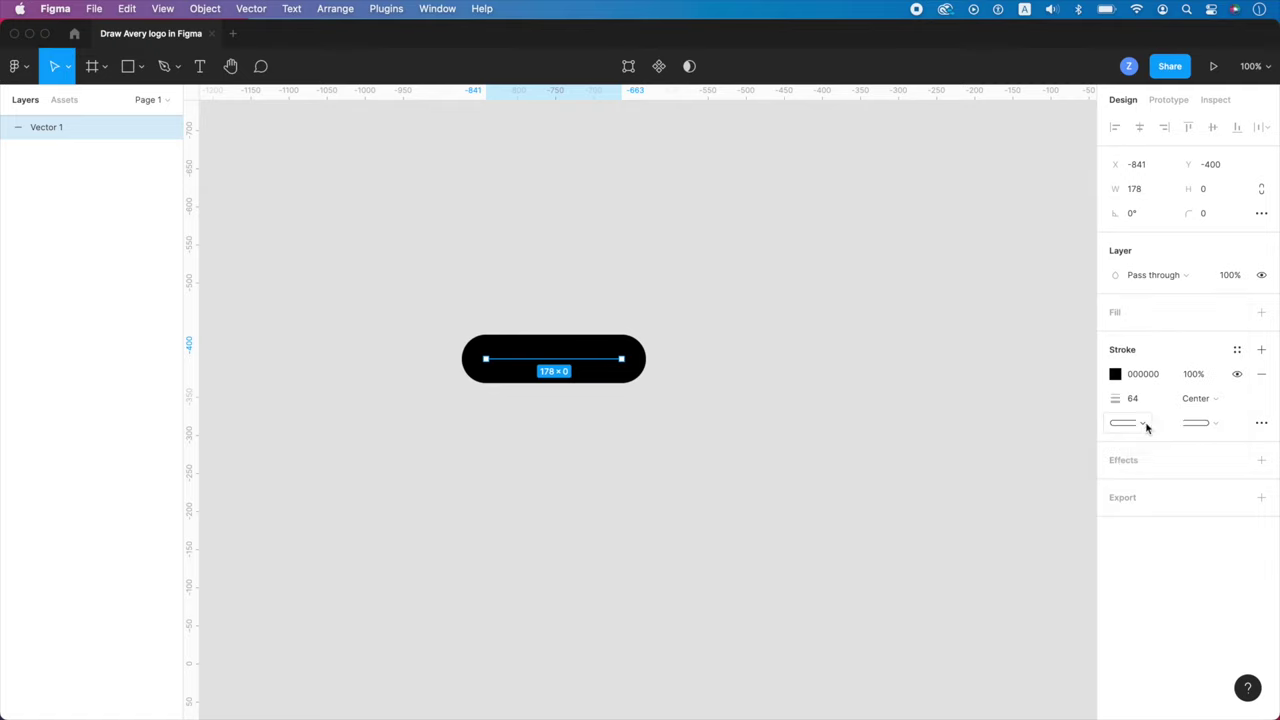
{"action": "left_click", "coordinate": [1201, 423]}
{"action": "left_click", "coordinate": [1190, 441]}
{"action": "left_click", "coordinate": [1148, 195]}
{"action": "type", "text": "128"}
{"action": "key", "text": "Return"}
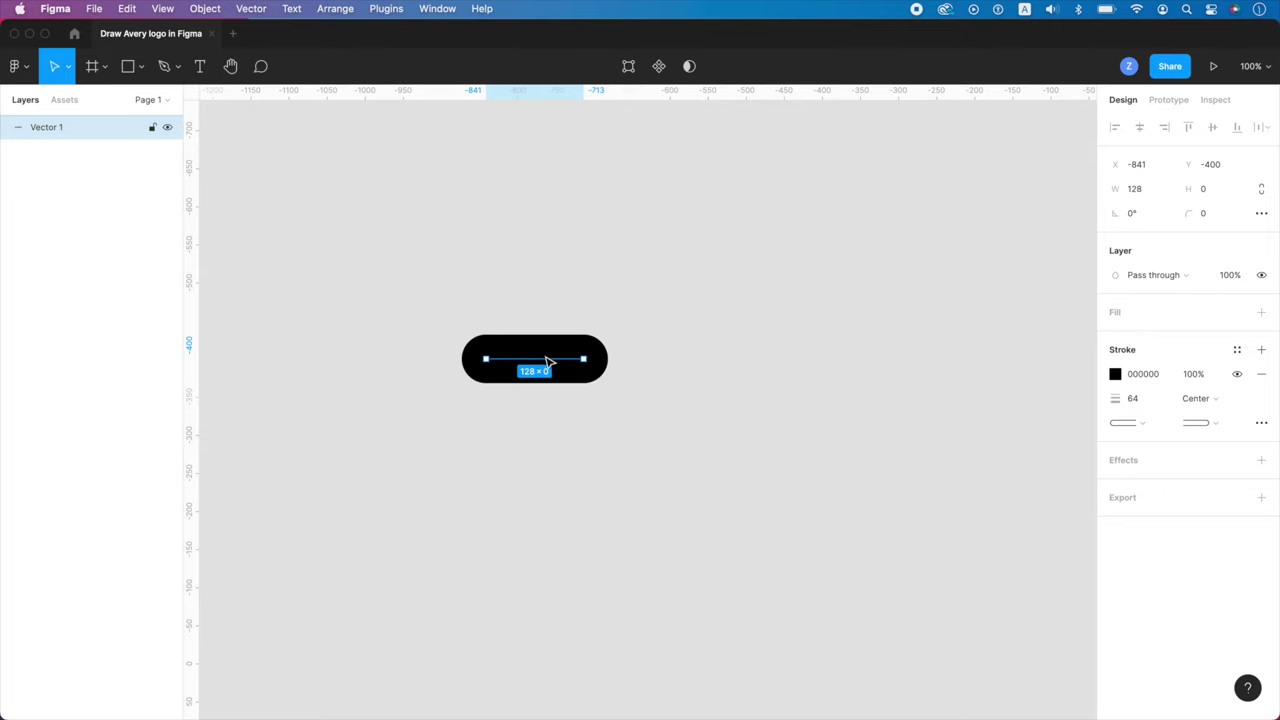
{"action": "left_click_drag", "start_coordinate": [548, 360], "coordinate": [617, 400]}
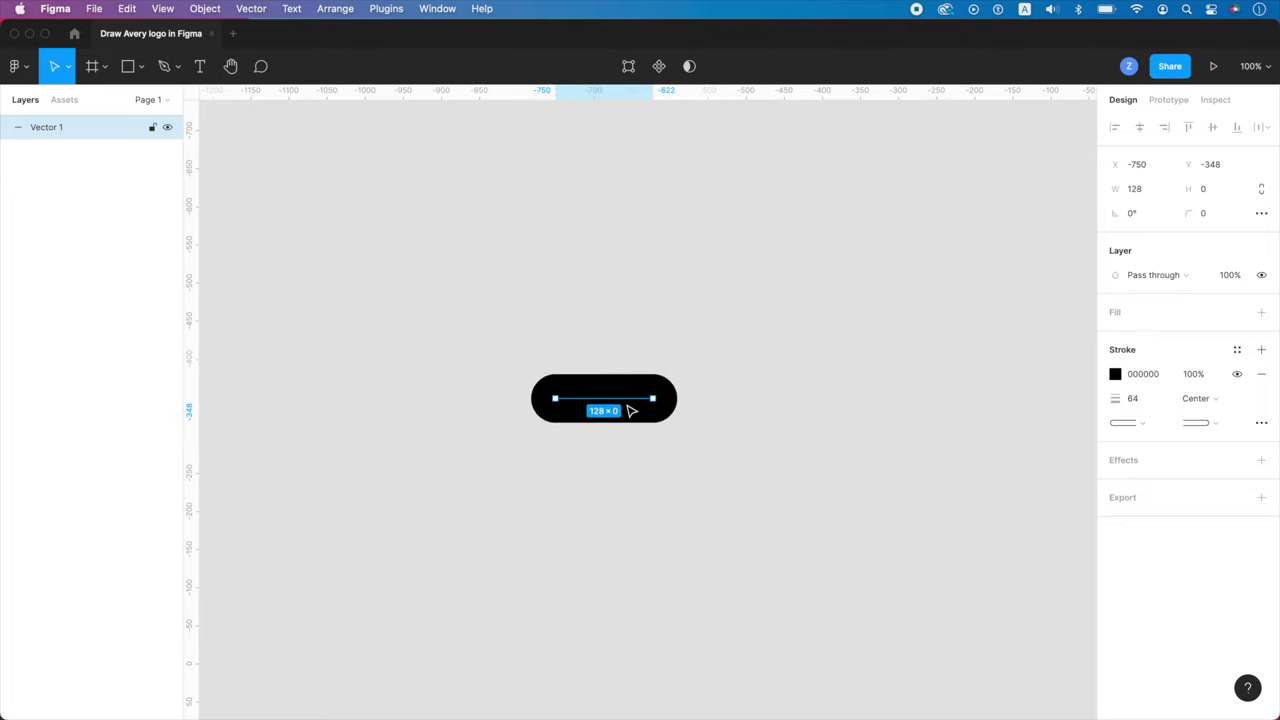
{"action": "right_click", "coordinate": [629, 405]}
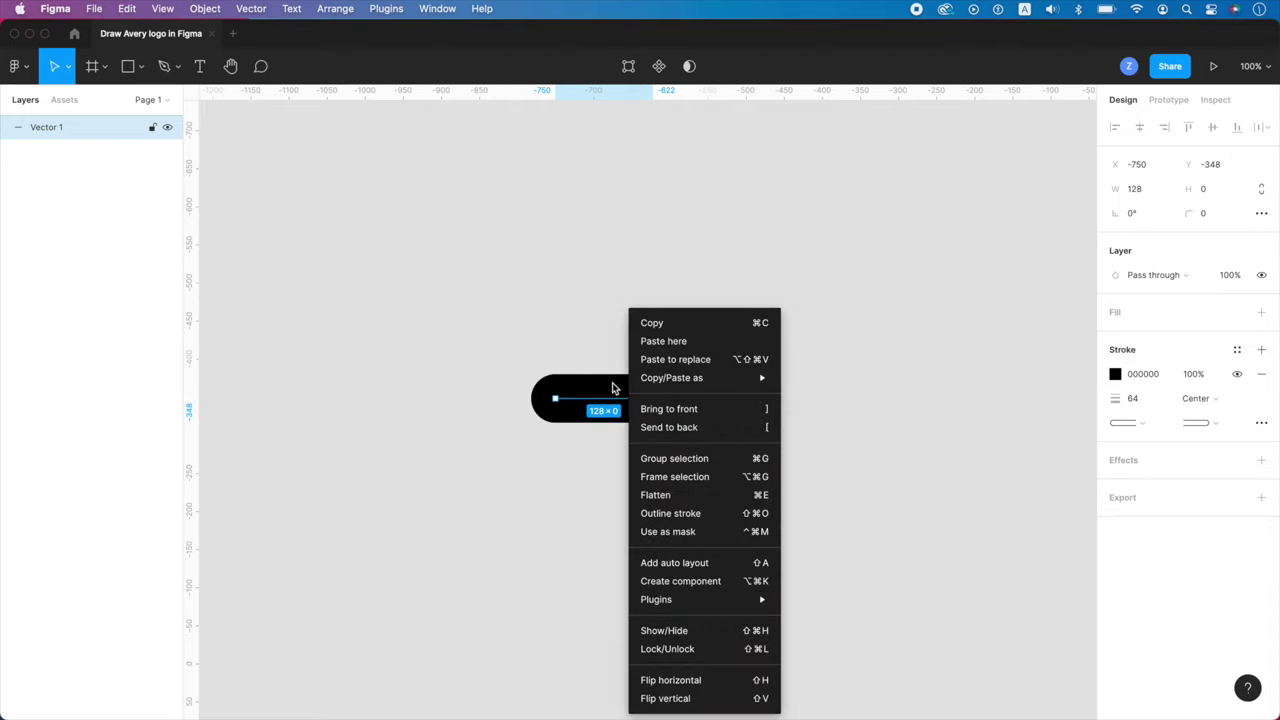
- Outline the stroke into a filled pill and duplicate it, rotating the copy 60°
{"action": "left_click", "coordinate": [676, 513]}
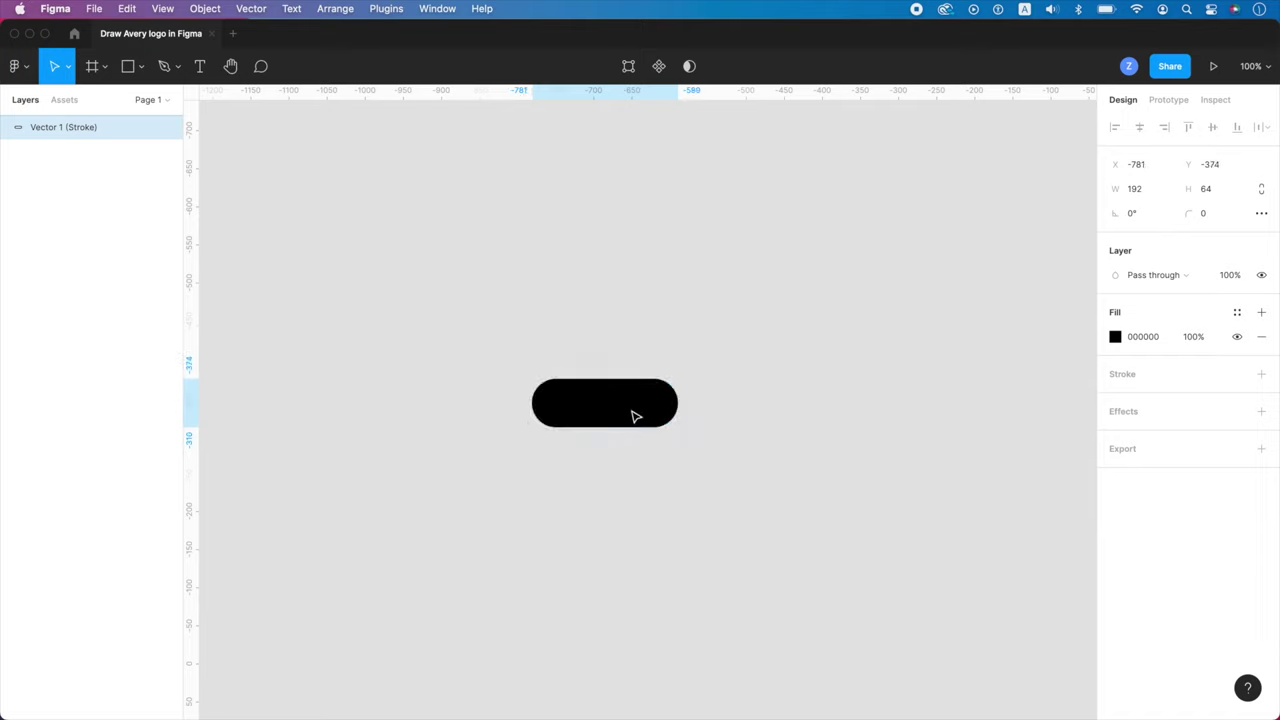
{"action": "left_click_drag", "start_coordinate": [634, 414], "coordinate": [682, 321]}
{"action": "left_click", "coordinate": [1138, 214]}
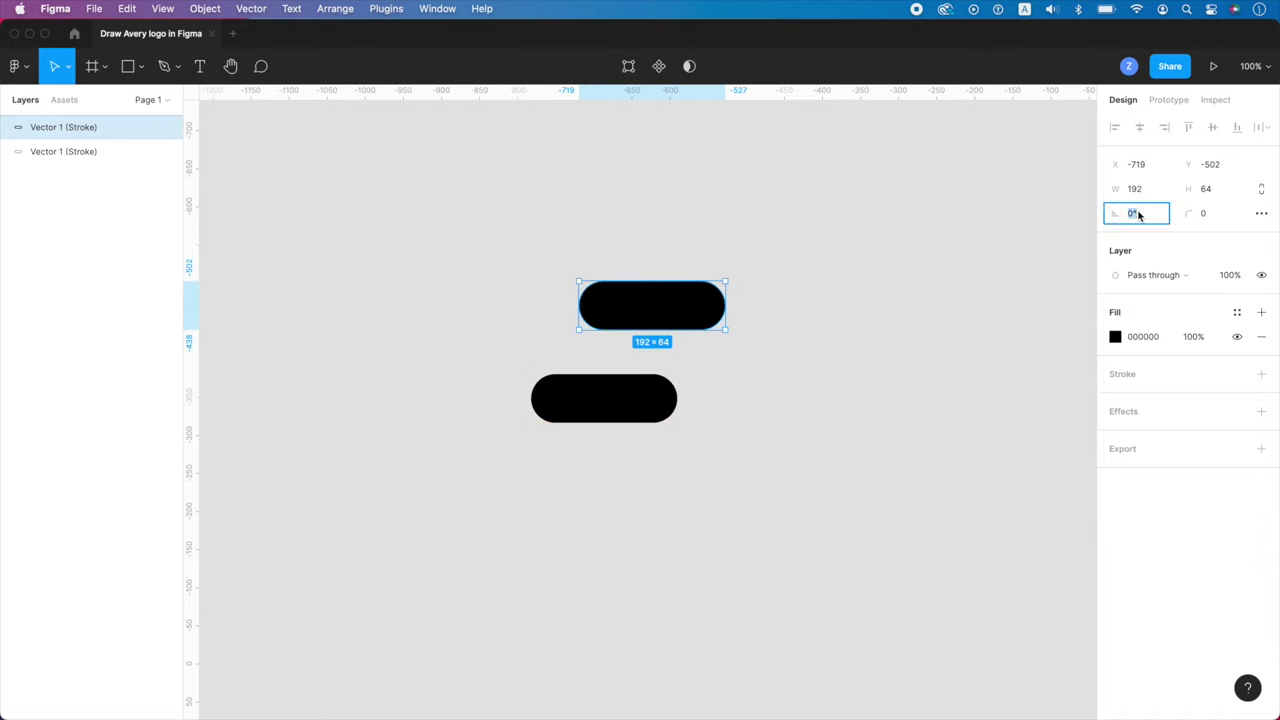
{"action": "type", "text": "60"}
{"action": "key", "text": "Return"}
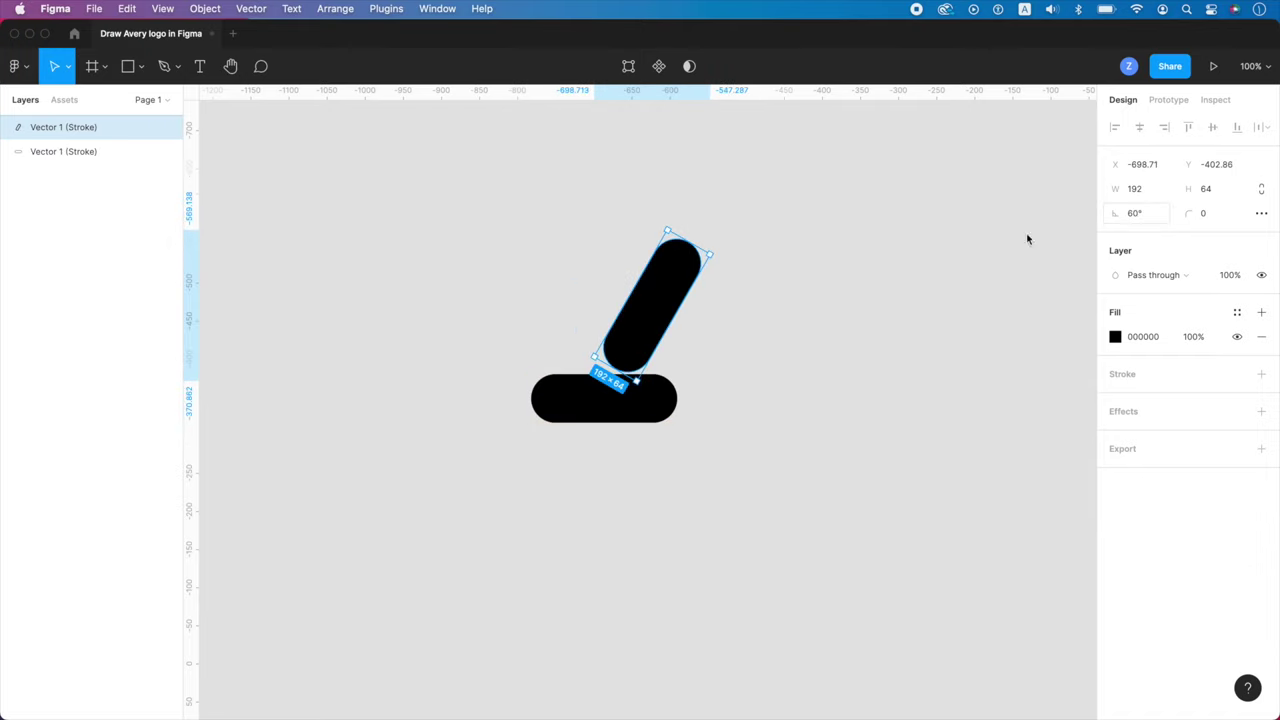
- Place the rotated pill on the horizontal pill's left end and align their bottoms
{"action": "left_click", "coordinate": [712, 326]}
{"action": "left_click_drag", "start_coordinate": [668, 294], "coordinate": [672, 262]}
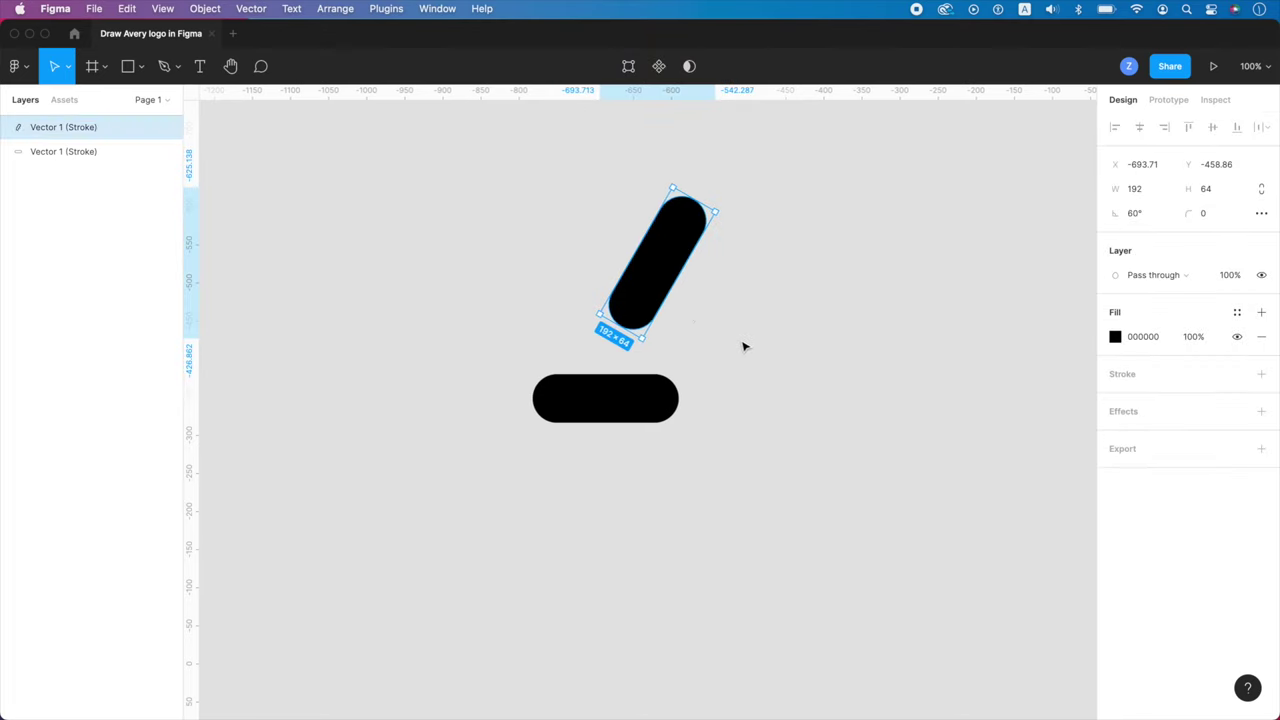
{"action": "left_click_drag", "start_coordinate": [648, 294], "coordinate": [594, 268]}
{"action": "left_click", "coordinate": [651, 394], "text": "shift"}
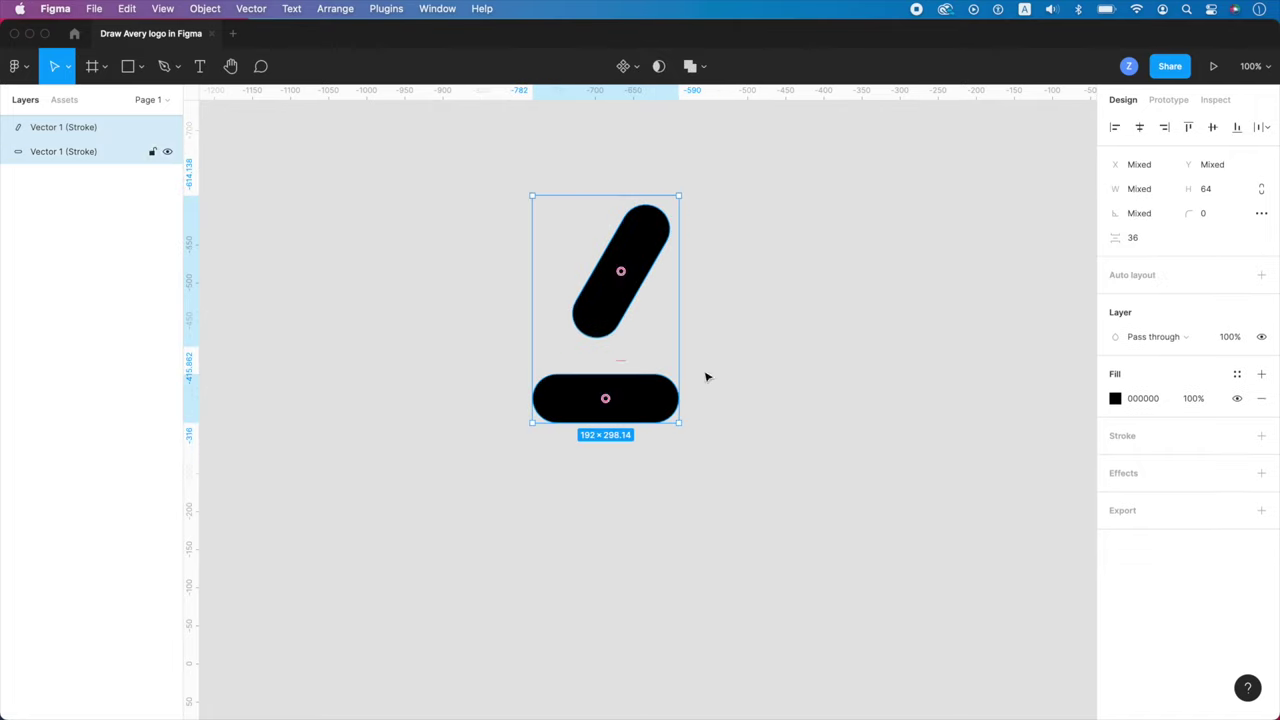
{"action": "left_click", "coordinate": [1238, 134]}
- Flatten the rotated pill and align it left and bottom with the horizontal pill
{"action": "left_click", "coordinate": [697, 320]}
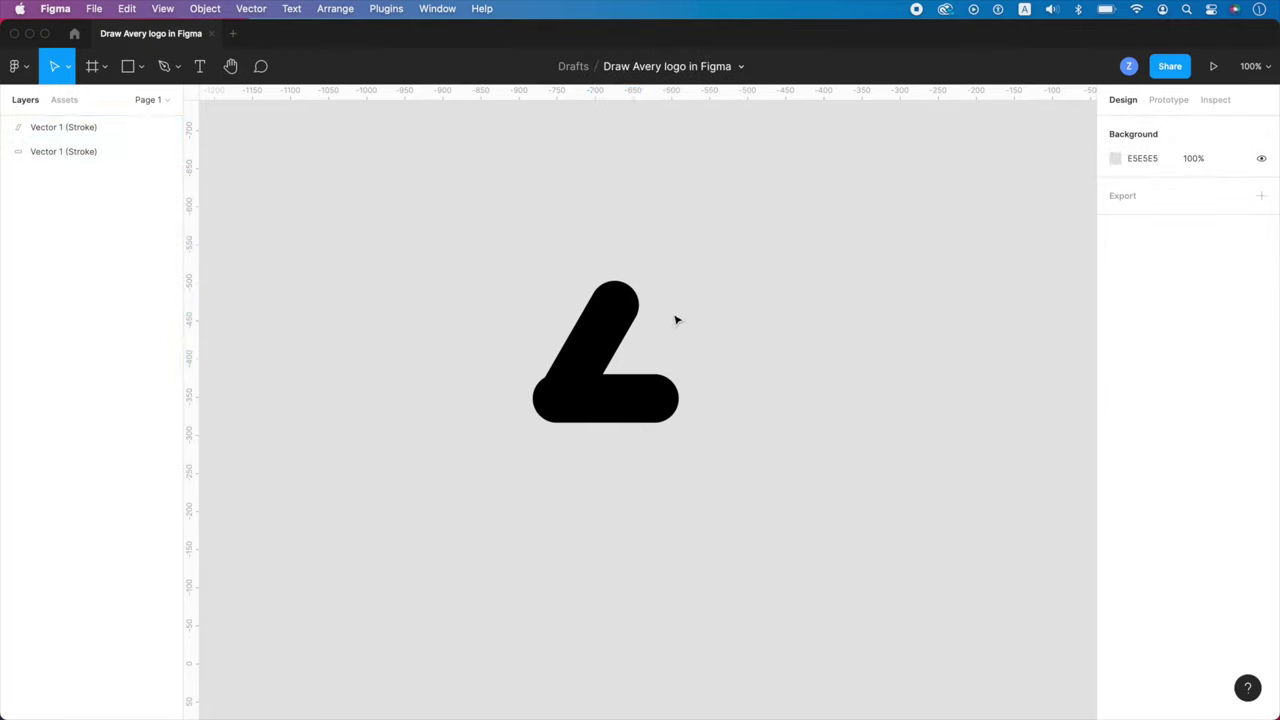
{"action": "left_click_drag", "start_coordinate": [607, 328], "coordinate": [655, 252]}
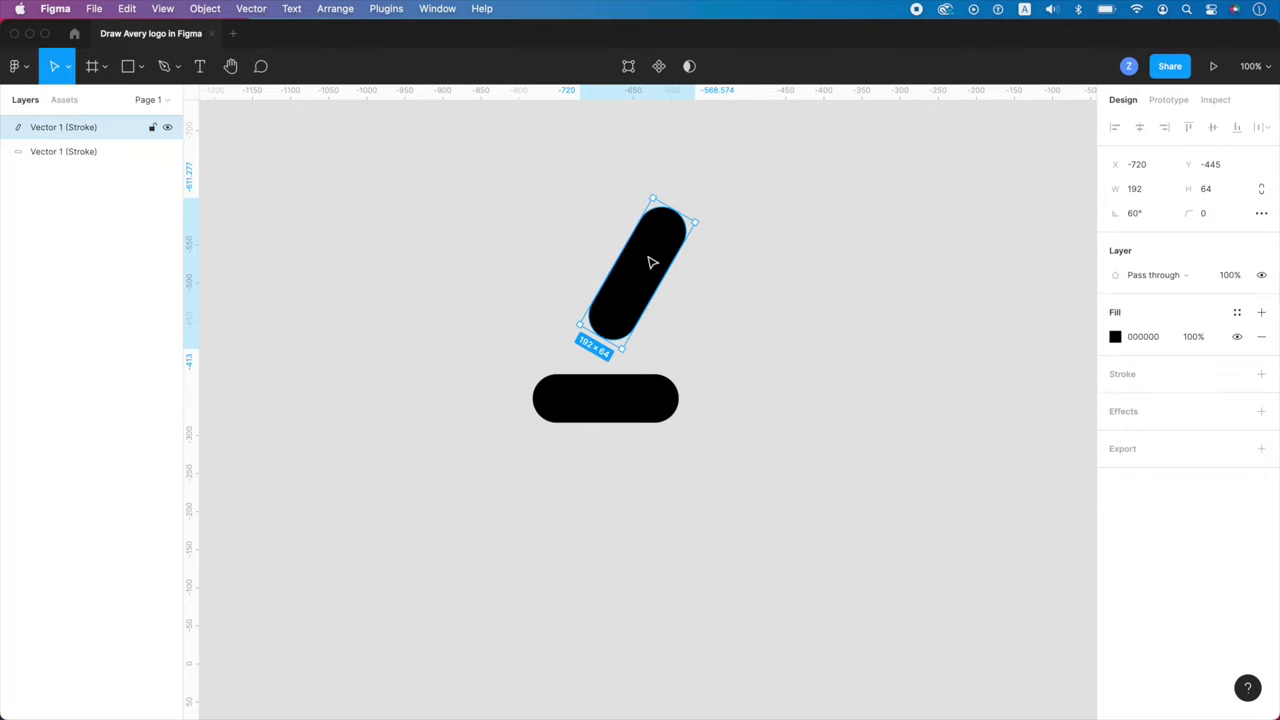
{"action": "right_click", "coordinate": [651, 262]}
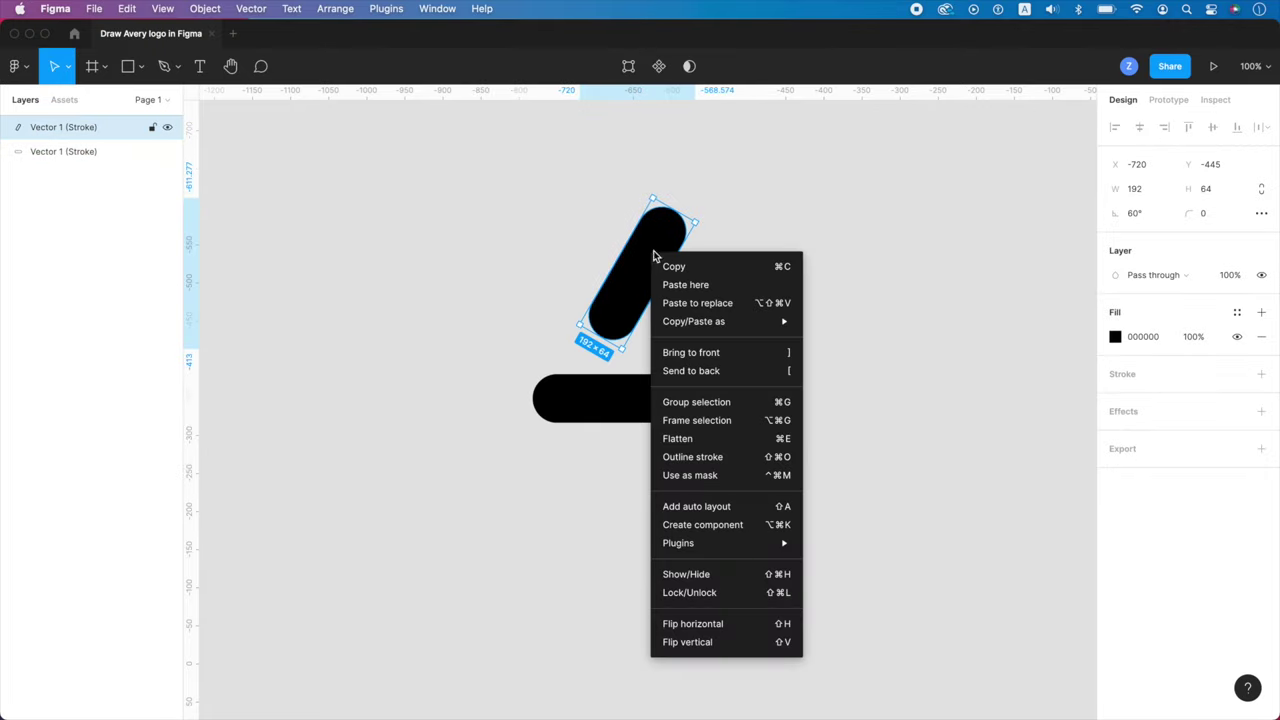
{"action": "left_click", "coordinate": [708, 439]}
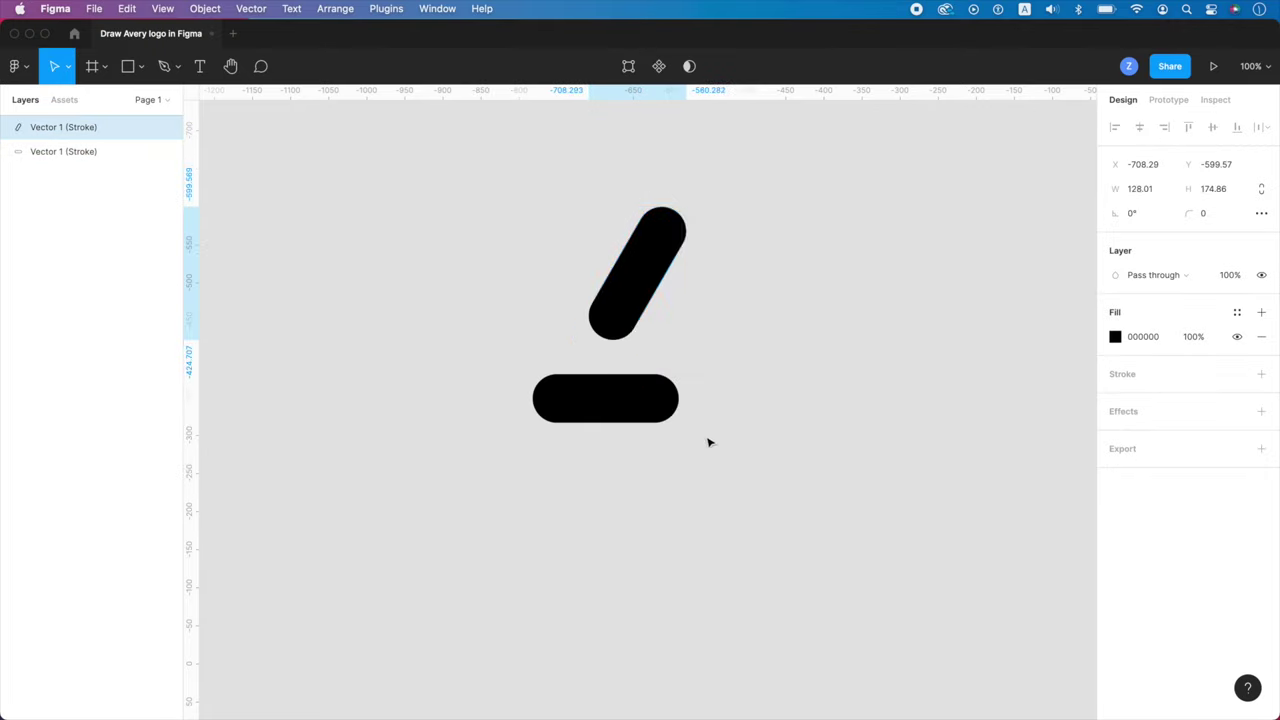
{"action": "left_click", "coordinate": [654, 399], "text": "shift"}
{"action": "left_click", "coordinate": [1116, 127]}
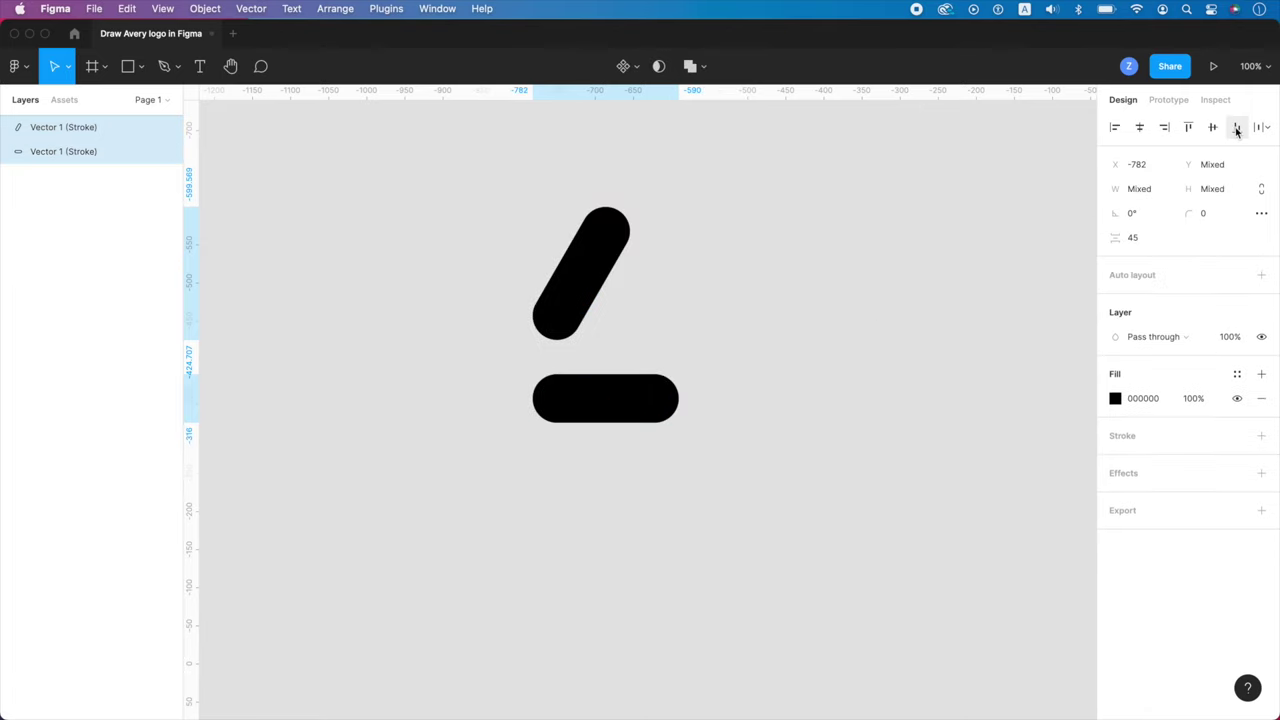
{"action": "left_click", "coordinate": [1237, 127]}
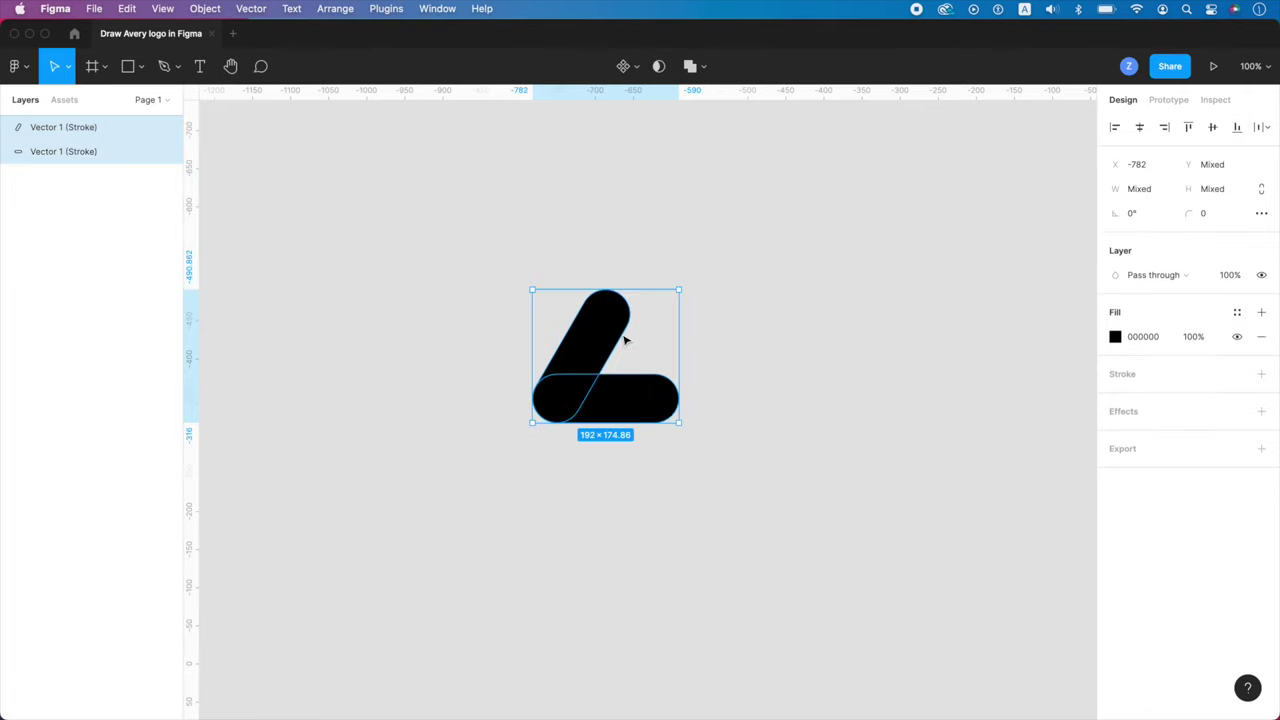
{"action": "key", "text": "Escape"}
- Duplicate the slanted pill, flip it horizontally, and join it to close the triangle
{"action": "left_click_drag", "start_coordinate": [605, 345], "coordinate": [723, 340]}
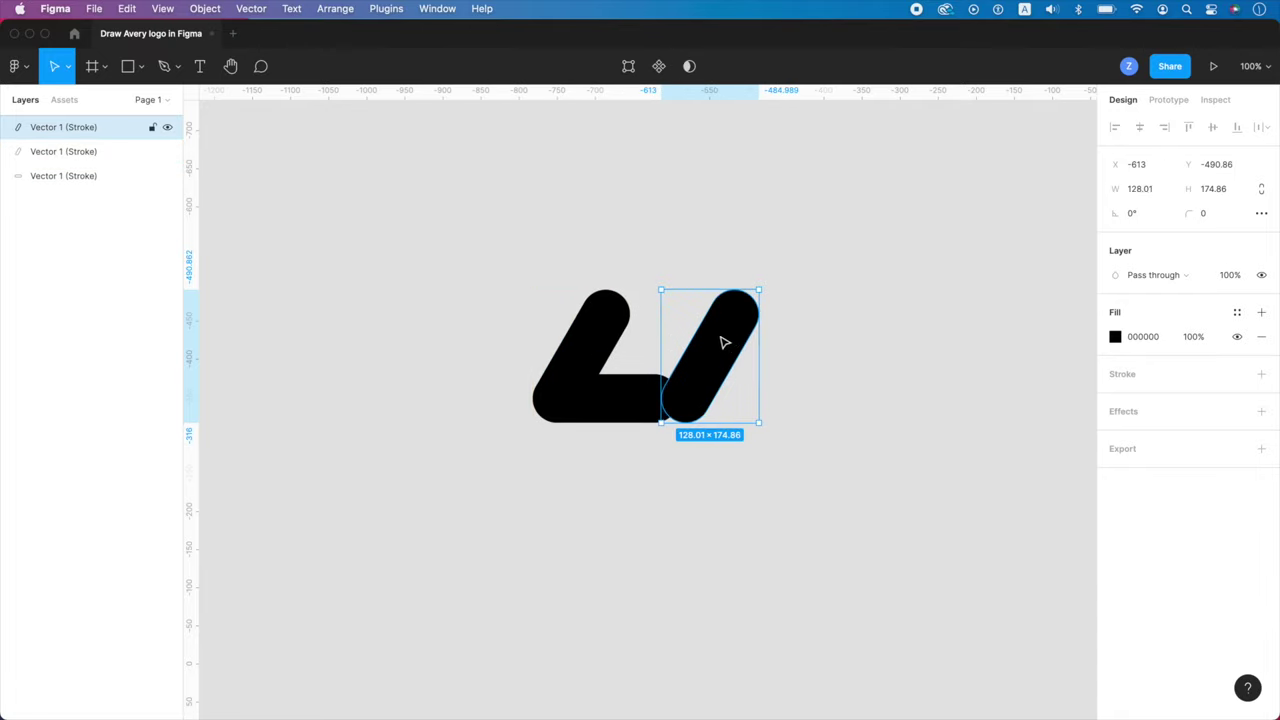
{"action": "right_click", "coordinate": [723, 340]}
{"action": "left_click", "coordinate": [786, 680]}
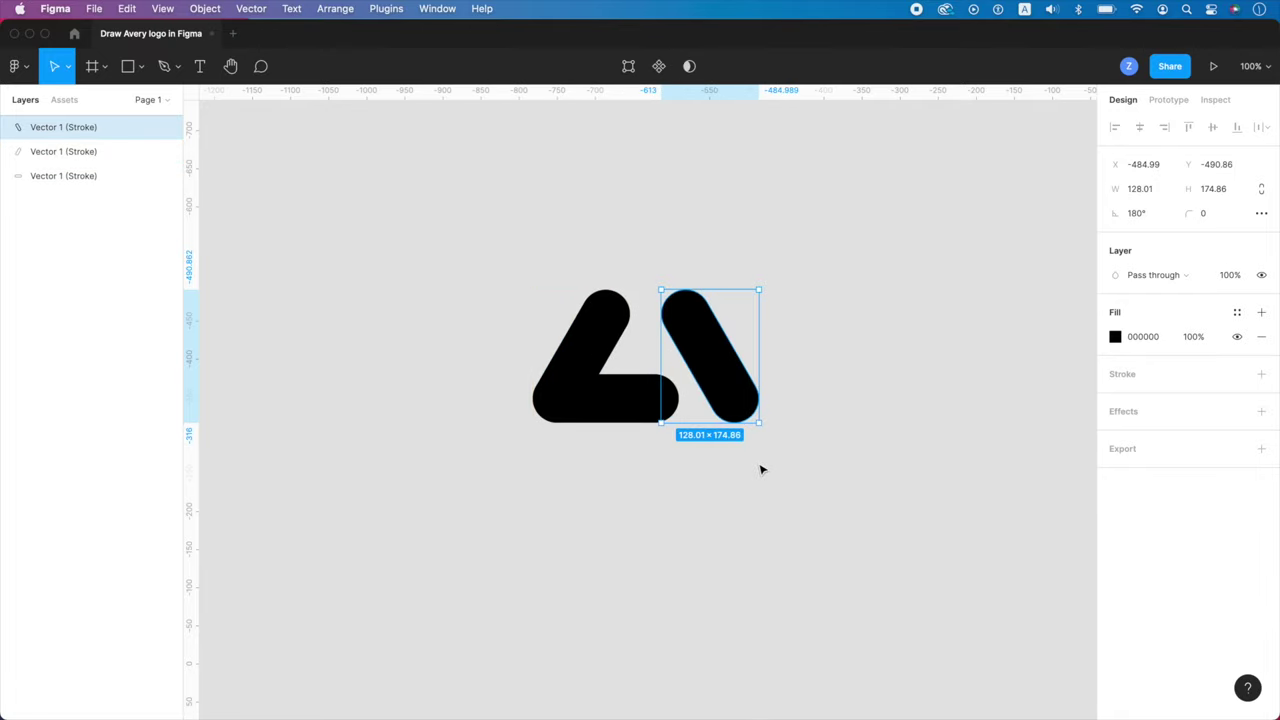
{"action": "left_click", "coordinate": [764, 470]}
{"action": "left_click_drag", "start_coordinate": [723, 383], "coordinate": [393, 233]}
{"action": "left_click", "coordinate": [729, 434]}
{"action": "key", "text": "super+a"}
{"action": "left_click", "coordinate": [500, 285]}
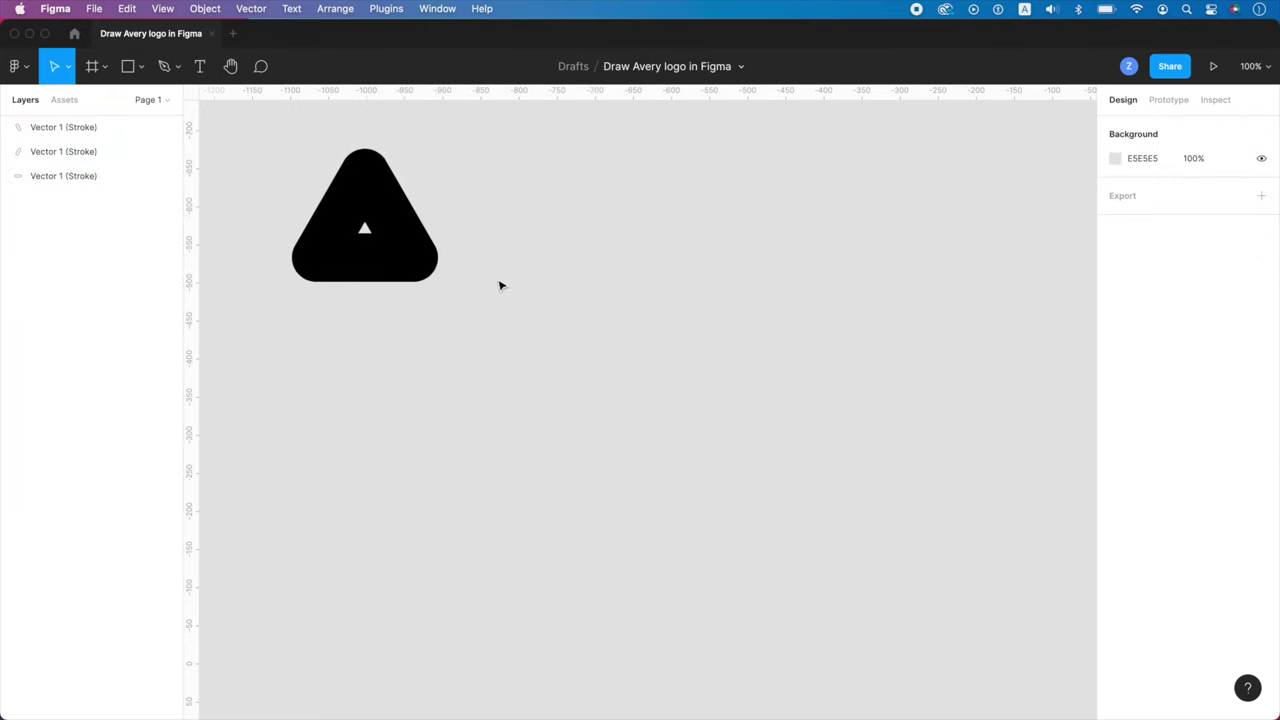
- Draw Vector 2 below the triangle: a 128-wide horizontal line with a 16-weight stroke
{"action": "left_click", "coordinate": [166, 67]}
{"action": "left_click", "coordinate": [533, 448]}
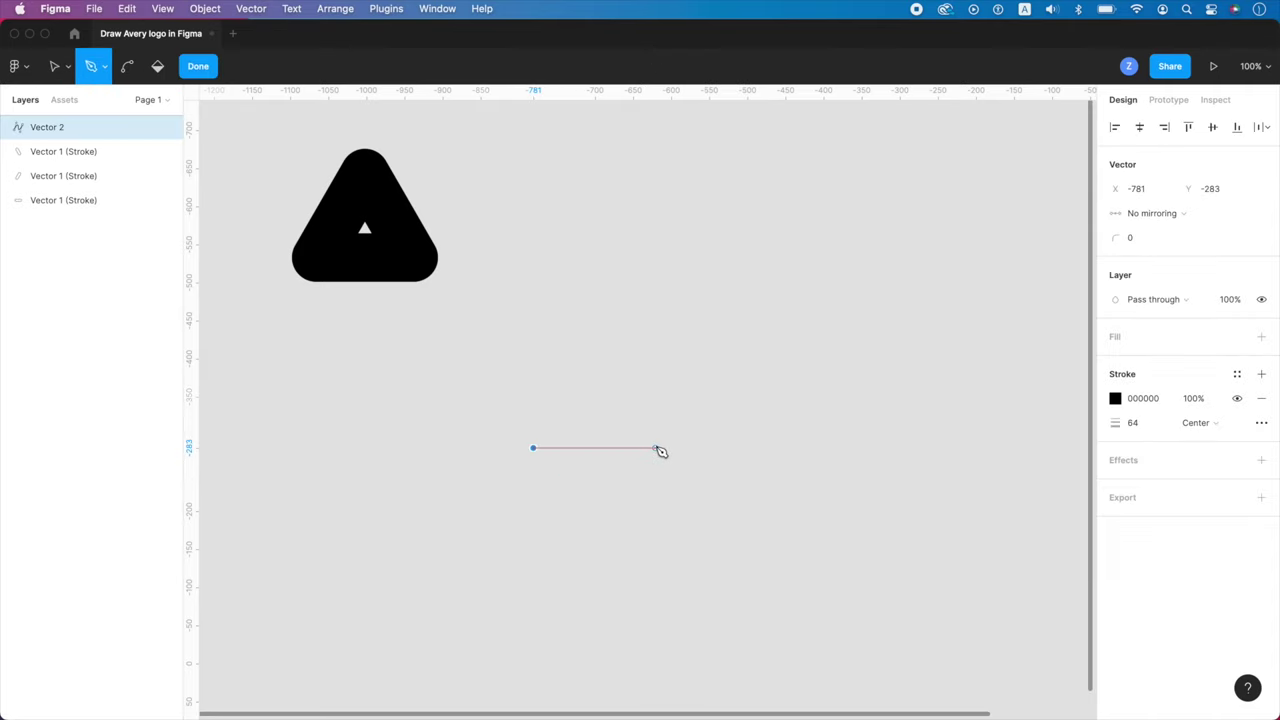
{"action": "left_click", "coordinate": [655, 448]}
{"action": "key", "text": "Escape"}
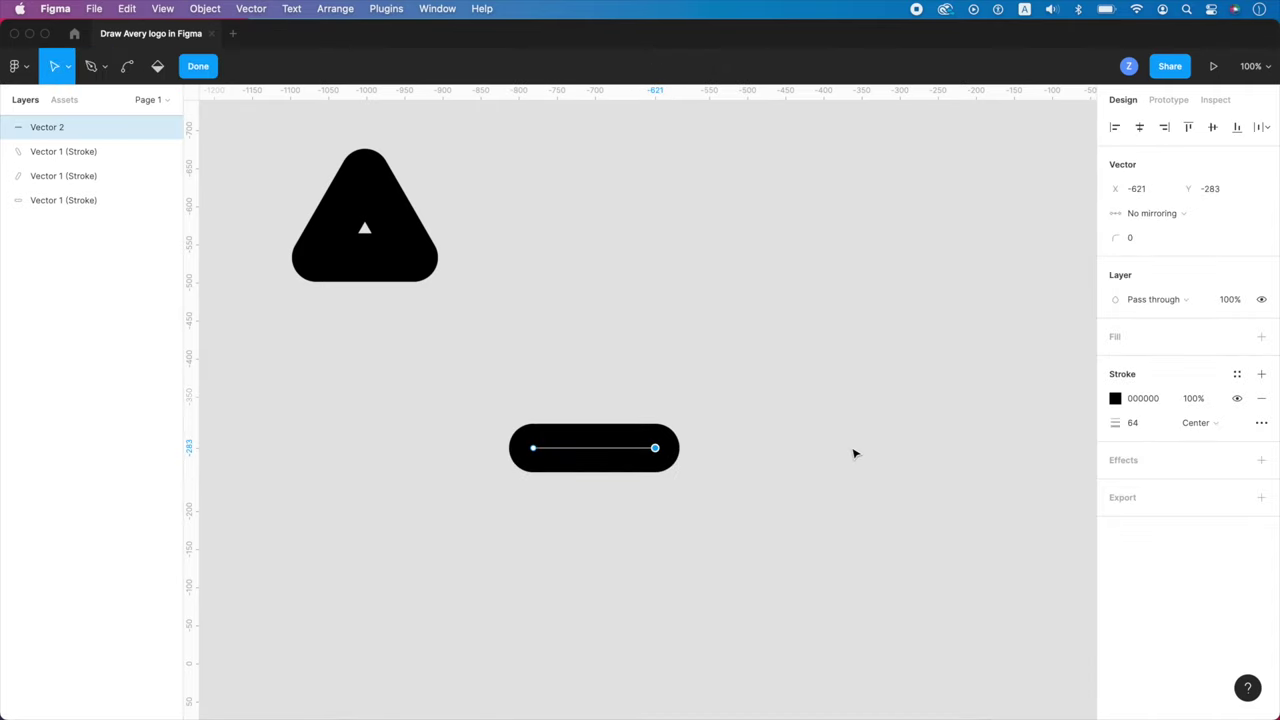
{"action": "mouse_move", "coordinate": [1118, 423]}
{"action": "left_mouse_down"}
{"action": "mouse_move", "coordinate": [1094, 443]}
{"action": "mouse_move", "coordinate": [1046, 440]}
{"action": "left_mouse_up"}
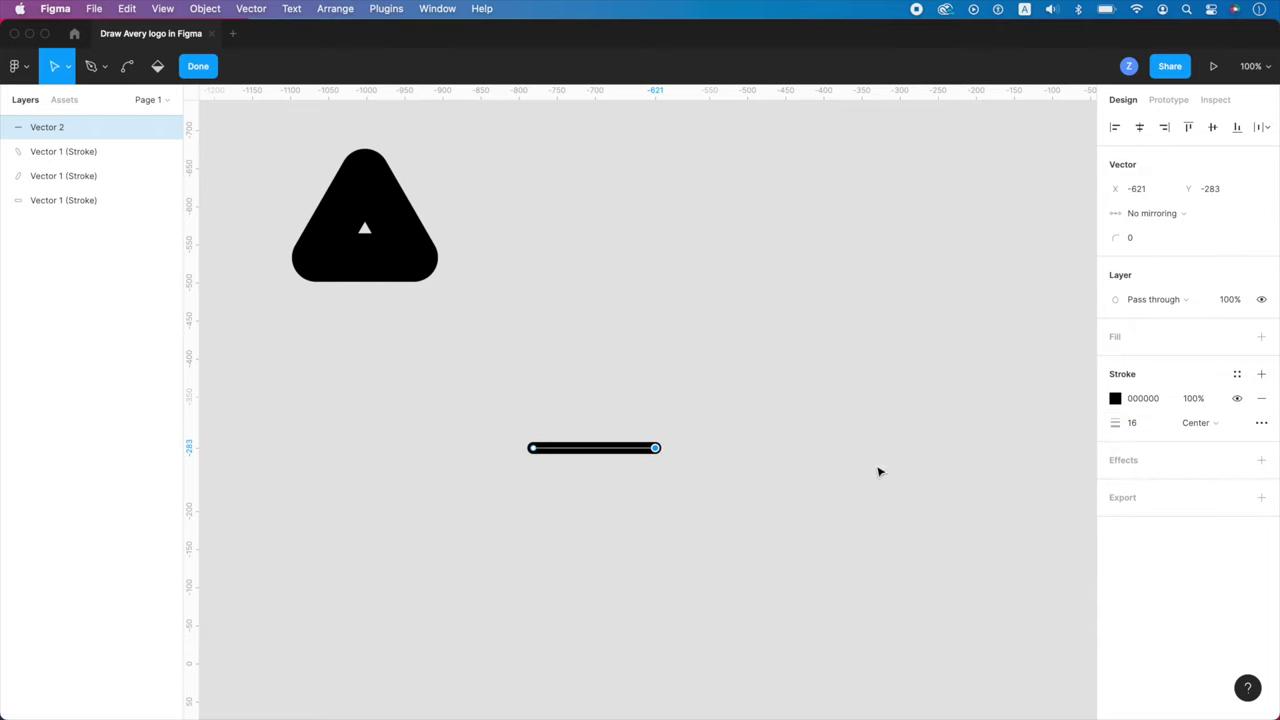
{"action": "left_click", "coordinate": [211, 68]}
{"action": "left_click", "coordinate": [1136, 188]}
{"action": "type", "text": "128"}
{"action": "key", "text": "Return"}
{"action": "scroll", "coordinate": [645, 480], "scroll_direction": "up", "scroll_amount": 5}
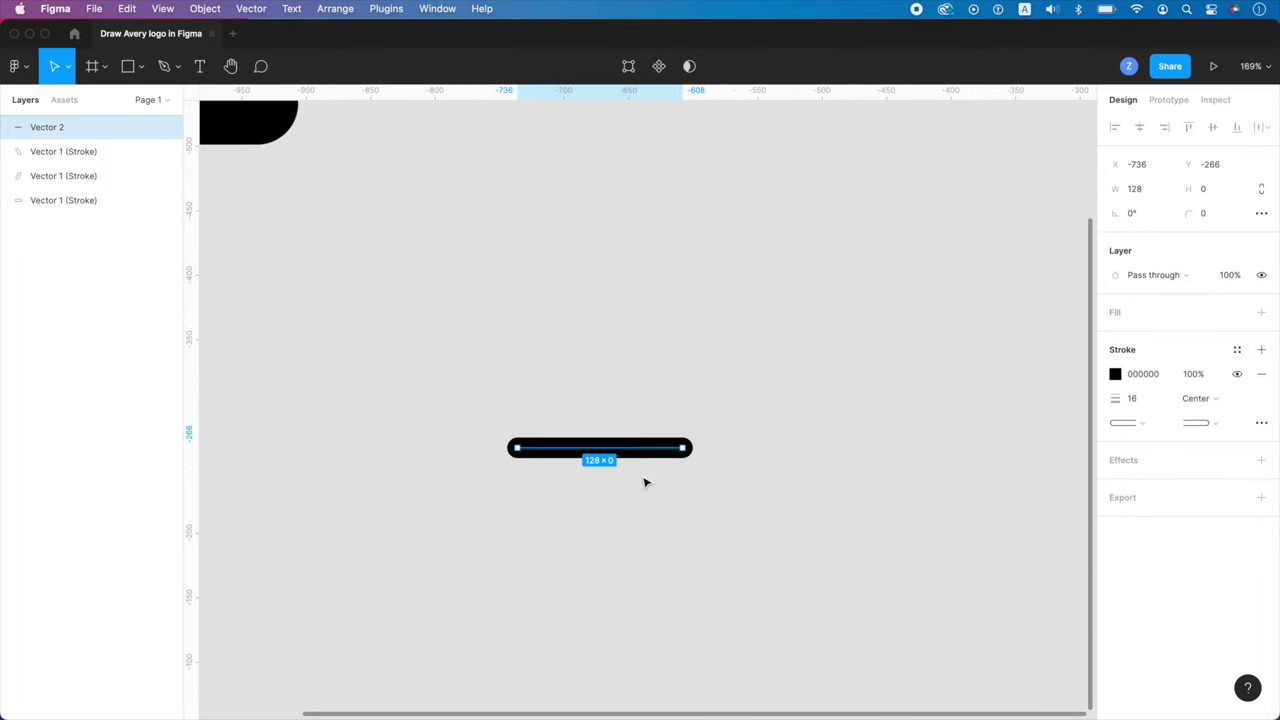
- Duplicate the line, set its stroke to DF6060 at weight 48, and outline it into a pill
{"action": "key", "text": "super+c"}
{"action": "key", "text": "super+v"}
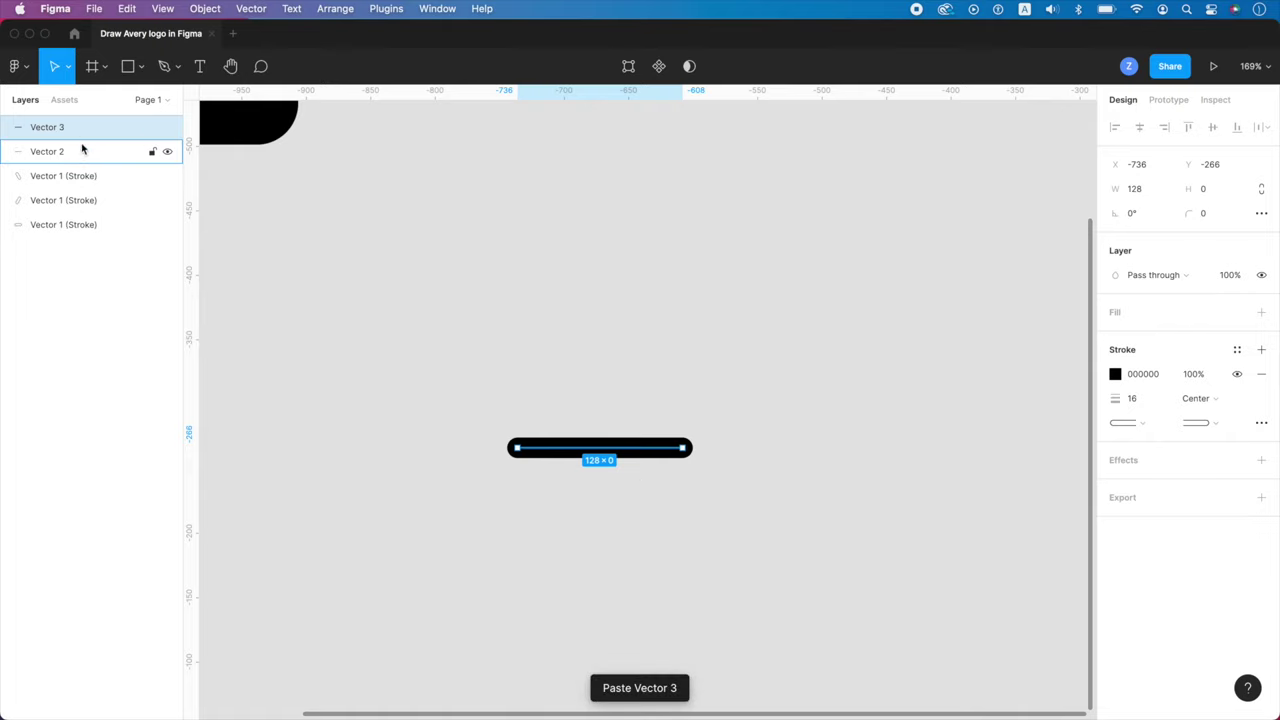
{"action": "left_click", "coordinate": [1116, 374]}
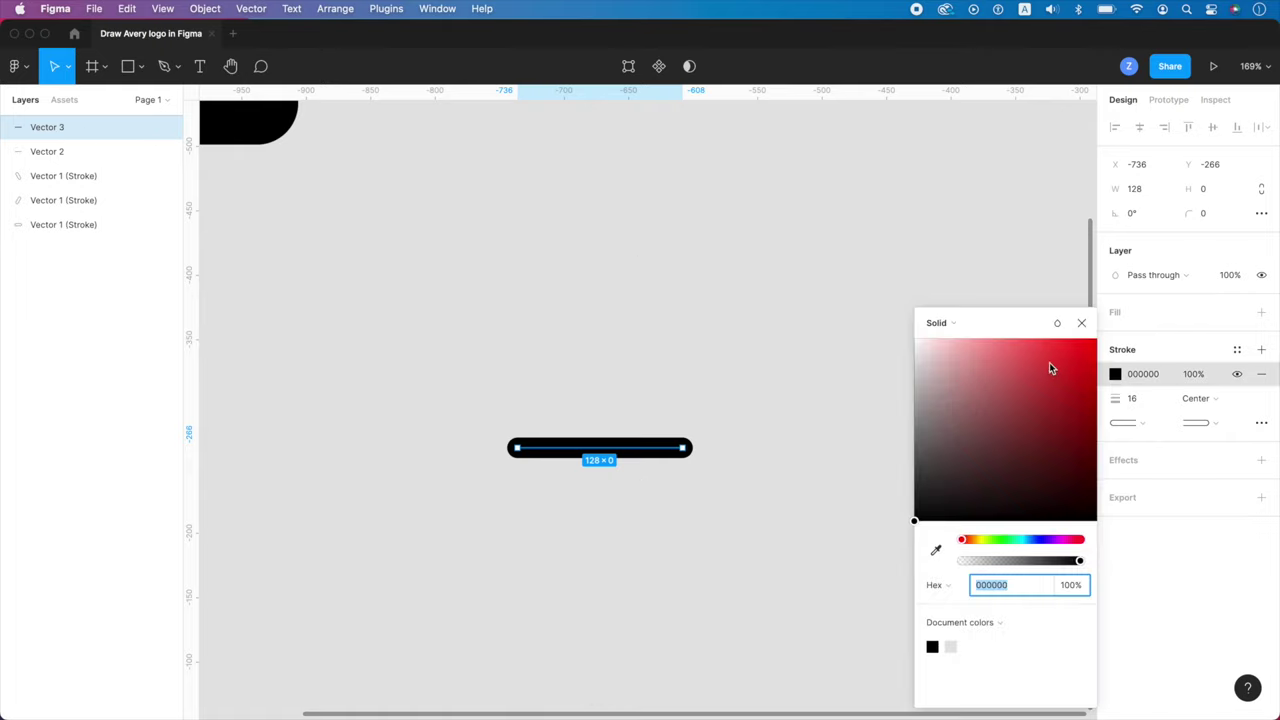
{"action": "left_click_drag", "start_coordinate": [1049, 362], "coordinate": [1018, 361]}
{"action": "left_click", "coordinate": [1083, 323]}
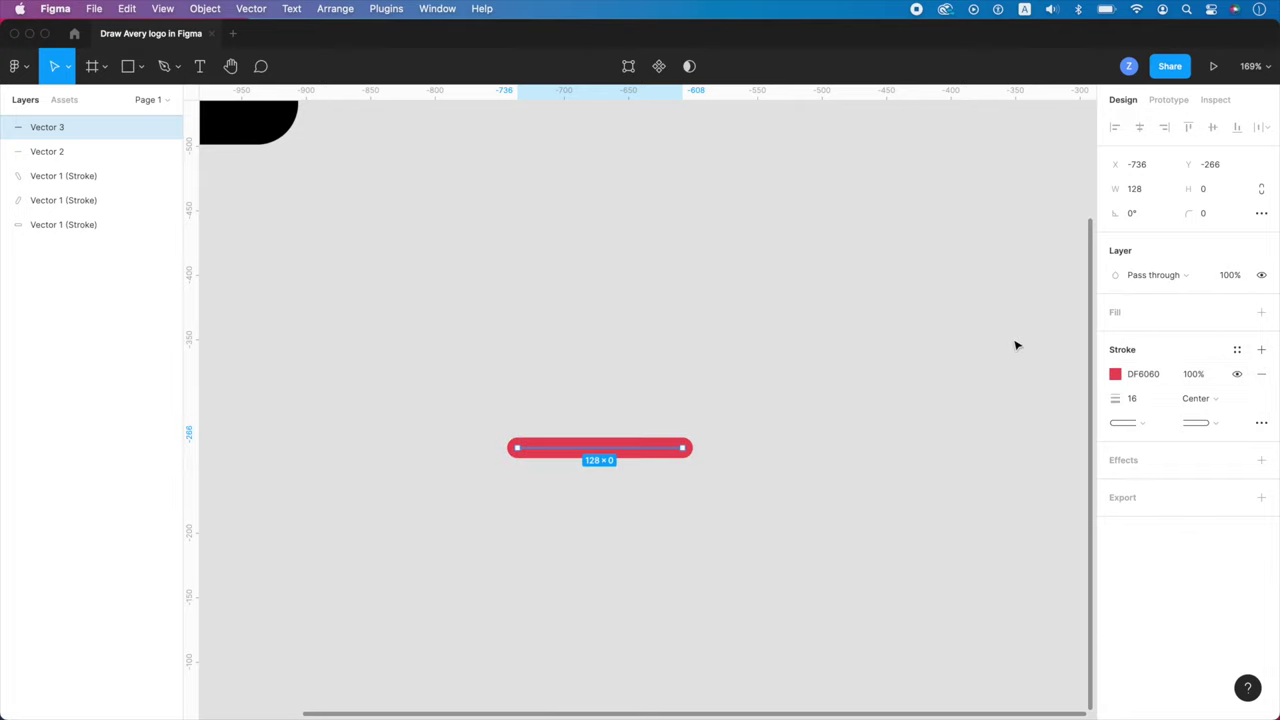
{"action": "left_click", "coordinate": [1145, 402]}
{"action": "key", "text": "Return"}
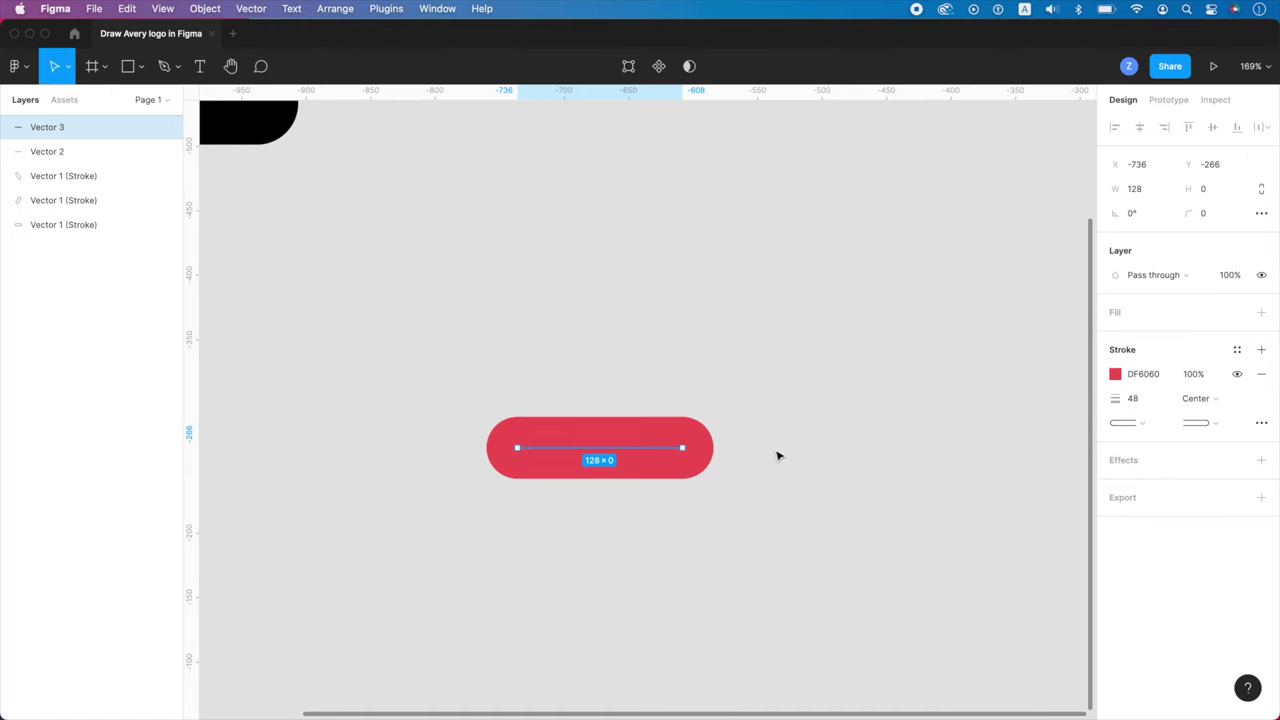
{"action": "right_click", "coordinate": [660, 455]}
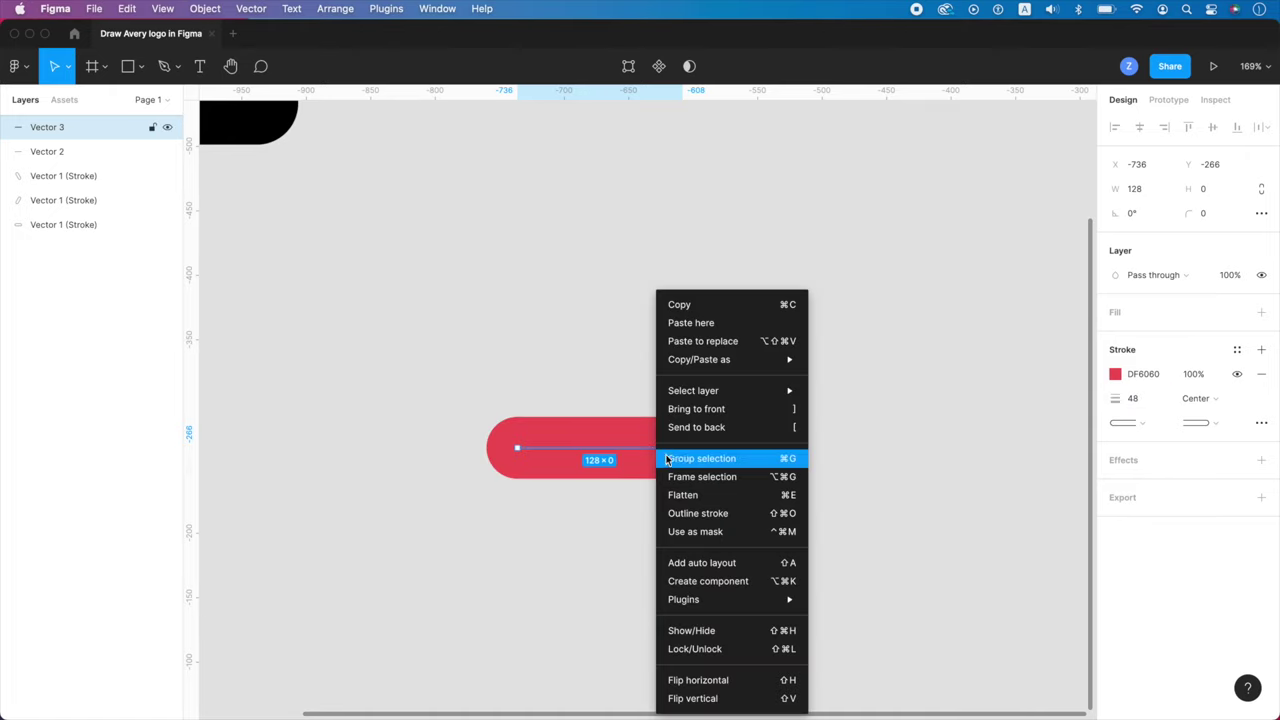
{"action": "left_click", "coordinate": [703, 513]}
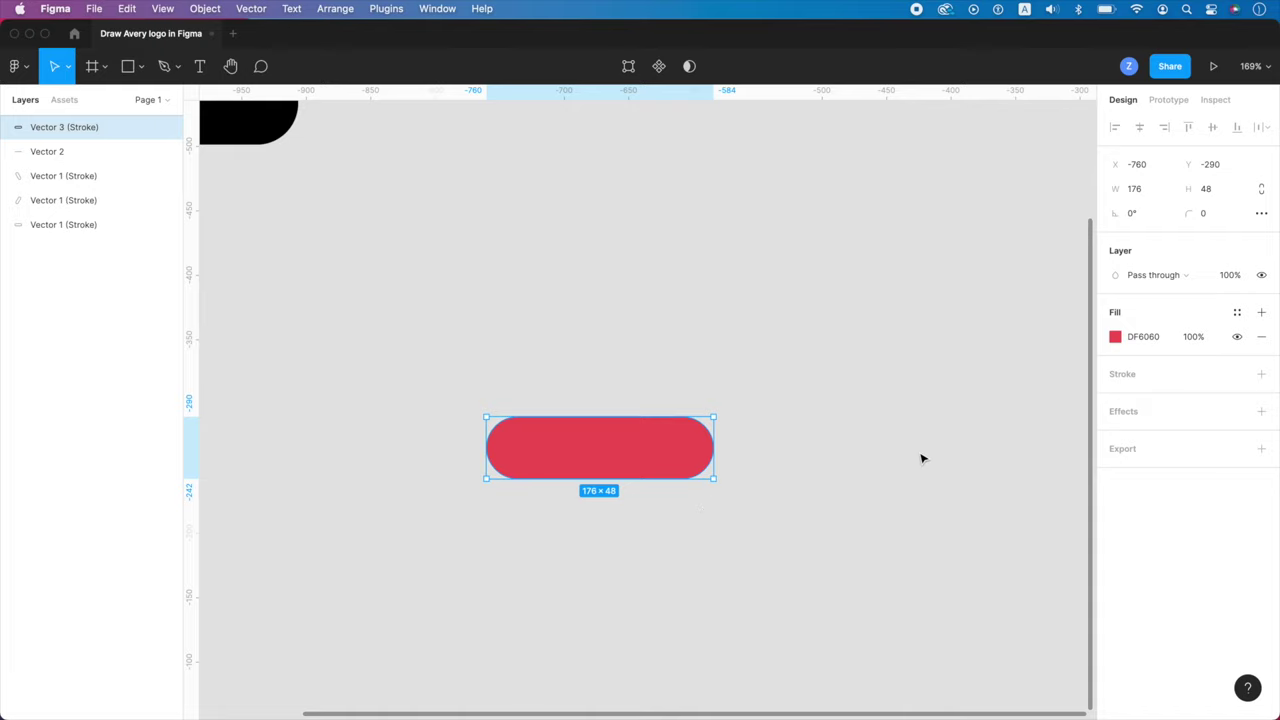
- Replace the pill's red fill with a 16-weight black stroke
{"action": "left_click", "coordinate": [1262, 337]}
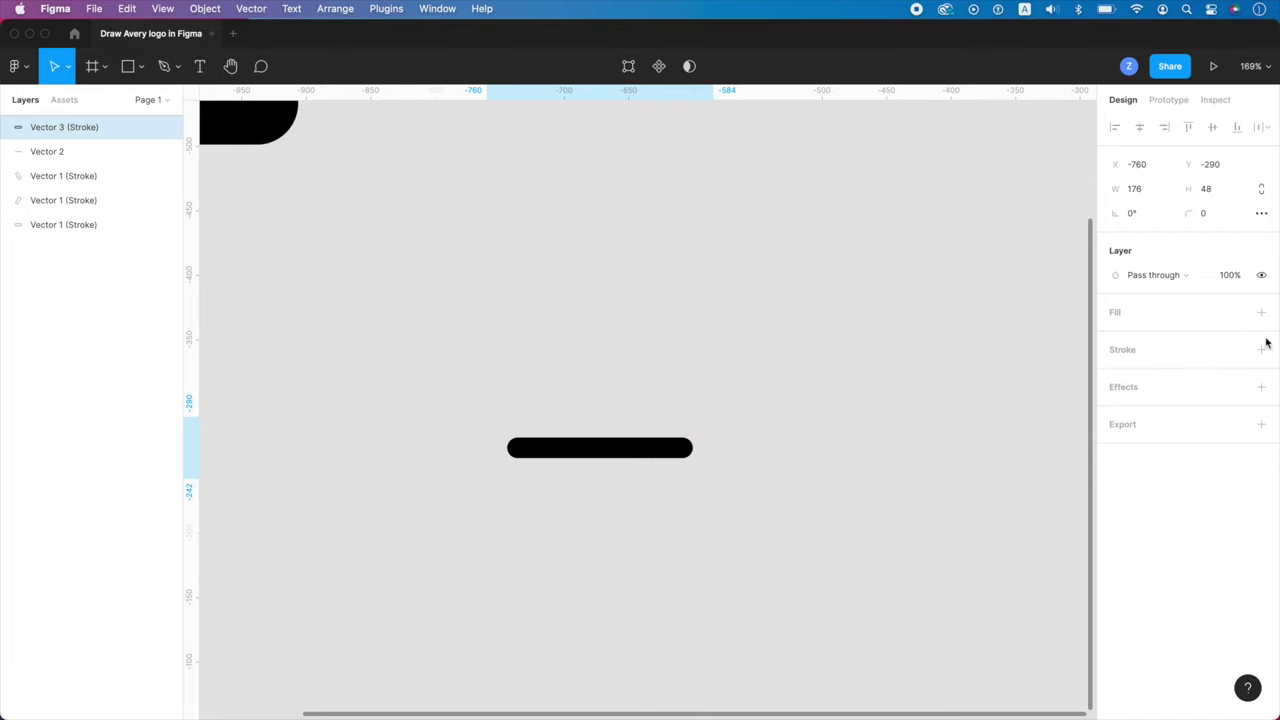
{"action": "left_click", "coordinate": [1261, 349]}
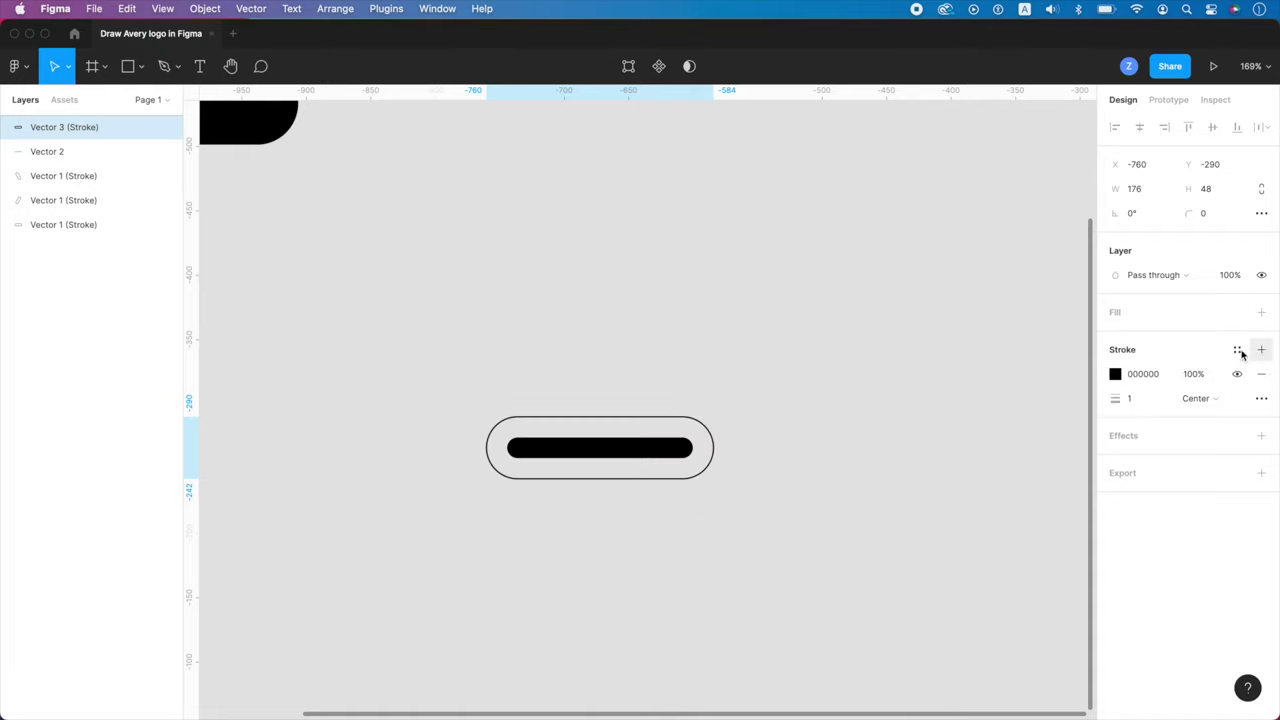
{"action": "left_click", "coordinate": [1138, 399]}
{"action": "type", "text": "6"}
{"action": "key", "text": "Return"}
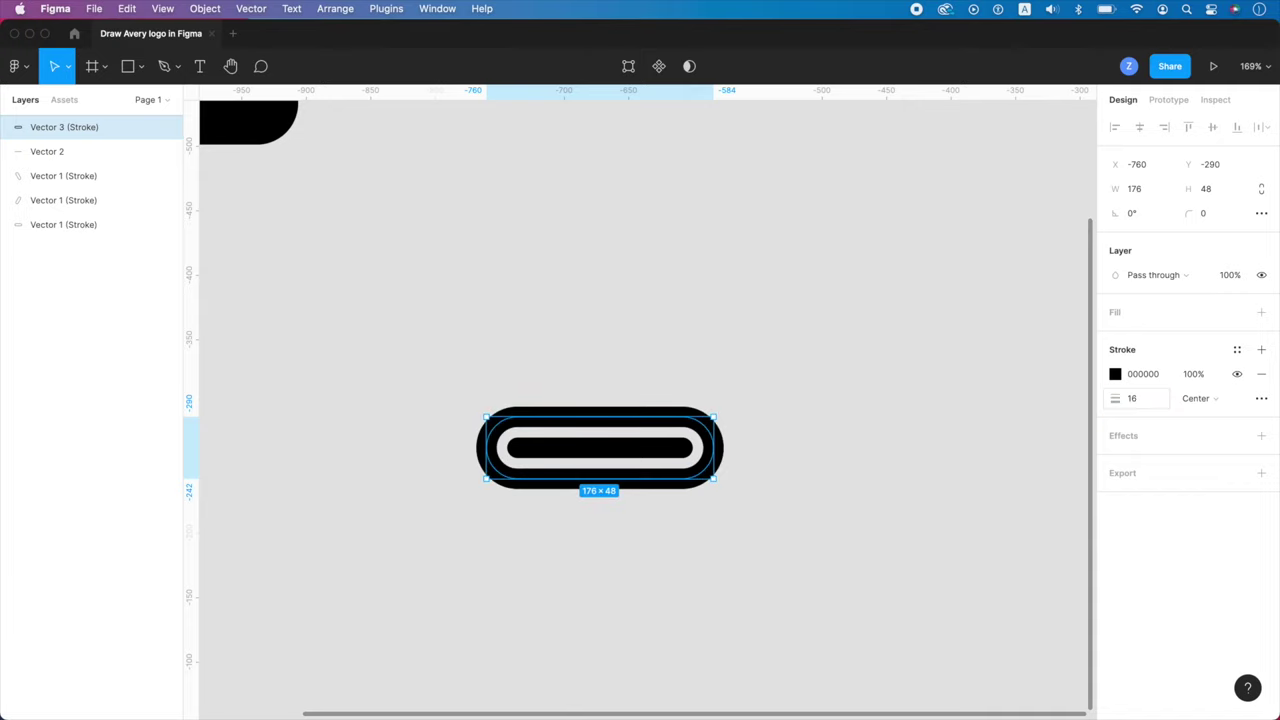
- Select the pill and inner line together and nudge them slightly left and down
{"action": "left_click", "coordinate": [958, 417]}
{"action": "left_click_drag", "start_coordinate": [633, 373], "coordinate": [671, 458]}
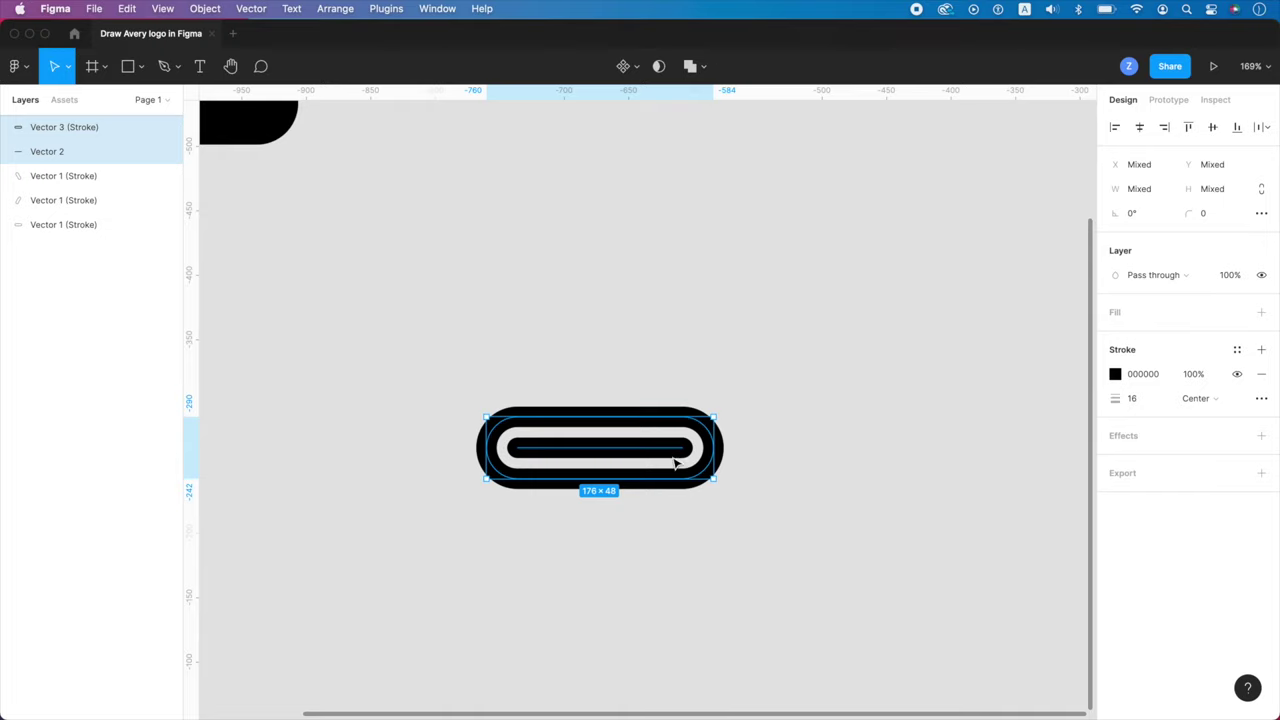
{"action": "scroll", "coordinate": [675, 462], "scroll_direction": "down", "scroll_amount": 5}
{"action": "mouse_move", "coordinate": [630, 455]}
{"action": "left_mouse_down"}
{"action": "mouse_move", "coordinate": [594, 450]}
{"action": "mouse_move", "coordinate": [609, 466]}
{"action": "left_mouse_up"}
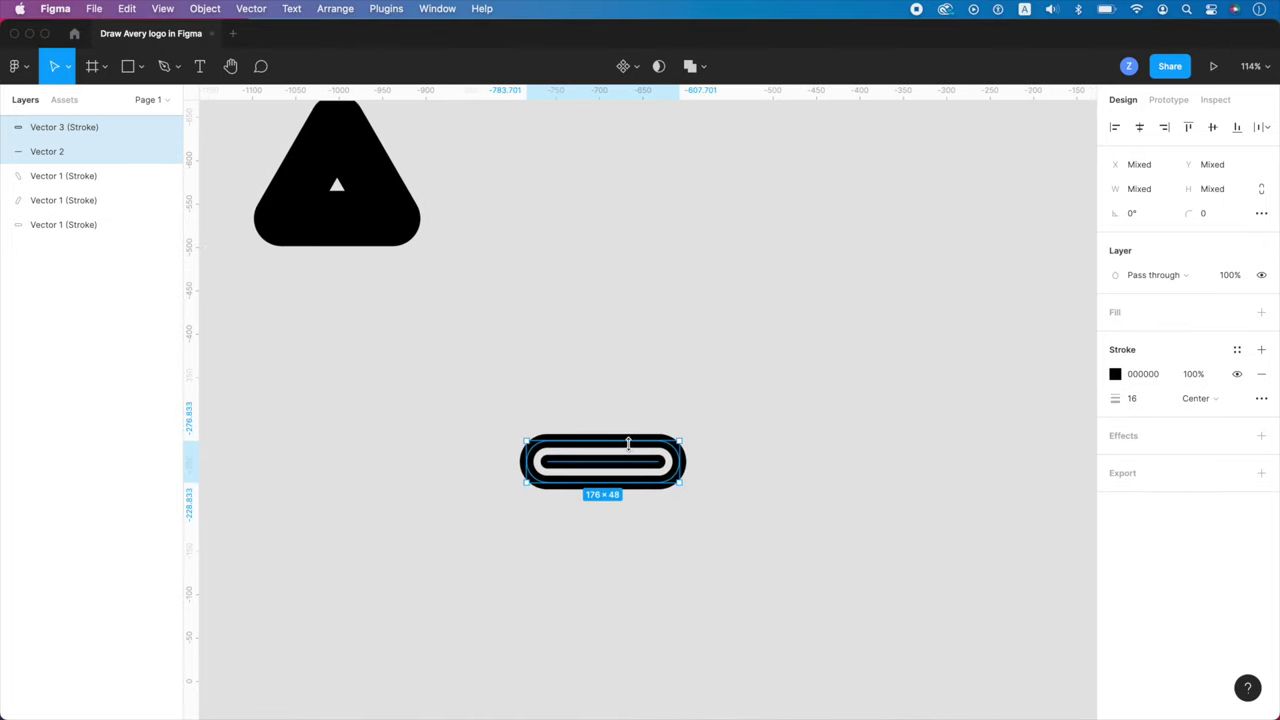
- Outline both strokes and flatten the capsule and inner line into one Vector
{"action": "right_click", "coordinate": [615, 471]}
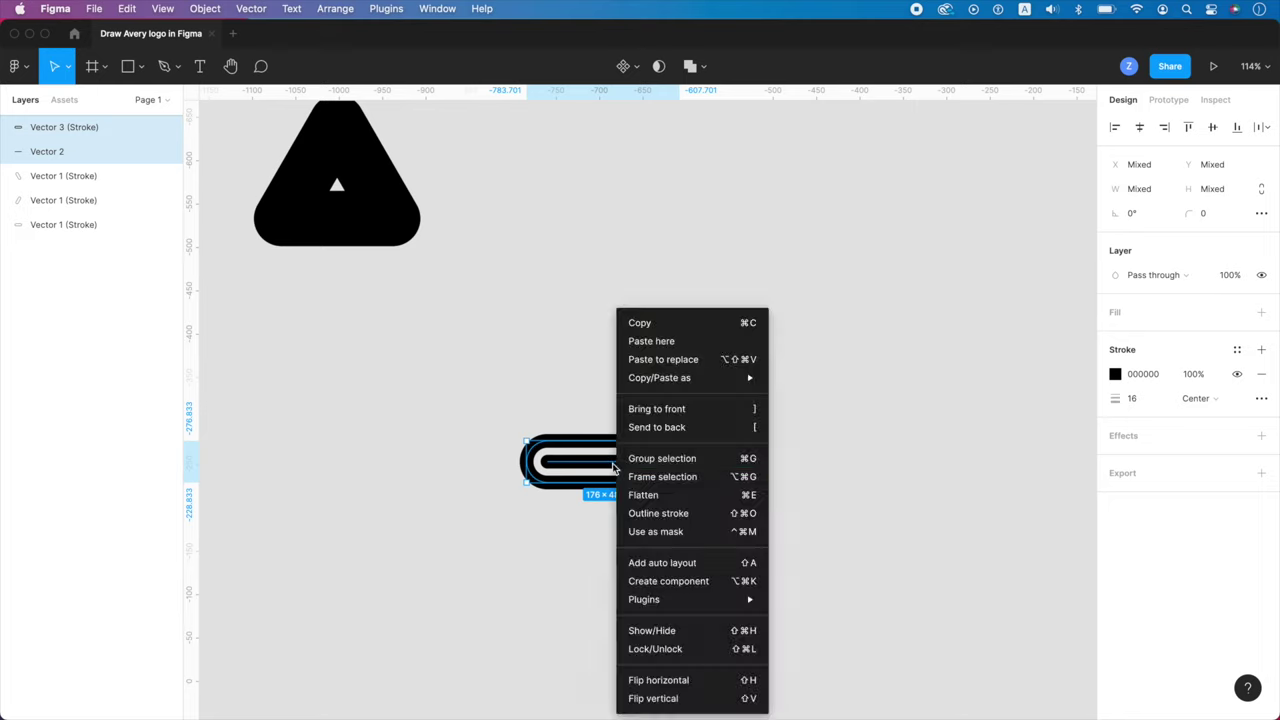
{"action": "left_click", "coordinate": [671, 514]}
{"action": "left_click", "coordinate": [748, 440]}
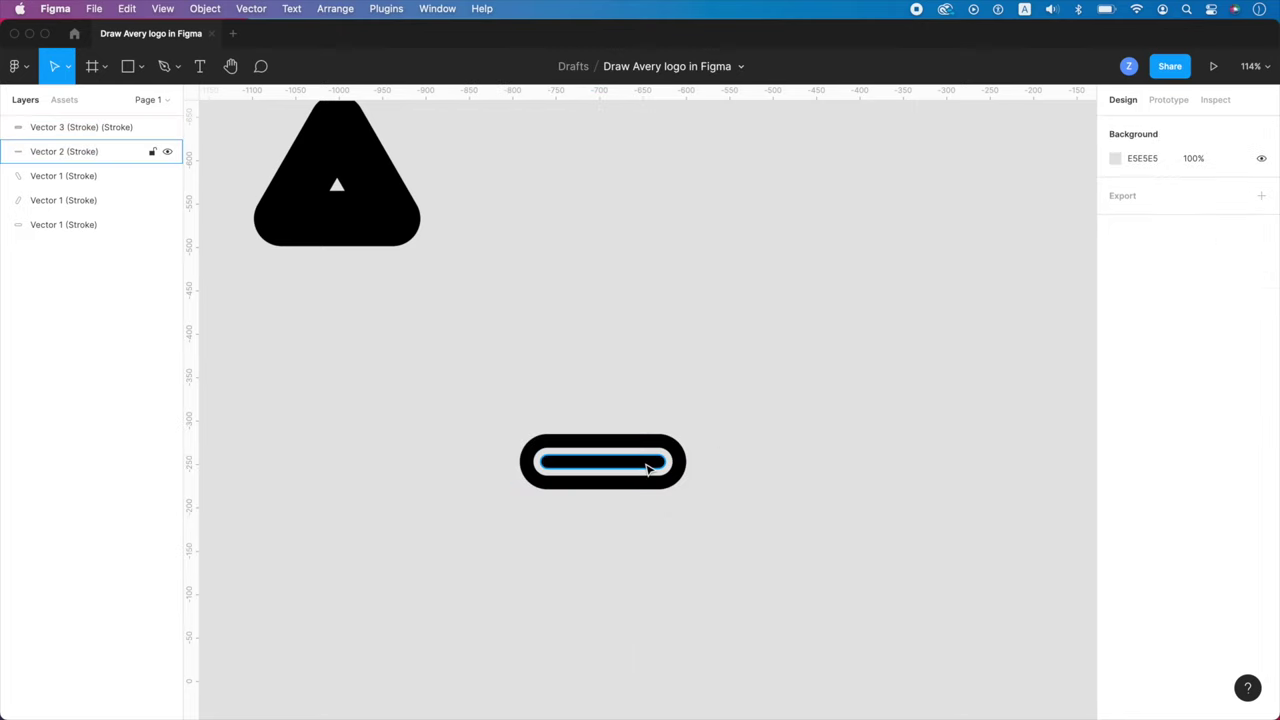
{"action": "left_click", "coordinate": [656, 447]}
{"action": "left_click", "coordinate": [658, 486], "text": "shift"}
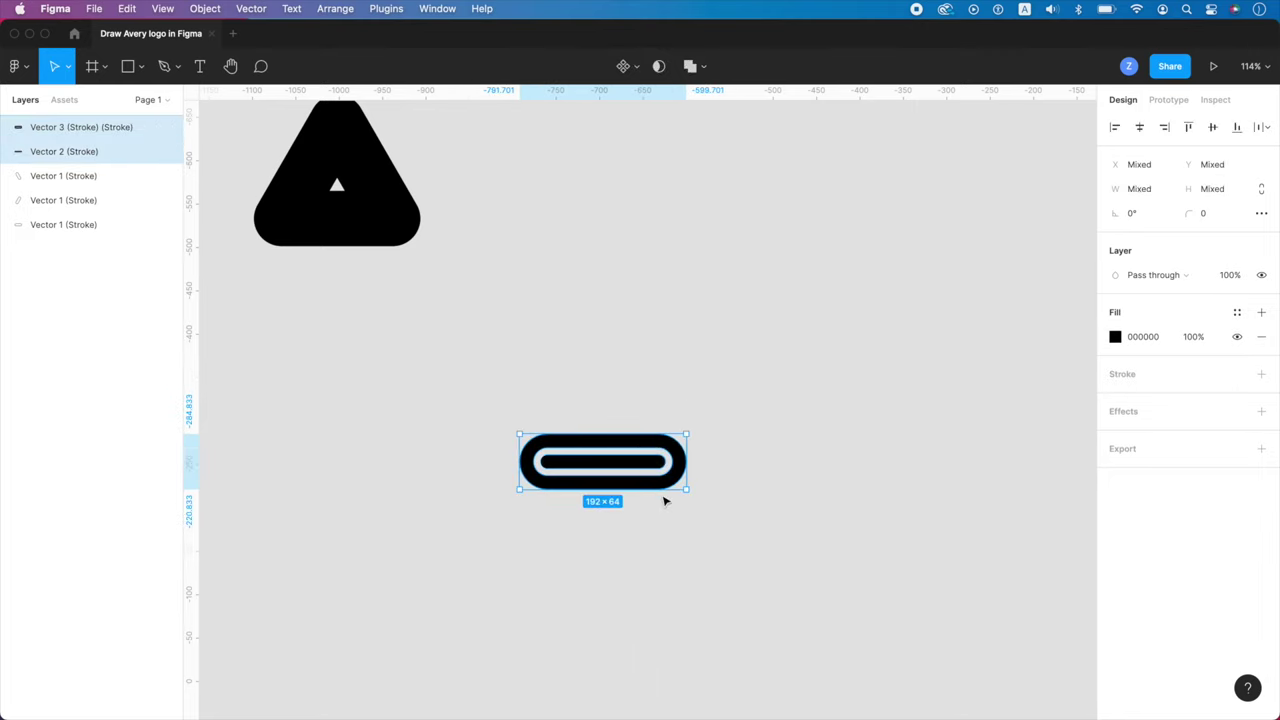
{"action": "right_click", "coordinate": [645, 500]}
{"action": "left_click", "coordinate": [686, 500]}
- Move the merged loop up and left and give it a red fill
{"action": "left_click_drag", "start_coordinate": [637, 469], "coordinate": [590, 462]}
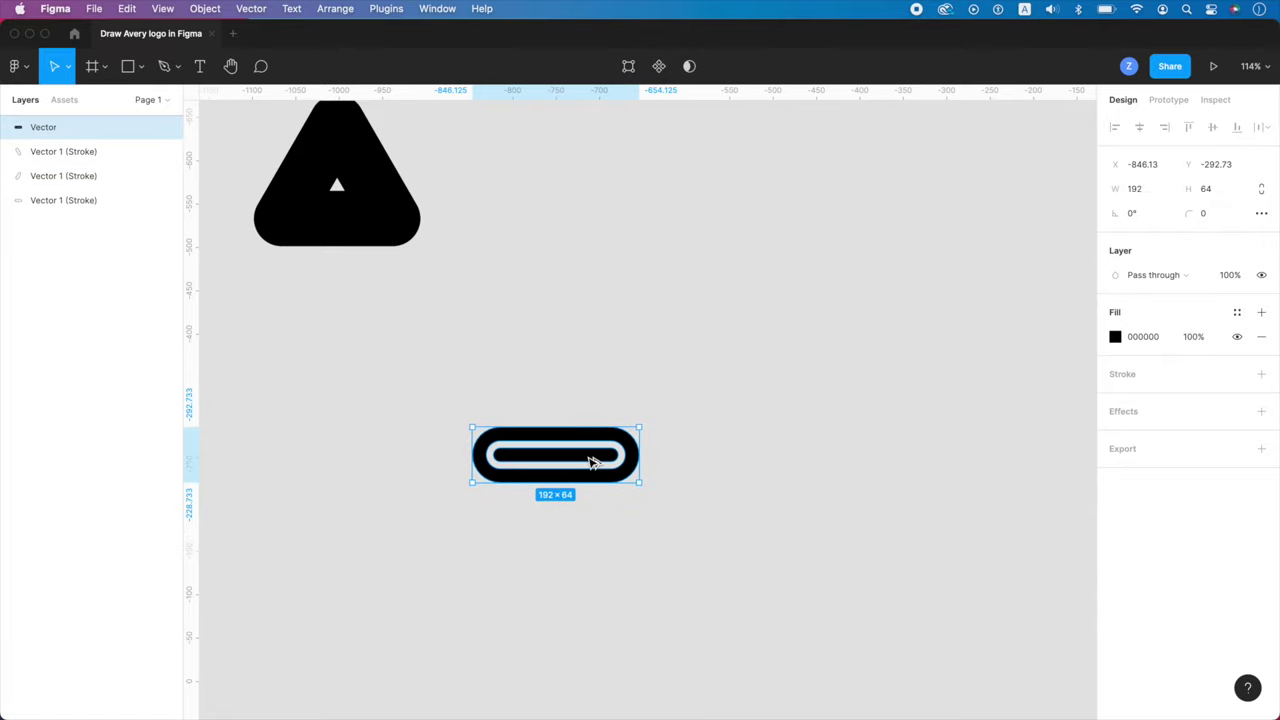
{"action": "left_click", "coordinate": [1115, 336]}
{"action": "left_click", "coordinate": [1023, 363]}
{"action": "left_click", "coordinate": [421, 247]}
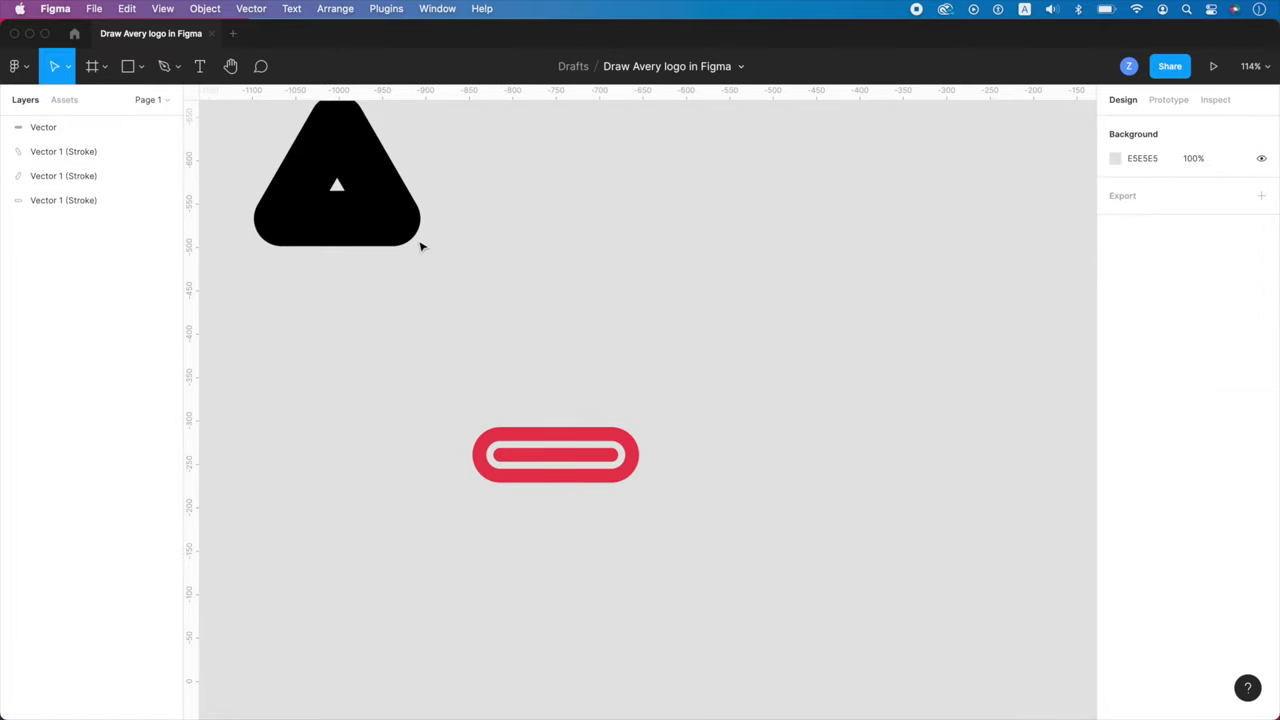
- Duplicate the triangle's diagonal pill and align it to the red loop's right and bottom edges
{"action": "left_click_drag", "start_coordinate": [405, 216], "coordinate": [566, 363]}
{"action": "left_click", "coordinate": [624, 441], "text": "shift"}
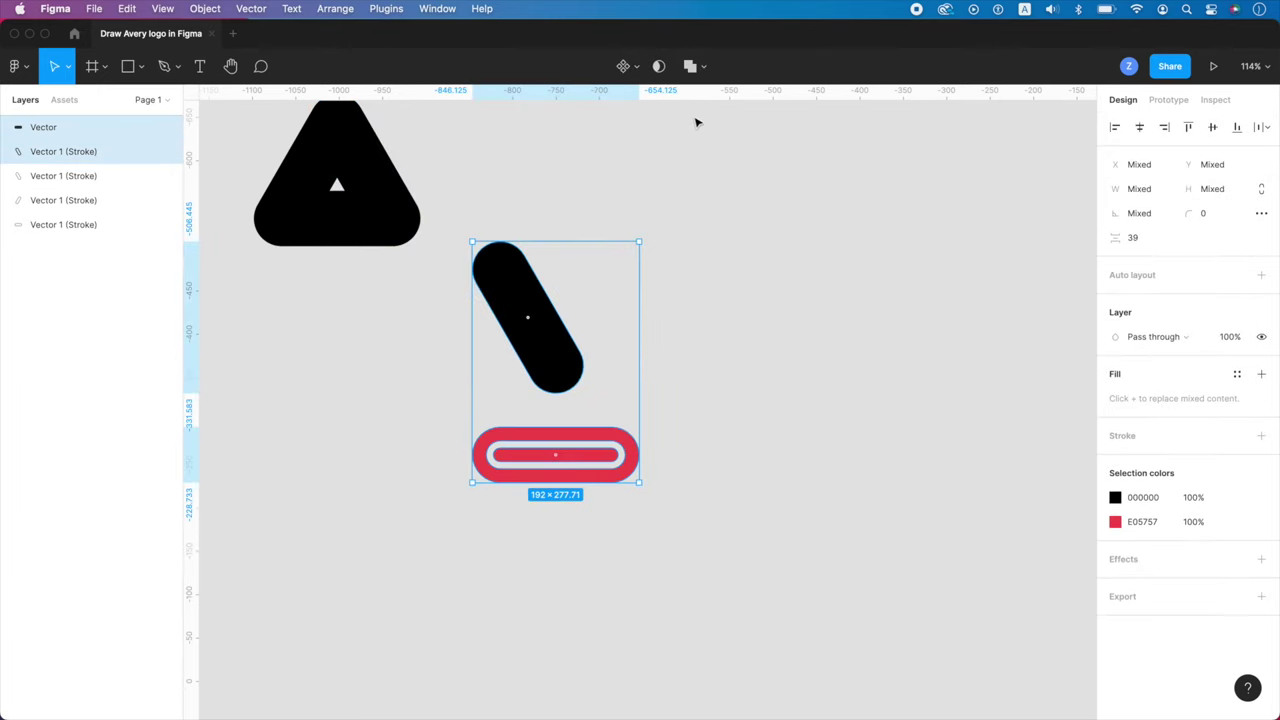
{"action": "left_click", "coordinate": [1164, 127]}
{"action": "left_click", "coordinate": [1237, 127]}
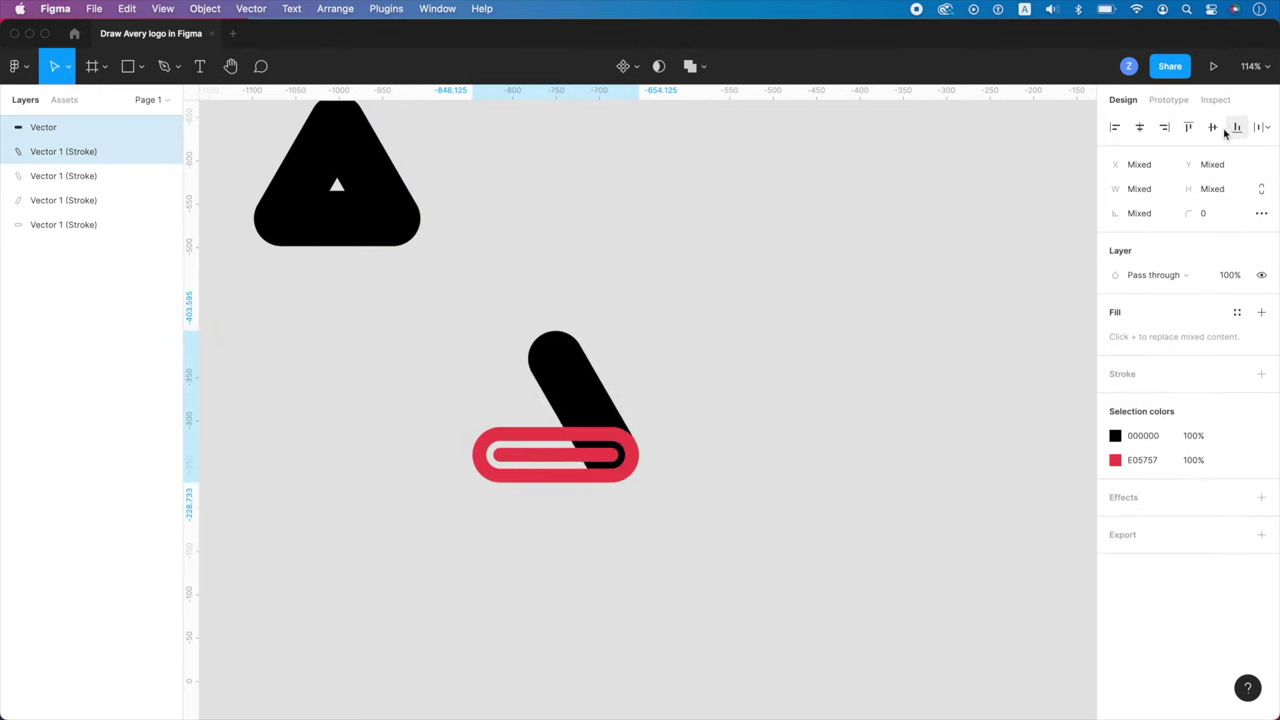
{"action": "left_click", "coordinate": [905, 282]}
- Bring the black pill in front, select both shapes, and apply Subtract selection
{"action": "left_click", "coordinate": [574, 395]}
{"action": "right_click", "coordinate": [577, 380]}
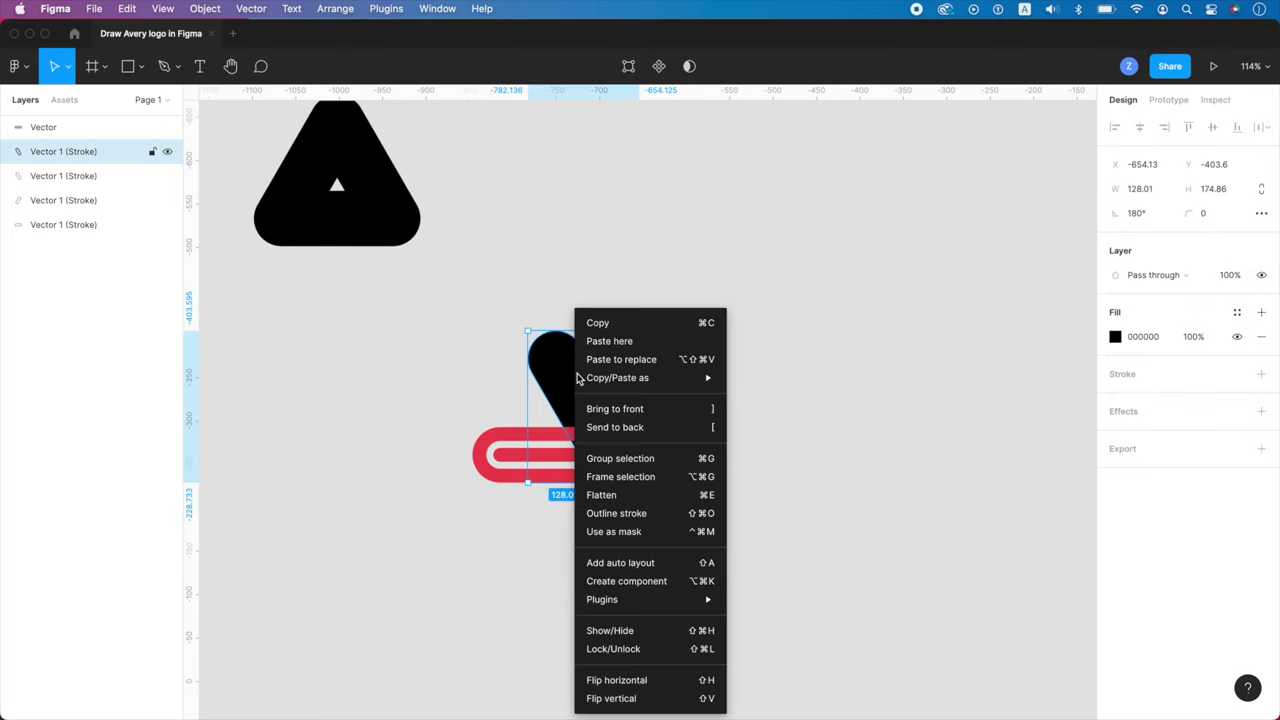
{"action": "left_click", "coordinate": [659, 418]}
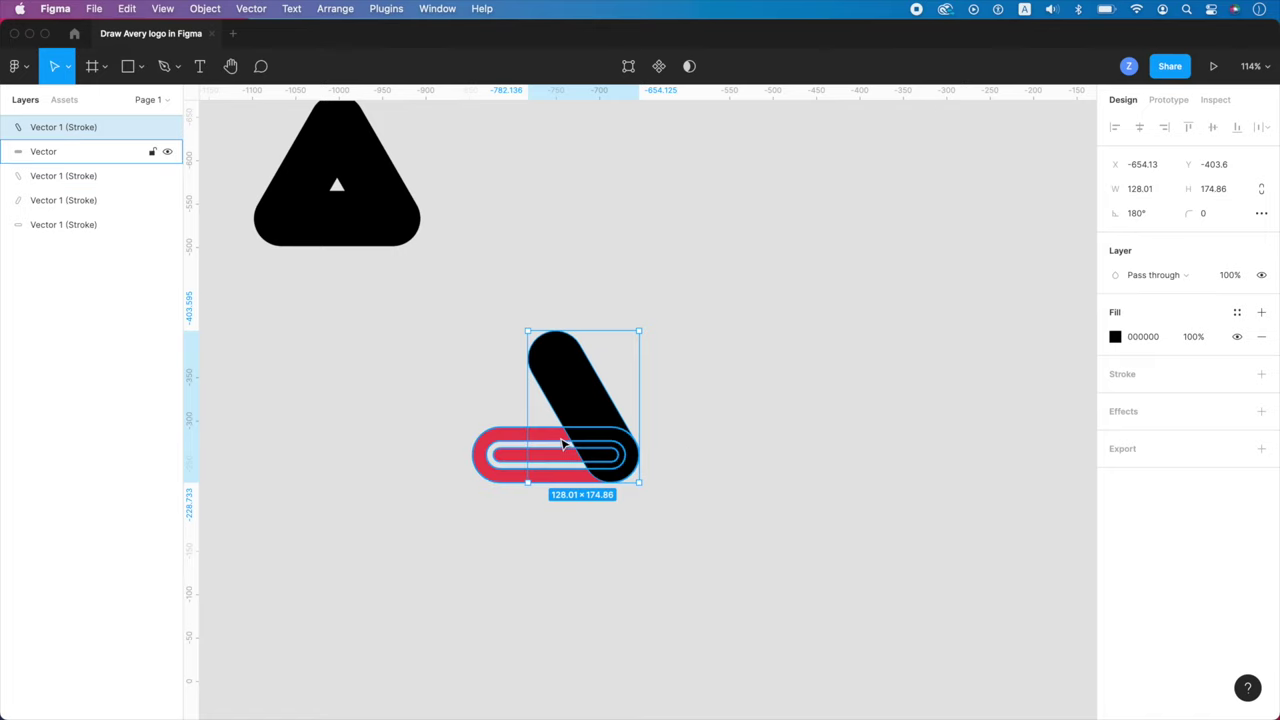
{"action": "scroll", "coordinate": [565, 445], "scroll_direction": "up", "scroll_amount": 5}
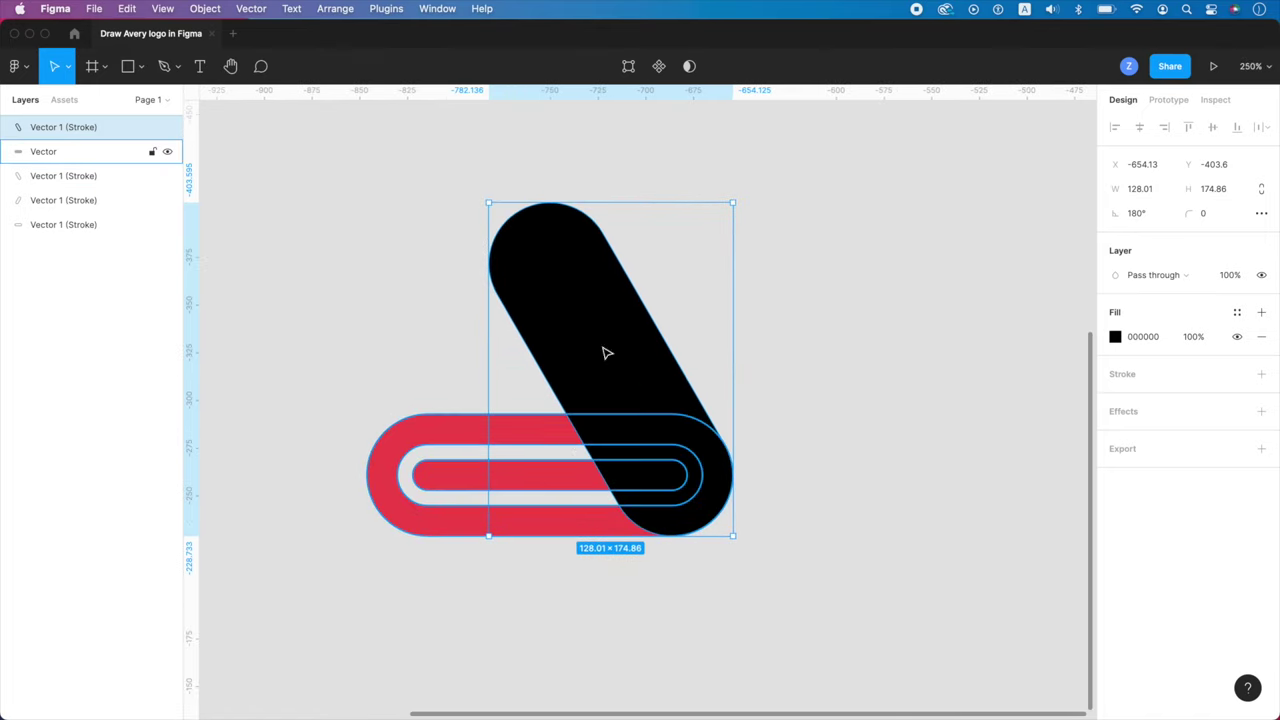
{"action": "left_click", "coordinate": [648, 302]}
{"action": "left_click_drag", "start_coordinate": [480, 365], "coordinate": [640, 500]}
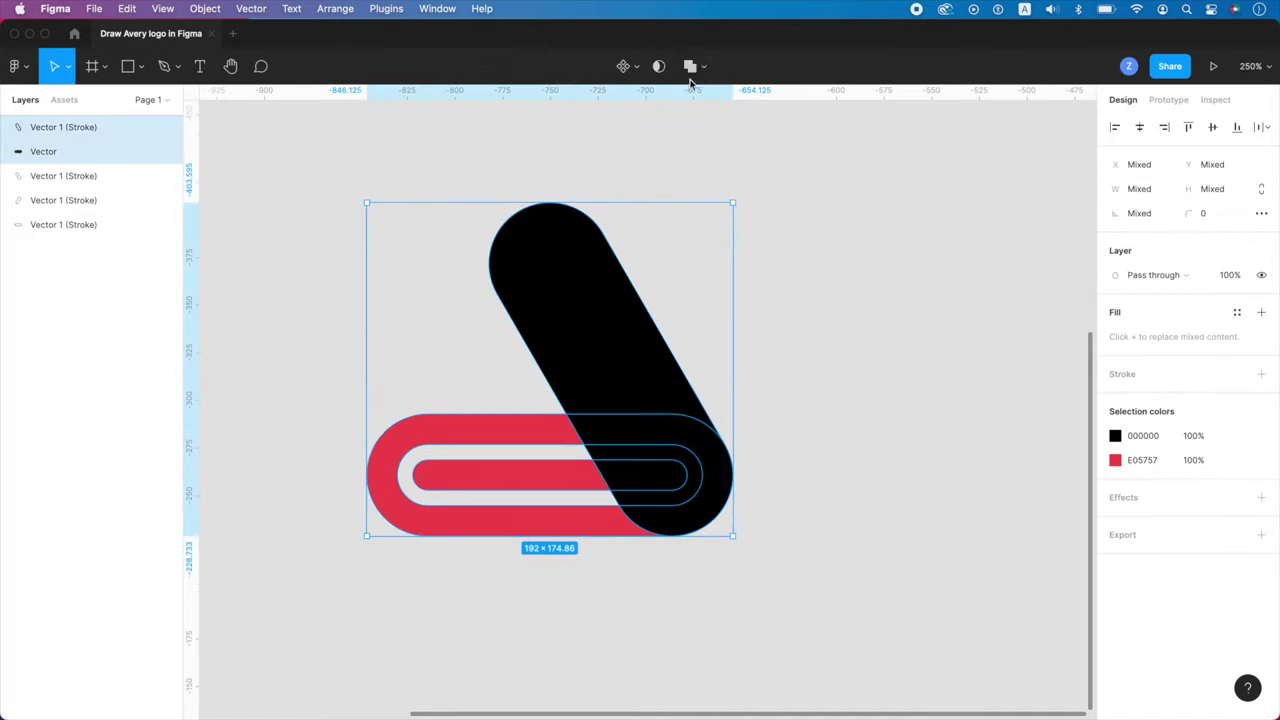
{"action": "left_click", "coordinate": [706, 68]}
{"action": "left_click", "coordinate": [704, 121]}
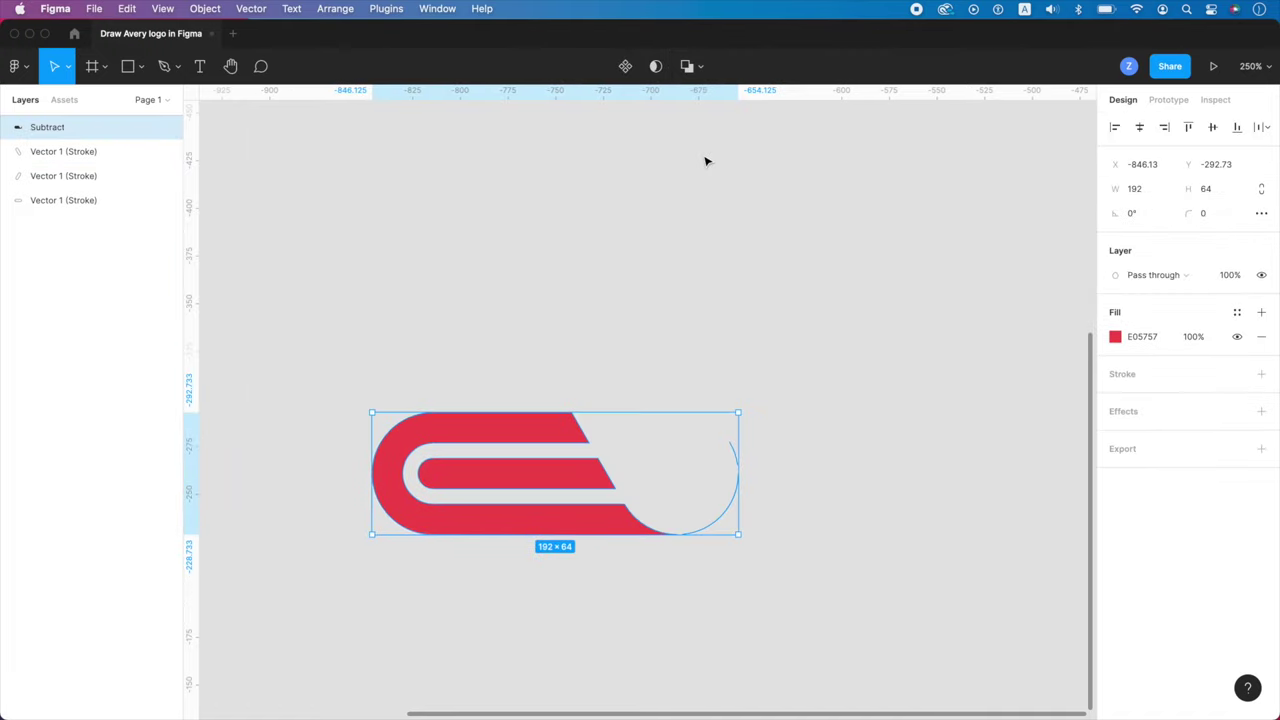
- Draw a closed Pen polygon covering the right end of the red Subtract shape
{"action": "scroll", "coordinate": [716, 552], "scroll_direction": "up", "scroll_amount": 10}
{"action": "left_click", "coordinate": [713, 570]}
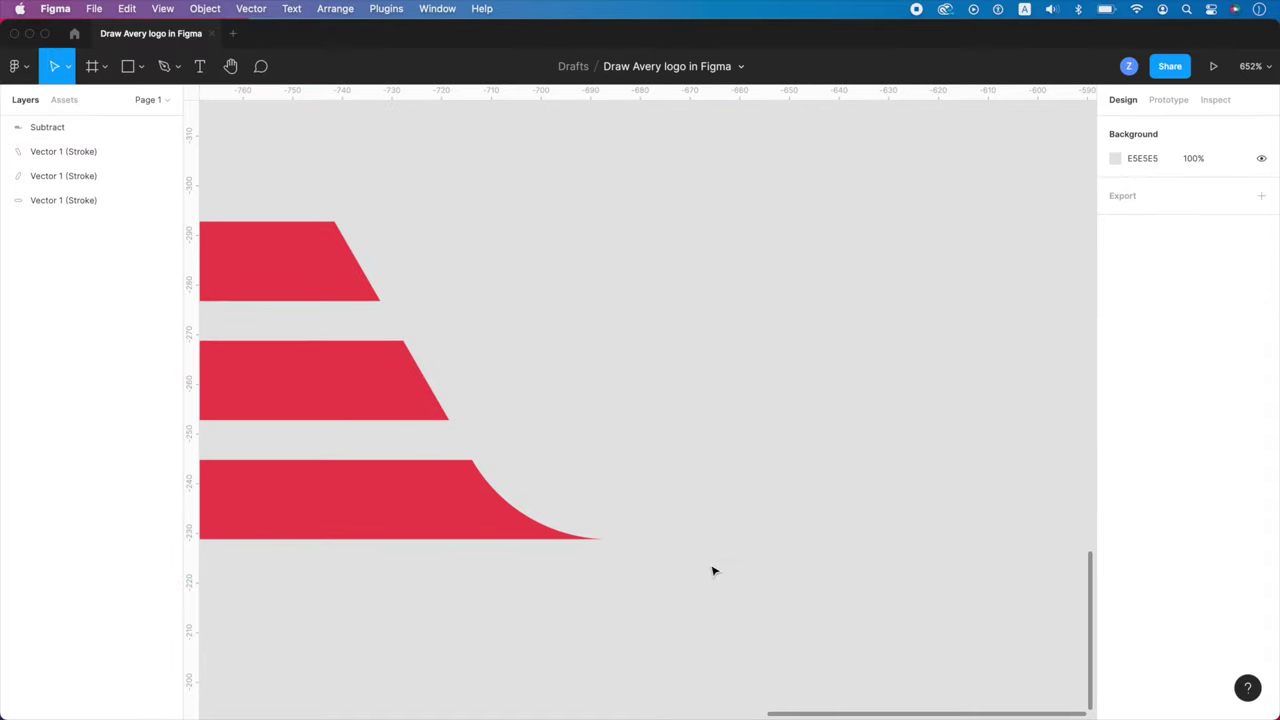
{"action": "left_click", "coordinate": [672, 529]}
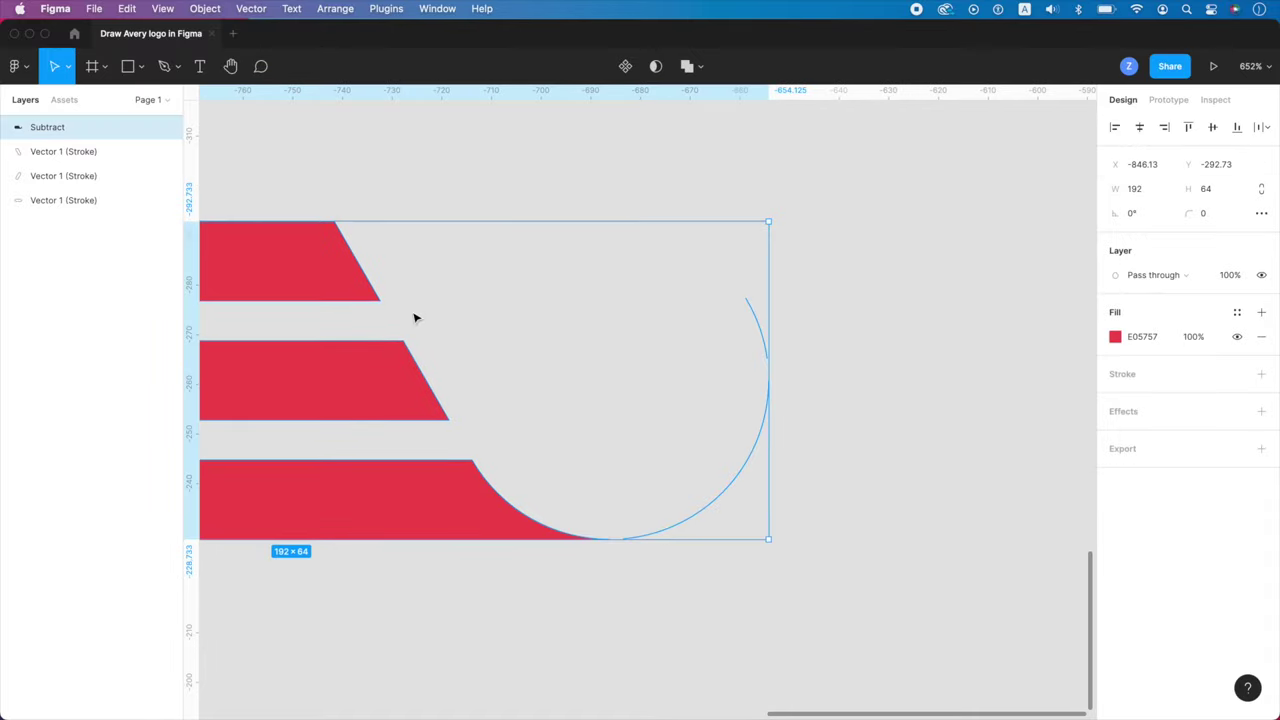
{"action": "left_click", "coordinate": [164, 66]}
{"action": "left_click", "coordinate": [614, 501]}
{"action": "left_click", "coordinate": [617, 570]}
{"action": "left_click", "coordinate": [824, 570]}
{"action": "left_click", "coordinate": [861, 348]}
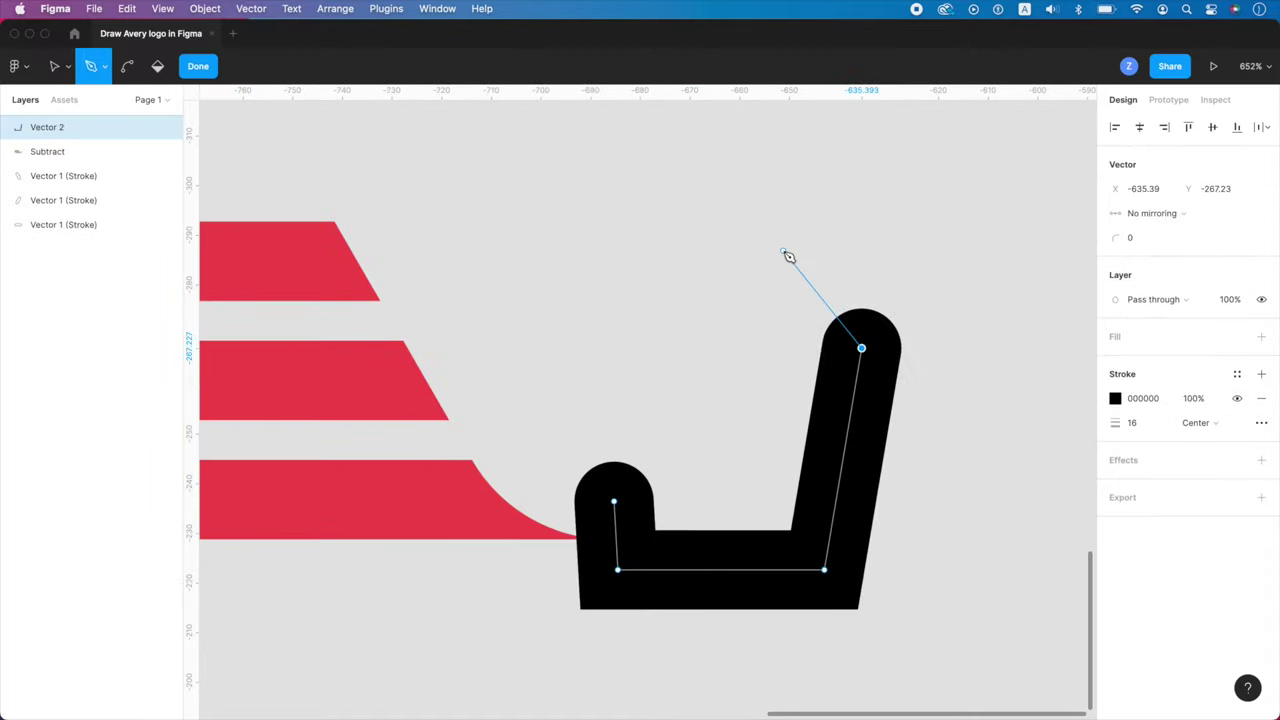
{"action": "left_click", "coordinate": [784, 252]}
{"action": "left_click", "coordinate": [641, 231]}
{"action": "left_click", "coordinate": [592, 300]}
{"action": "left_click", "coordinate": [614, 502]}
{"action": "key", "text": "Escape"}
{"action": "key", "text": "Escape"}
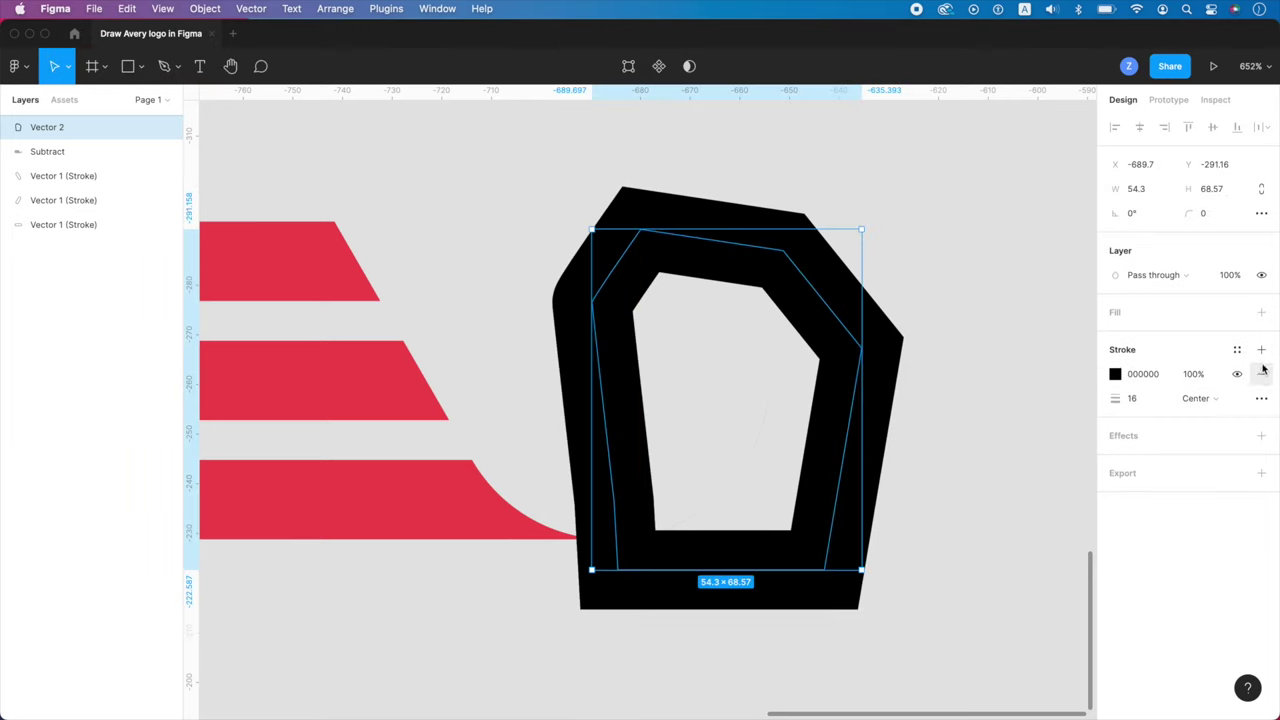
- Remove the polygon's stroke and subtract it from the red shape, leaving 160.01×64
{"action": "left_click", "coordinate": [1261, 374]}
{"action": "left_click", "coordinate": [460, 483], "text": "shift"}
{"action": "left_click", "coordinate": [700, 66]}
{"action": "left_click", "coordinate": [660, 128]}
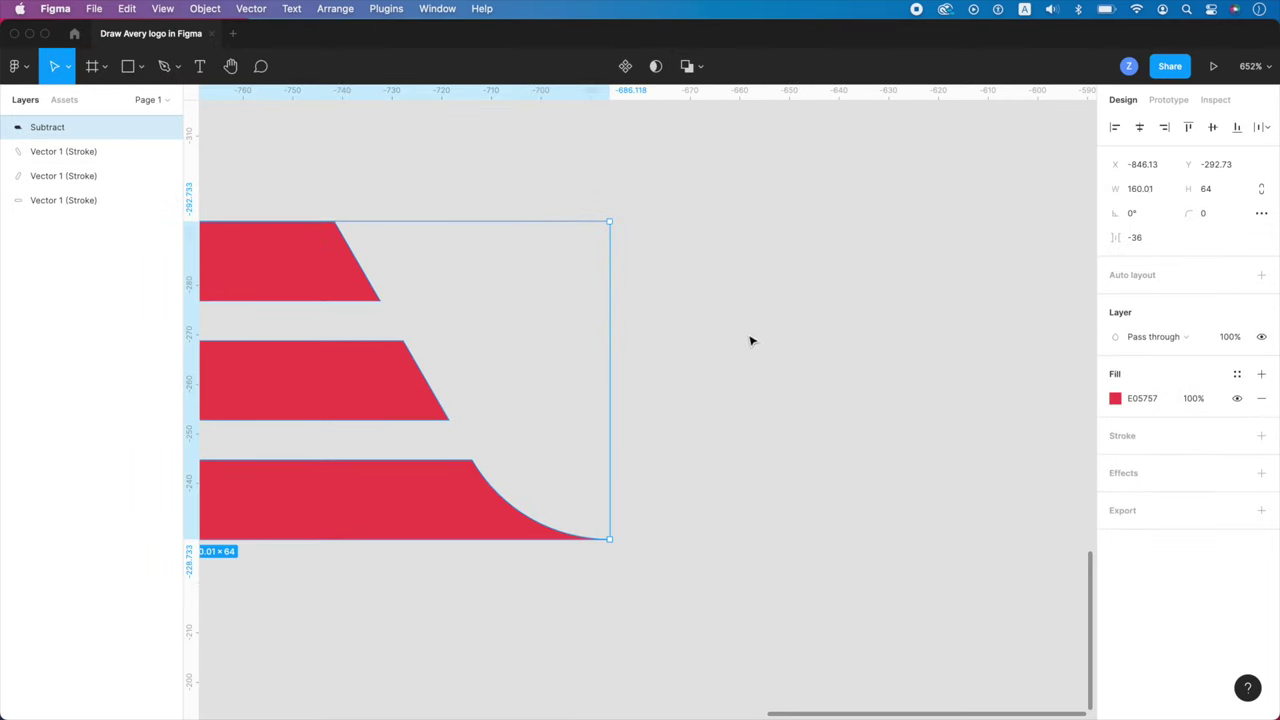
{"action": "scroll", "coordinate": [752, 340], "scroll_direction": "down", "scroll_amount": 5}
{"action": "scroll", "coordinate": [600, 260], "scroll_direction": "left", "scroll_amount": 3}
{"action": "left_click", "coordinate": [850, 508]}
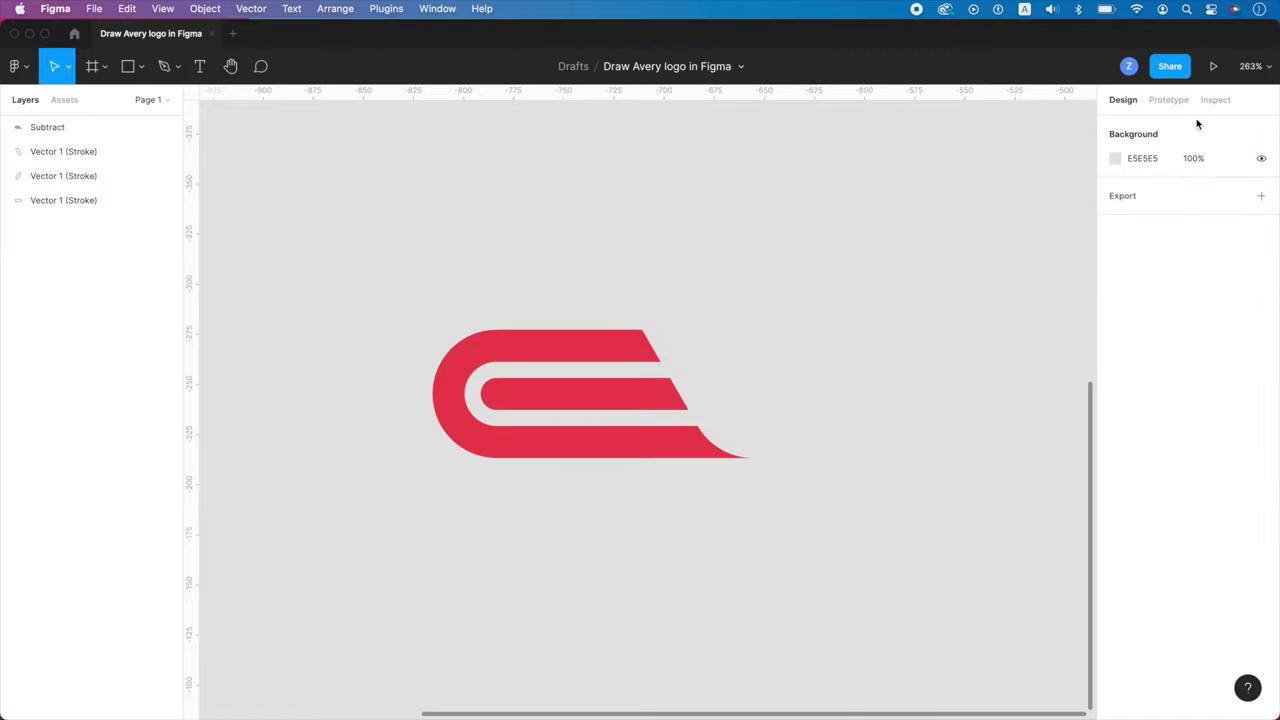
{"action": "left_click", "coordinate": [1250, 66]}
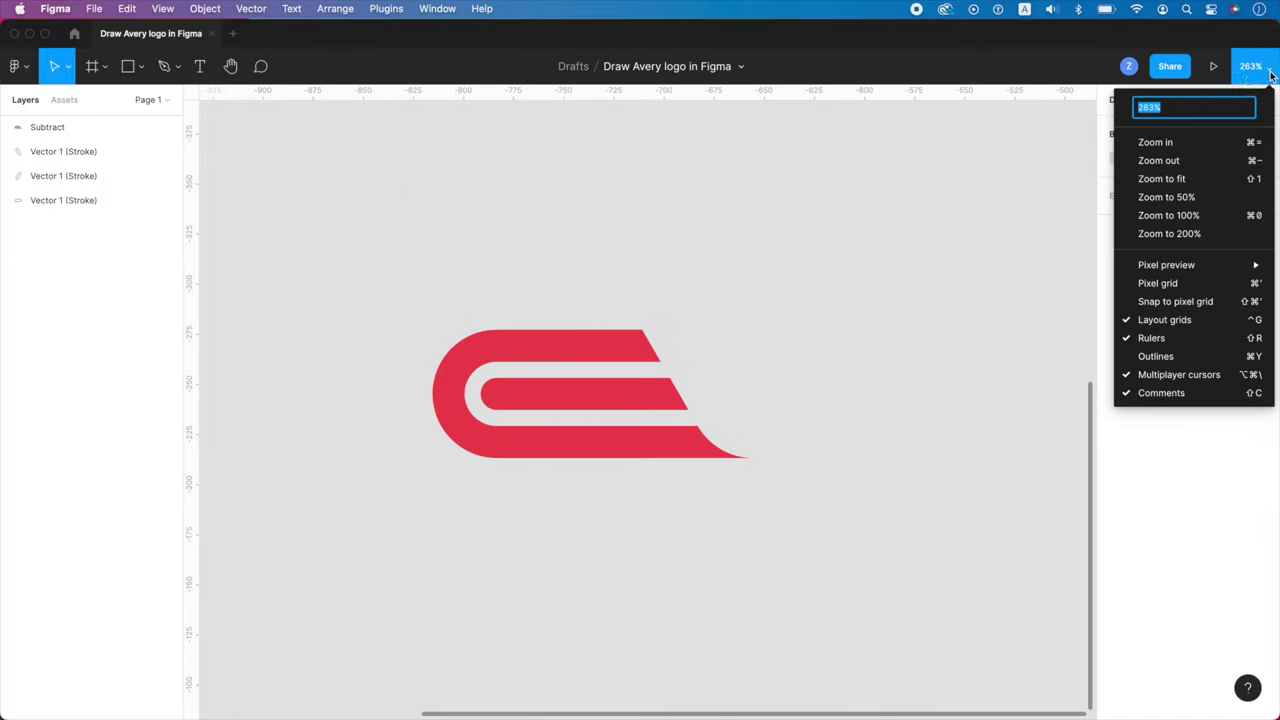
- Switch to outline view to check the shapes, then switch outlines off
{"action": "left_click", "coordinate": [1167, 358]}
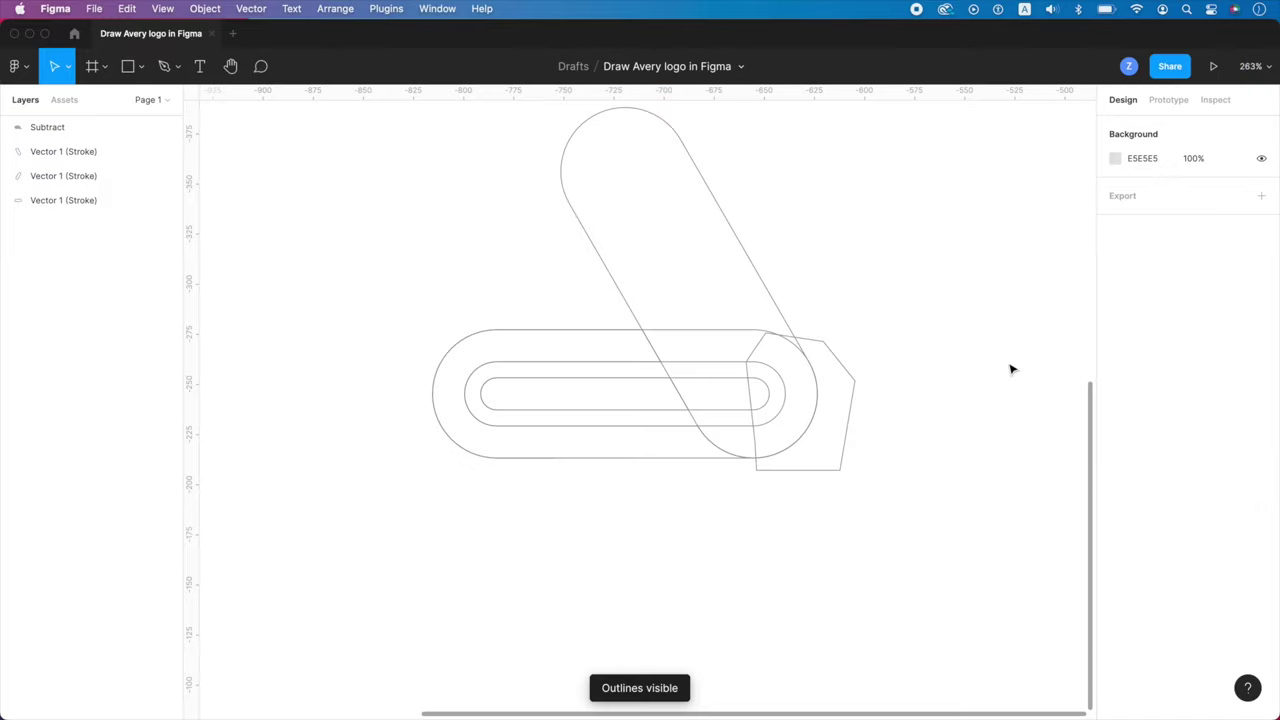
{"action": "scroll", "coordinate": [877, 359], "scroll_direction": "up", "scroll_amount": 3}
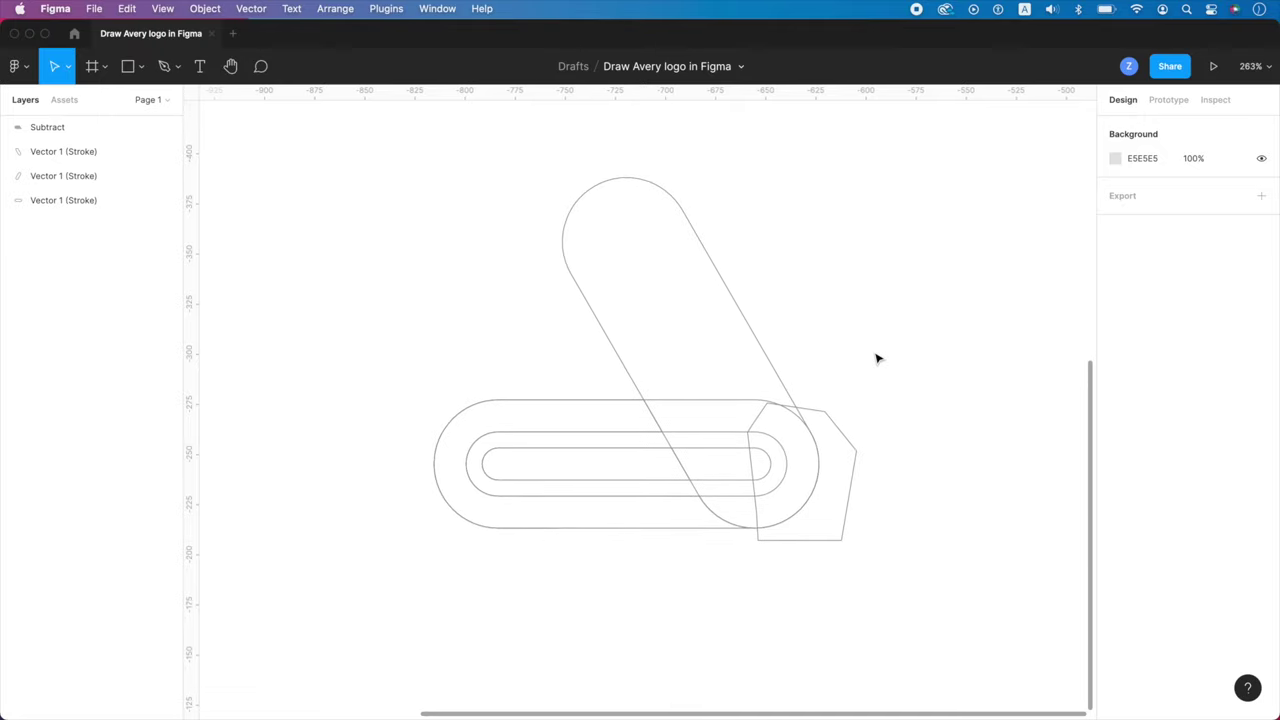
{"action": "left_click", "coordinate": [1274, 72]}
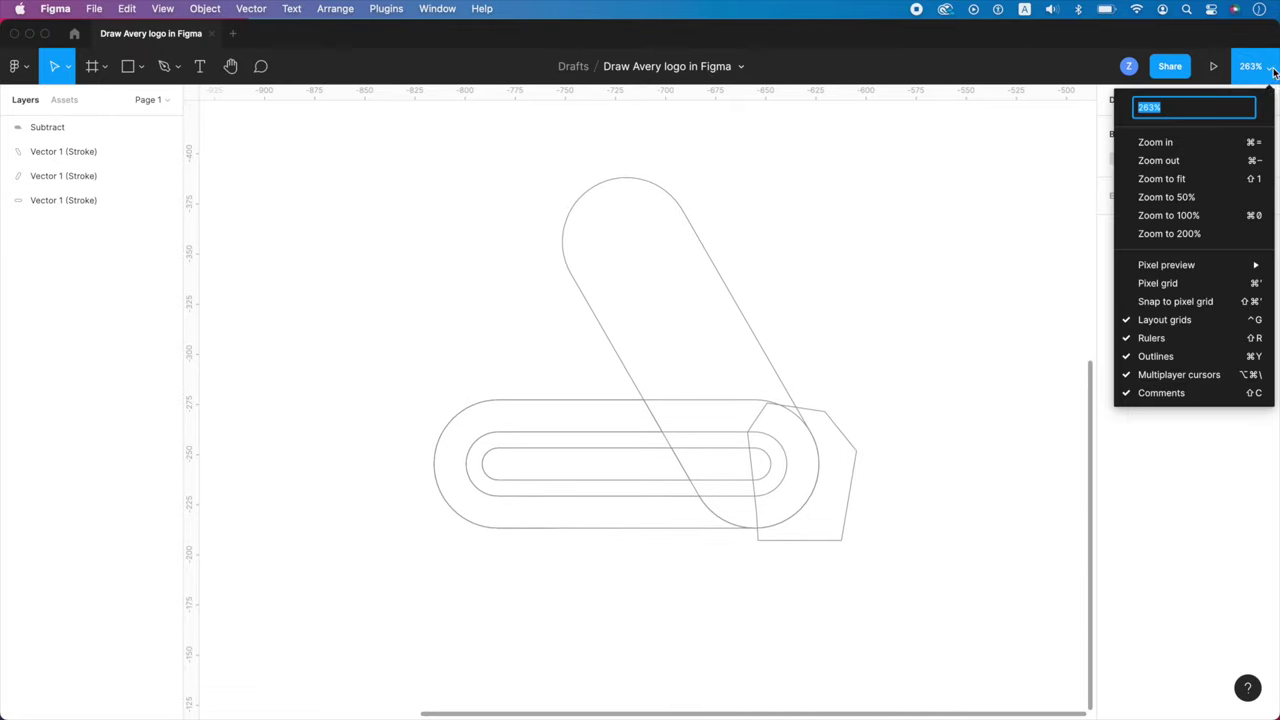
{"action": "mouse_move", "coordinate": [1218, 263]}
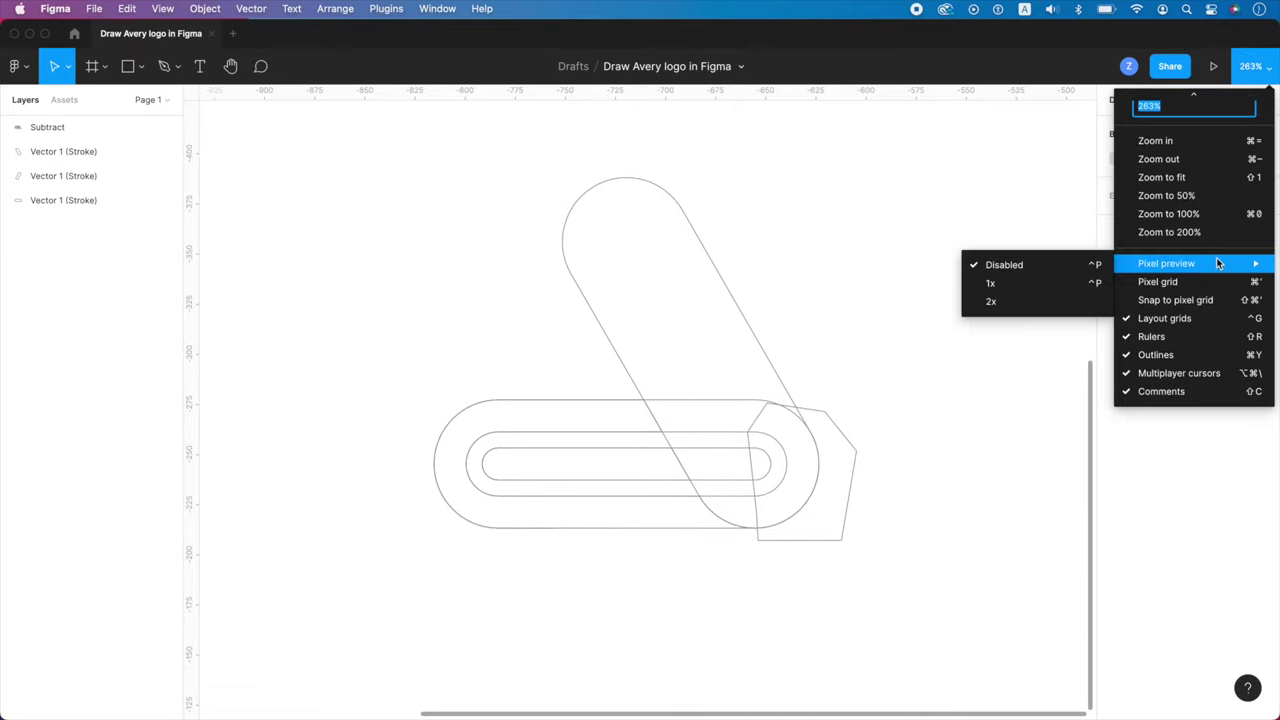
{"action": "left_click", "coordinate": [1158, 355]}
- Select the red Subtract shape and flatten it into a single vector
{"action": "left_click", "coordinate": [612, 427]}
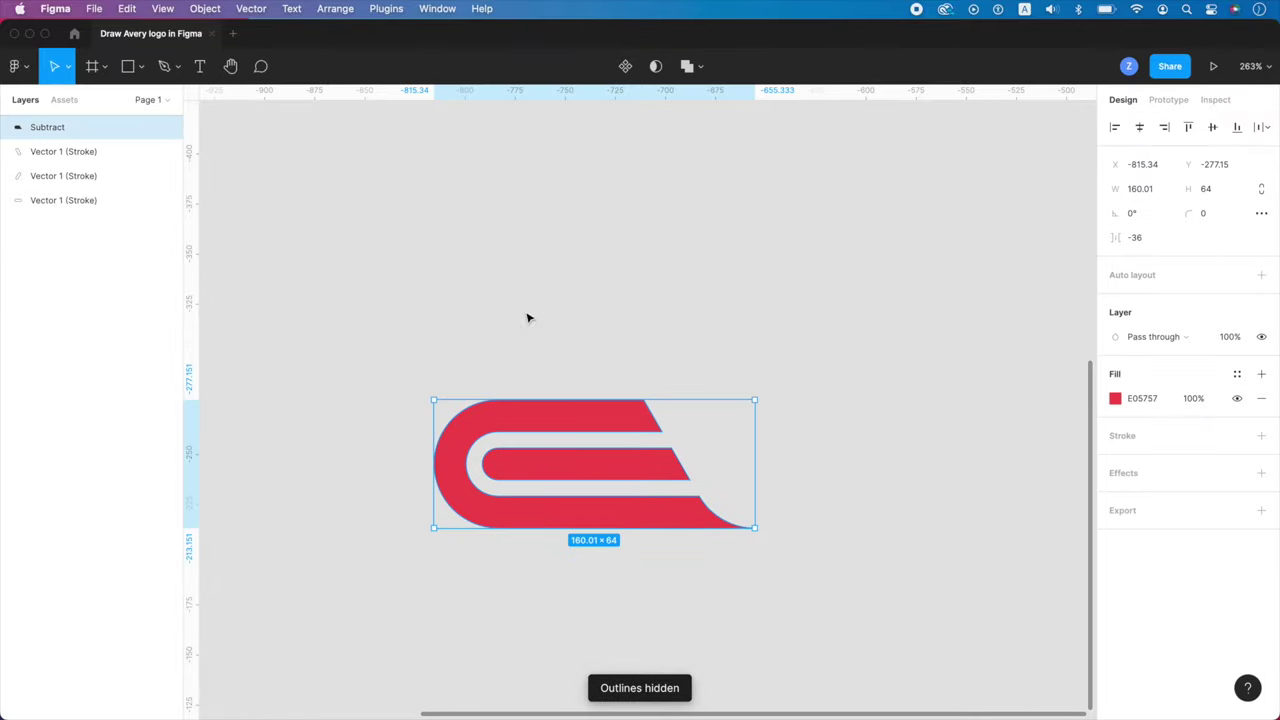
{"action": "left_click_drag", "start_coordinate": [366, 223], "coordinate": [851, 574]}
{"action": "right_click", "coordinate": [640, 458]}
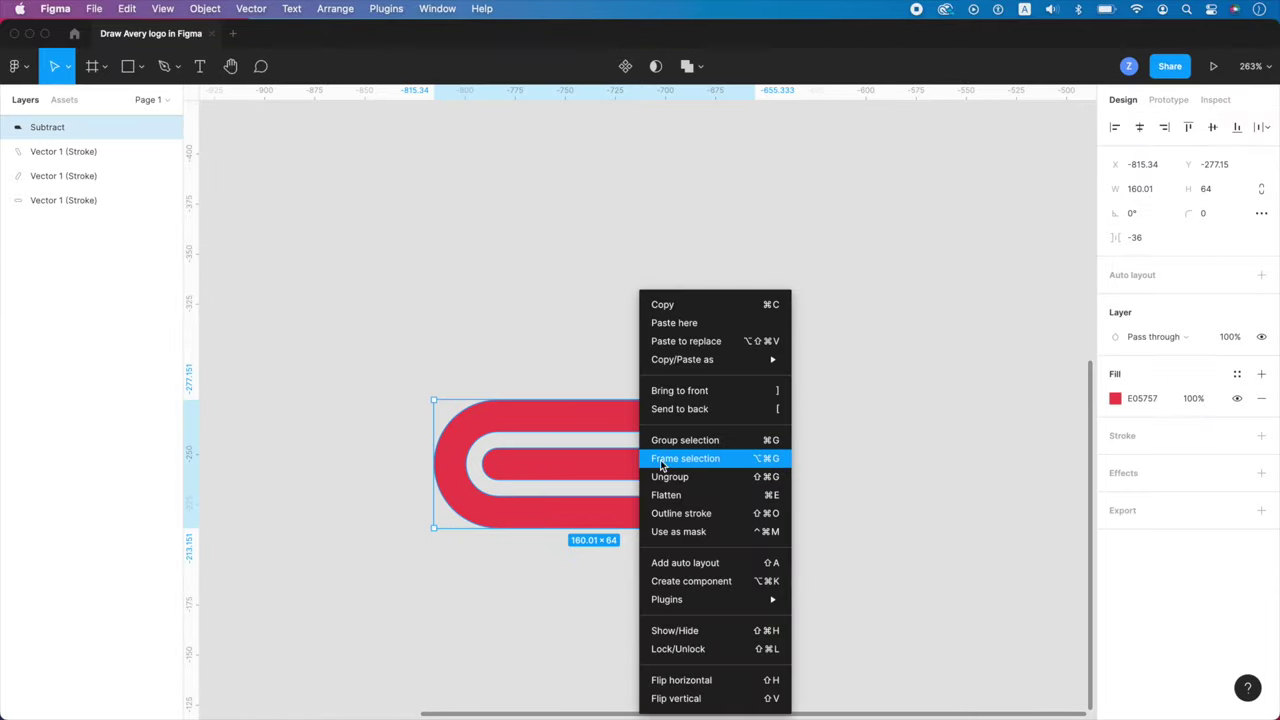
{"action": "left_click", "coordinate": [668, 495]}
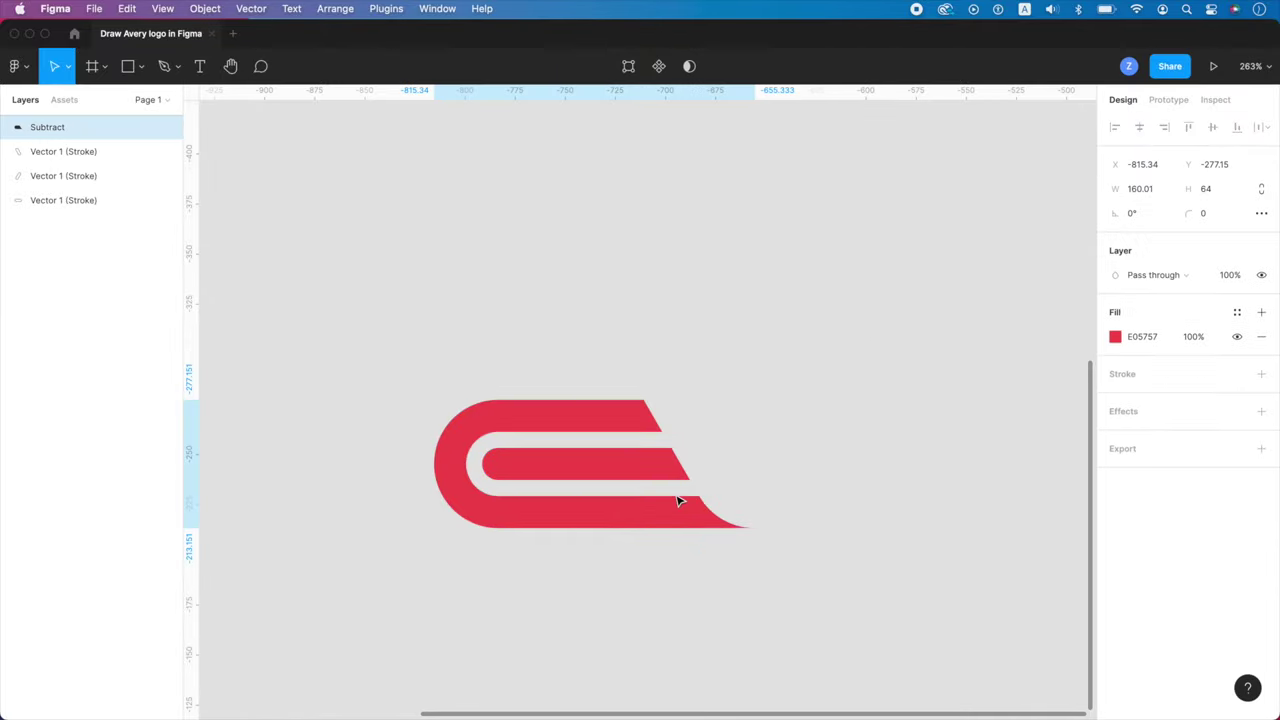
- Turn outline view off and move the flattened red shape across the black triangle's lower edge
{"action": "left_click", "coordinate": [1266, 68]}
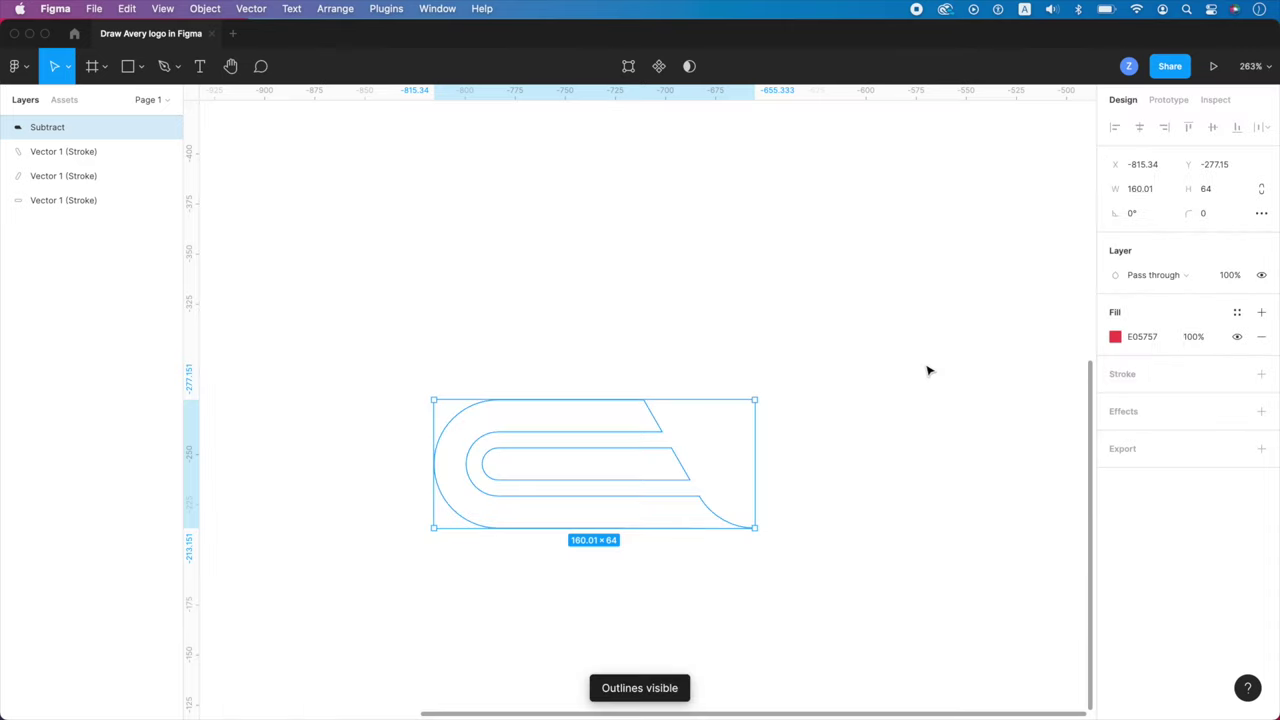
{"action": "left_click", "coordinate": [1251, 66]}
{"action": "left_click", "coordinate": [1160, 354]}
{"action": "scroll", "coordinate": [784, 400], "scroll_direction": "down", "scroll_amount": 3}
{"action": "scroll", "coordinate": [784, 400], "scroll_direction": "down", "scroll_amount": 5}
{"action": "scroll", "coordinate": [514, 277], "scroll_direction": "up", "scroll_amount": 3}
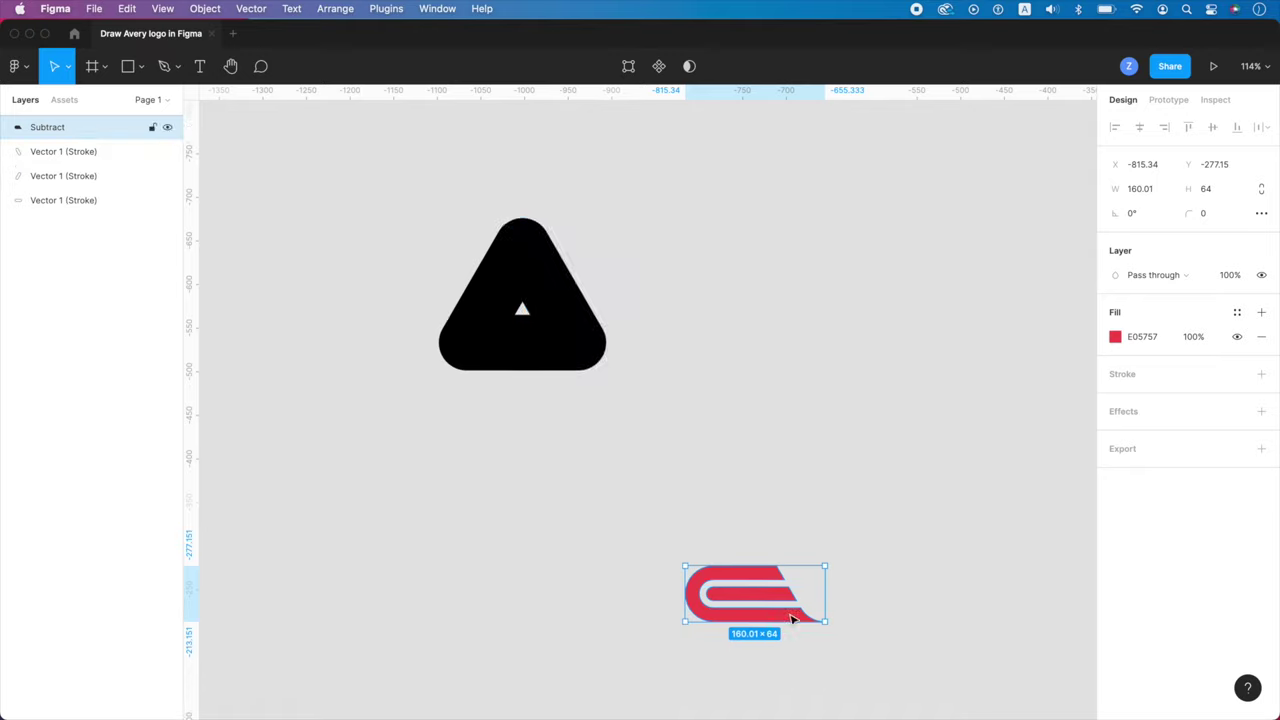
{"action": "left_click_drag", "start_coordinate": [760, 600], "coordinate": [469, 294]}
{"action": "scroll", "coordinate": [509, 417], "scroll_direction": "up", "scroll_amount": 5}
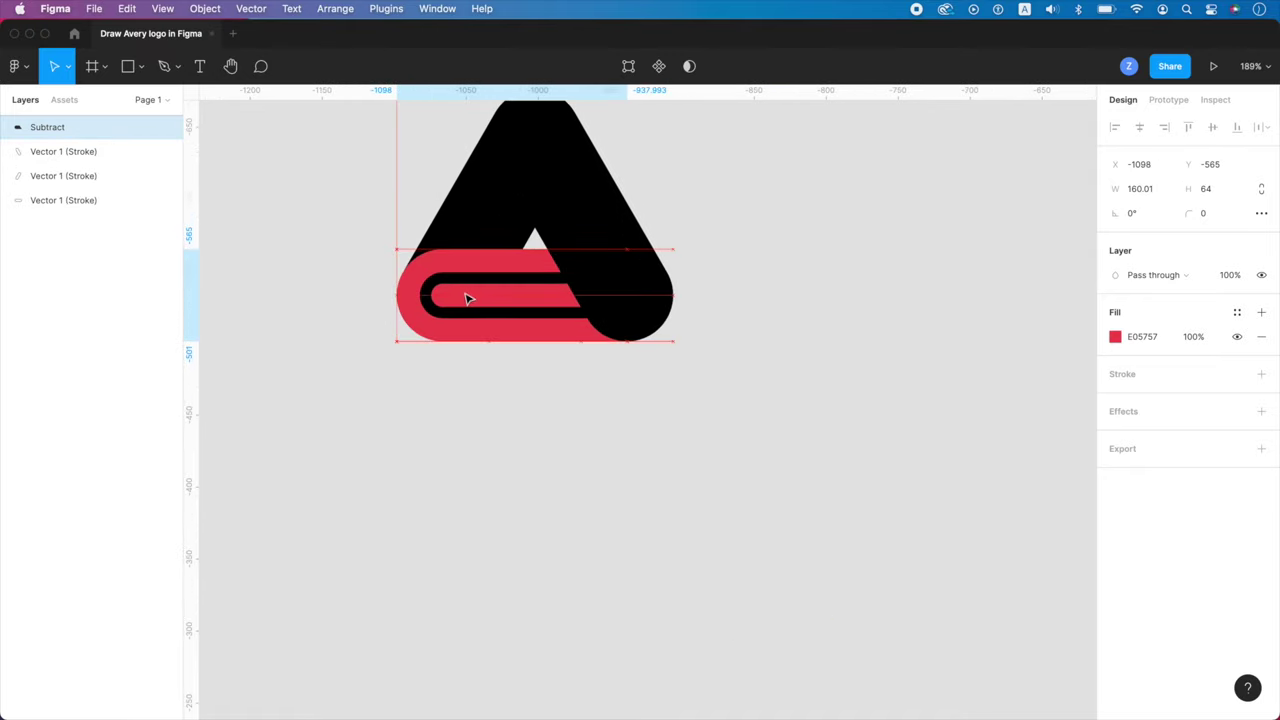
{"action": "scroll", "coordinate": [469, 300], "scroll_direction": "up", "scroll_amount": 3}
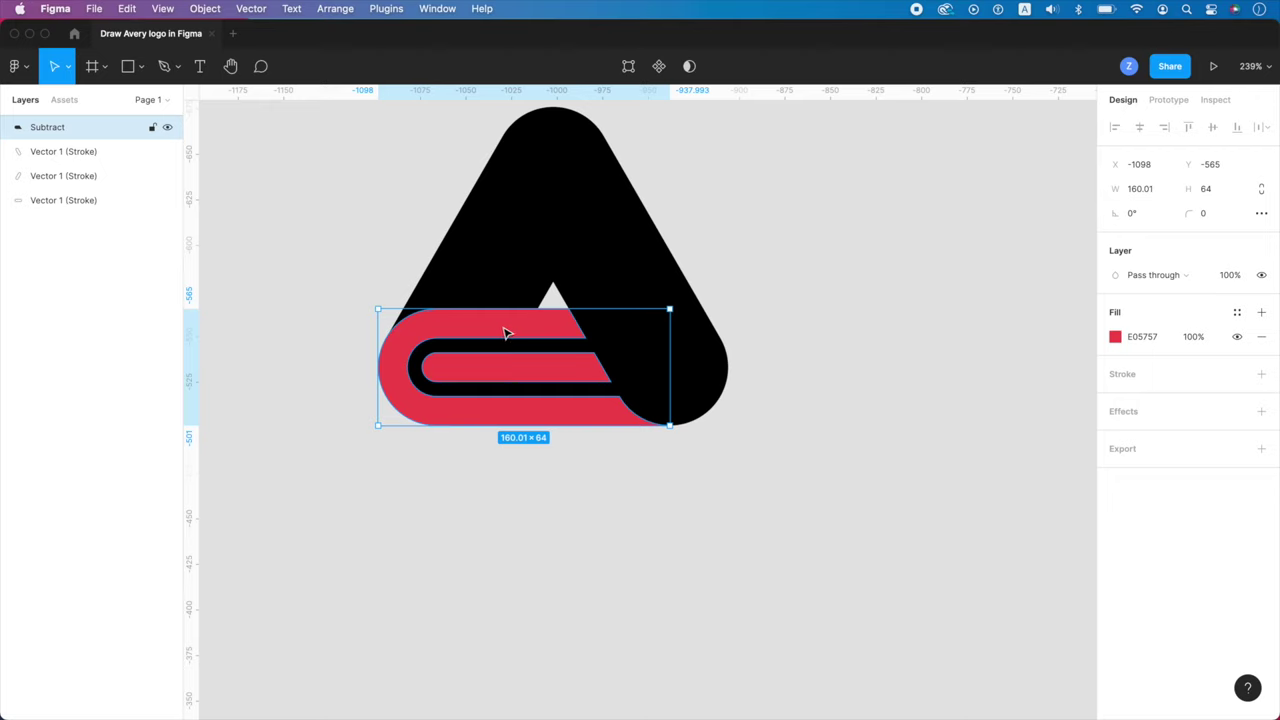
- Change the red shape's fill to a linear gradient with a fully opaque end stop
{"action": "left_click", "coordinate": [1115, 336]}
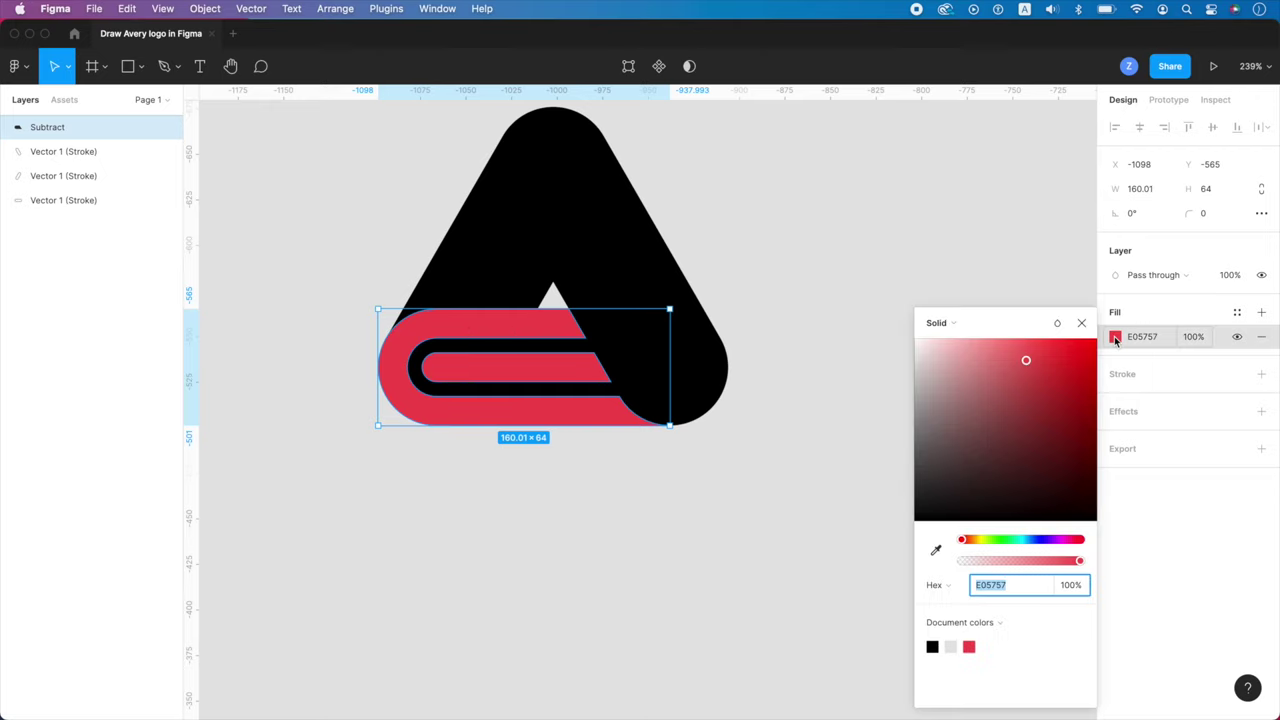
{"action": "left_click", "coordinate": [945, 324]}
{"action": "left_click", "coordinate": [957, 341]}
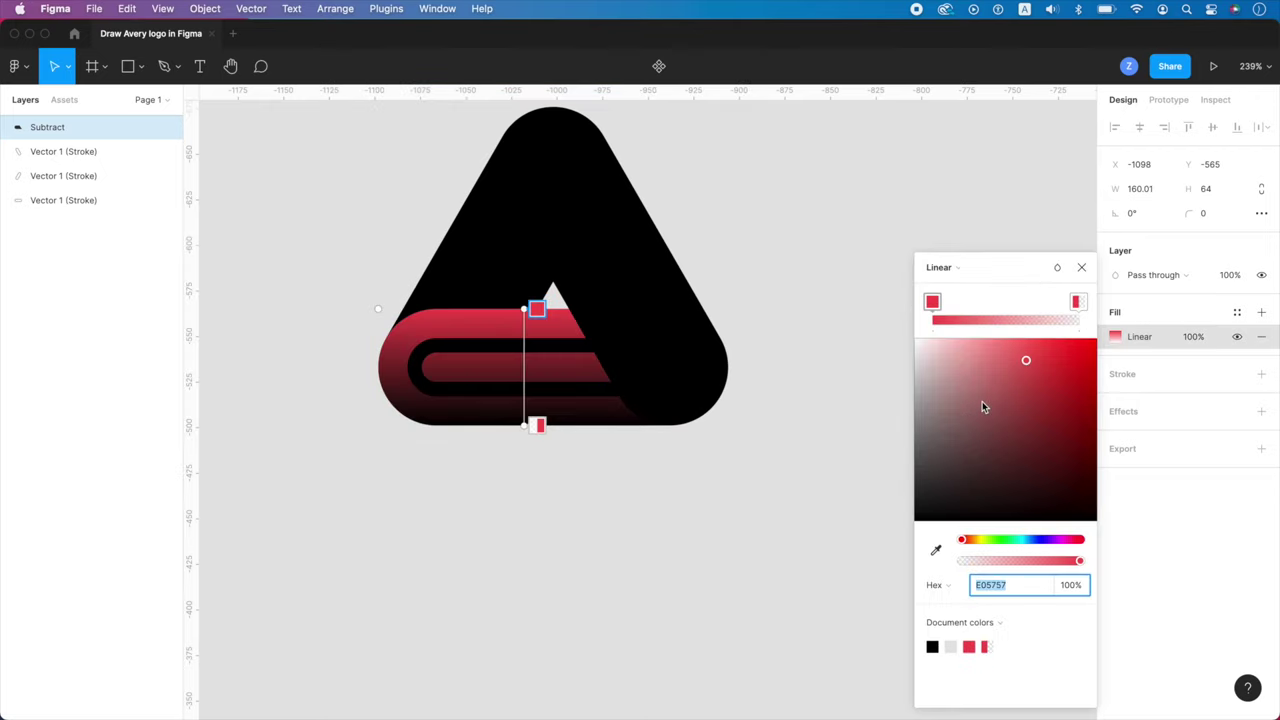
{"action": "left_click", "coordinate": [1077, 304]}
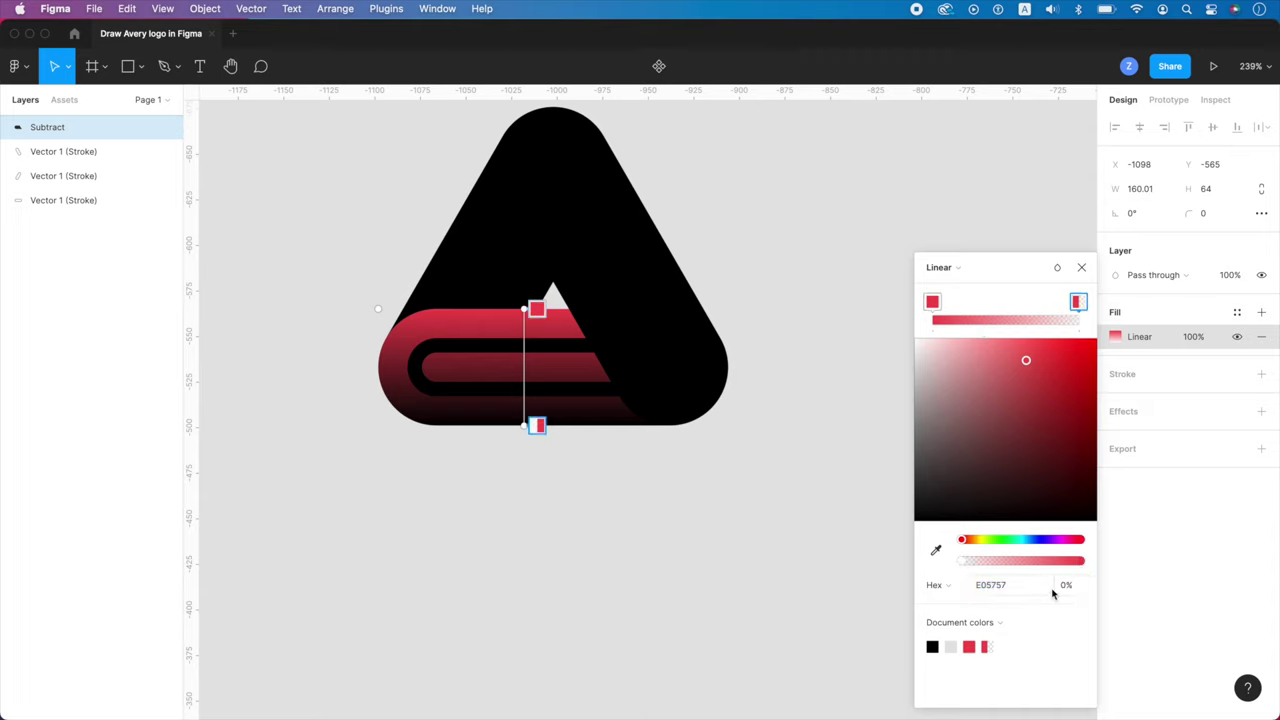
{"action": "left_click_drag", "start_coordinate": [1053, 588], "coordinate": [119, 585]}
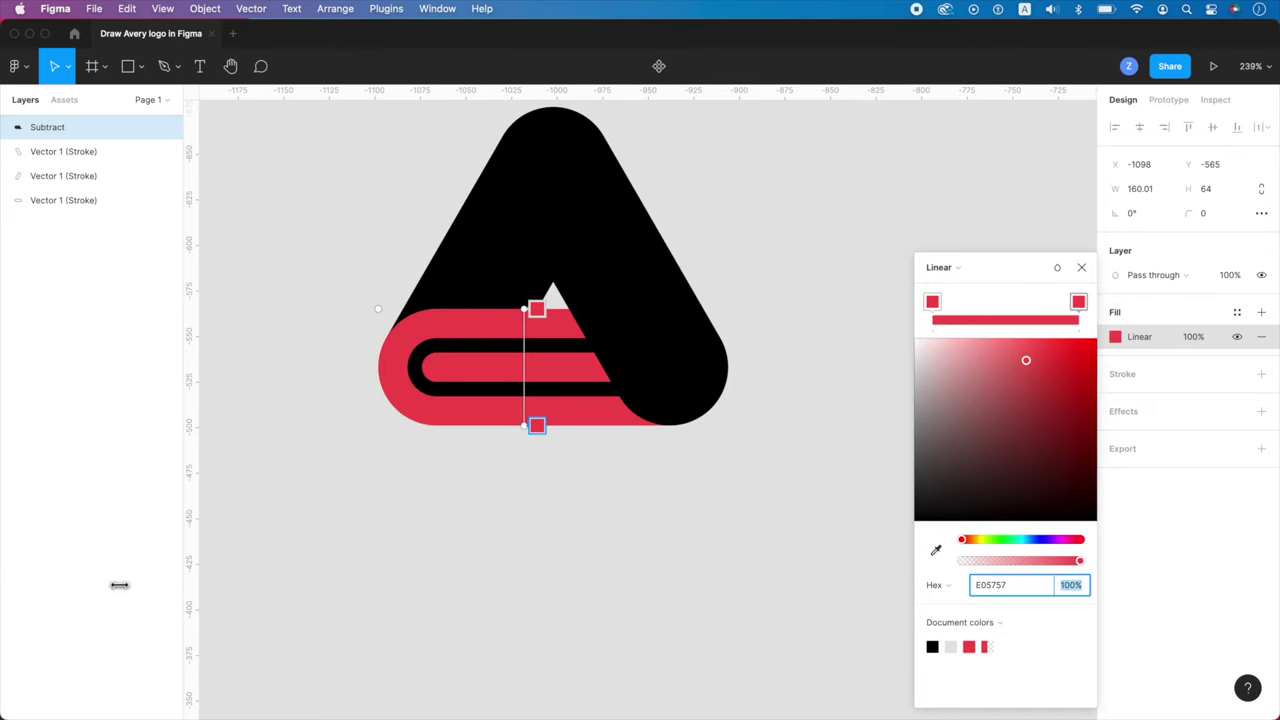
{"action": "left_click", "coordinate": [1033, 364]}
- Run the gradient horizontally left to right and make its end stop blue
{"action": "left_click_drag", "start_coordinate": [537, 309], "coordinate": [378, 354]}
{"action": "left_click_drag", "start_coordinate": [537, 425], "coordinate": [678, 360]}
{"action": "left_click_drag", "start_coordinate": [1027, 540], "coordinate": [1038, 540]}
{"action": "left_click", "coordinate": [1081, 270]}
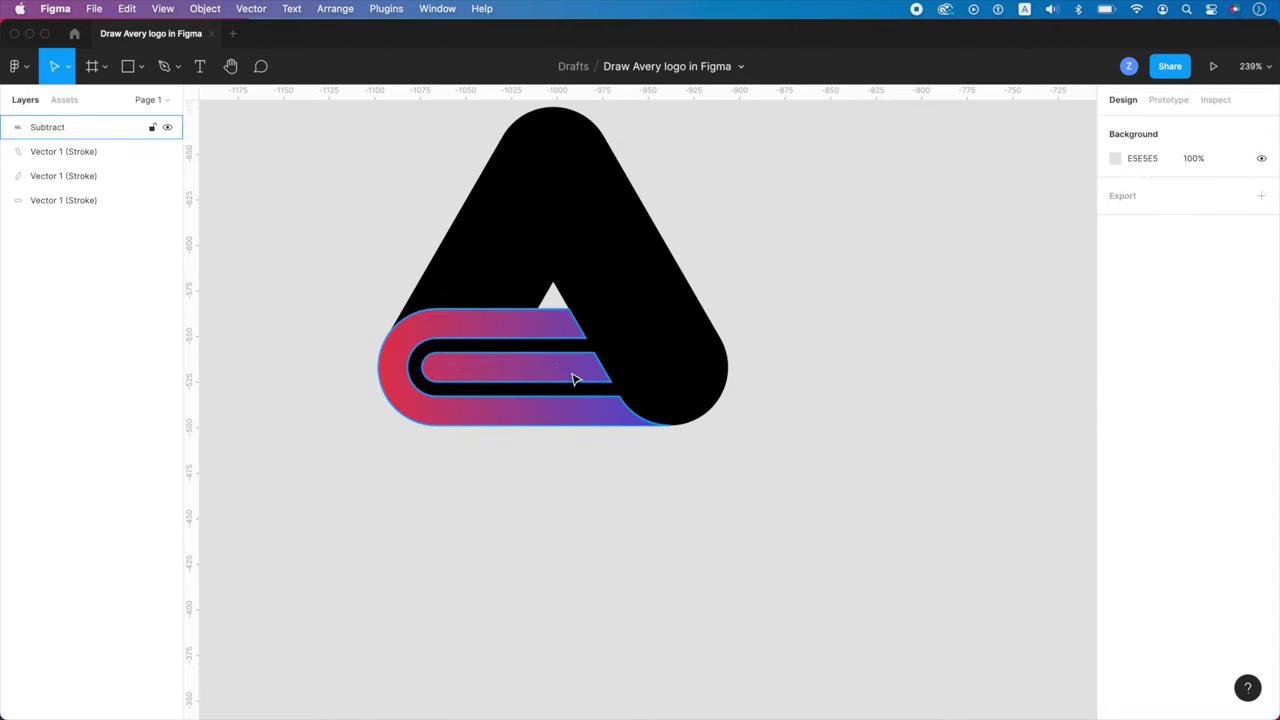
- Duplicate the gradient loop and rotate the copy 120°
{"action": "left_click_drag", "start_coordinate": [558, 371], "coordinate": [812, 531]}
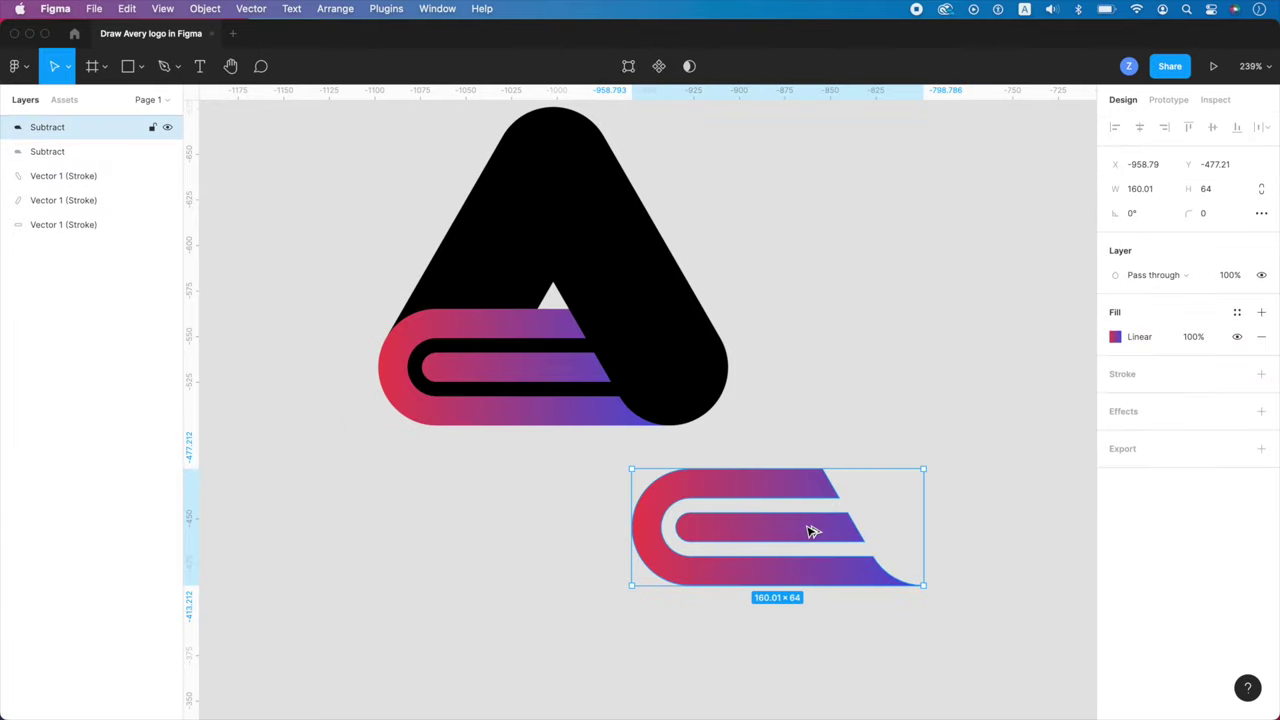
{"action": "left_click", "coordinate": [1147, 218]}
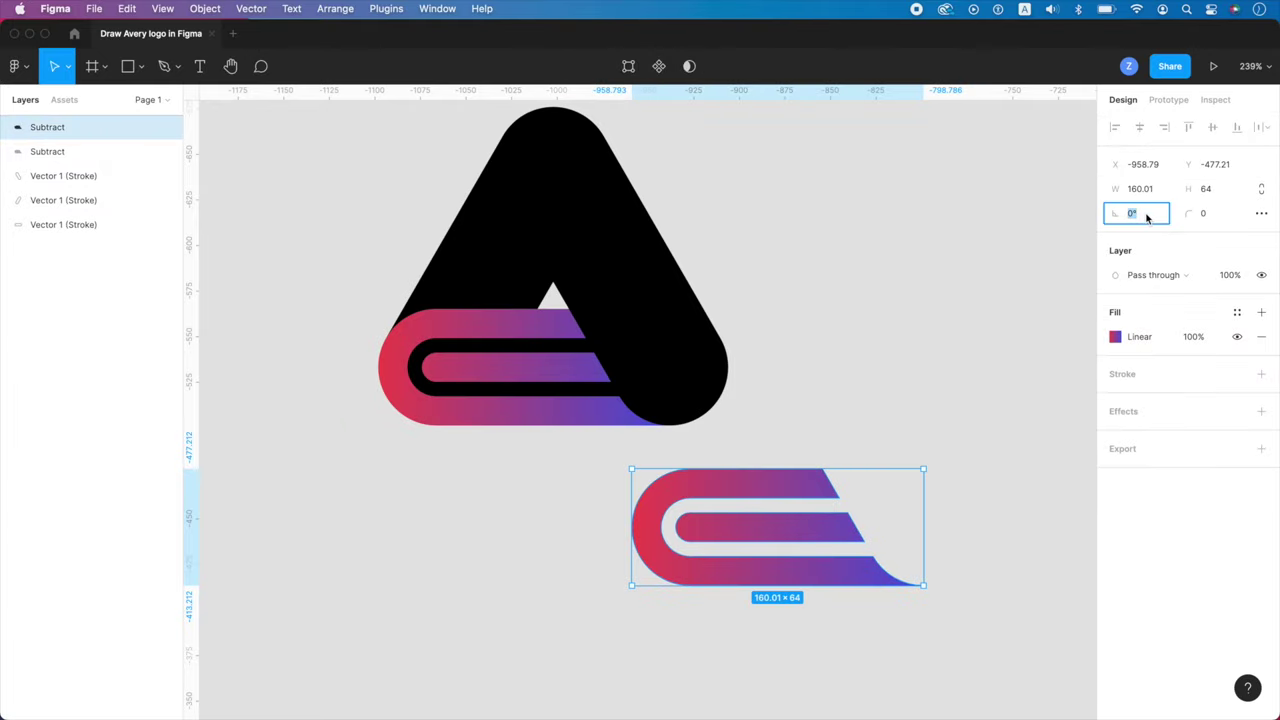
{"action": "type", "text": "120"}
{"action": "key", "text": "Return"}
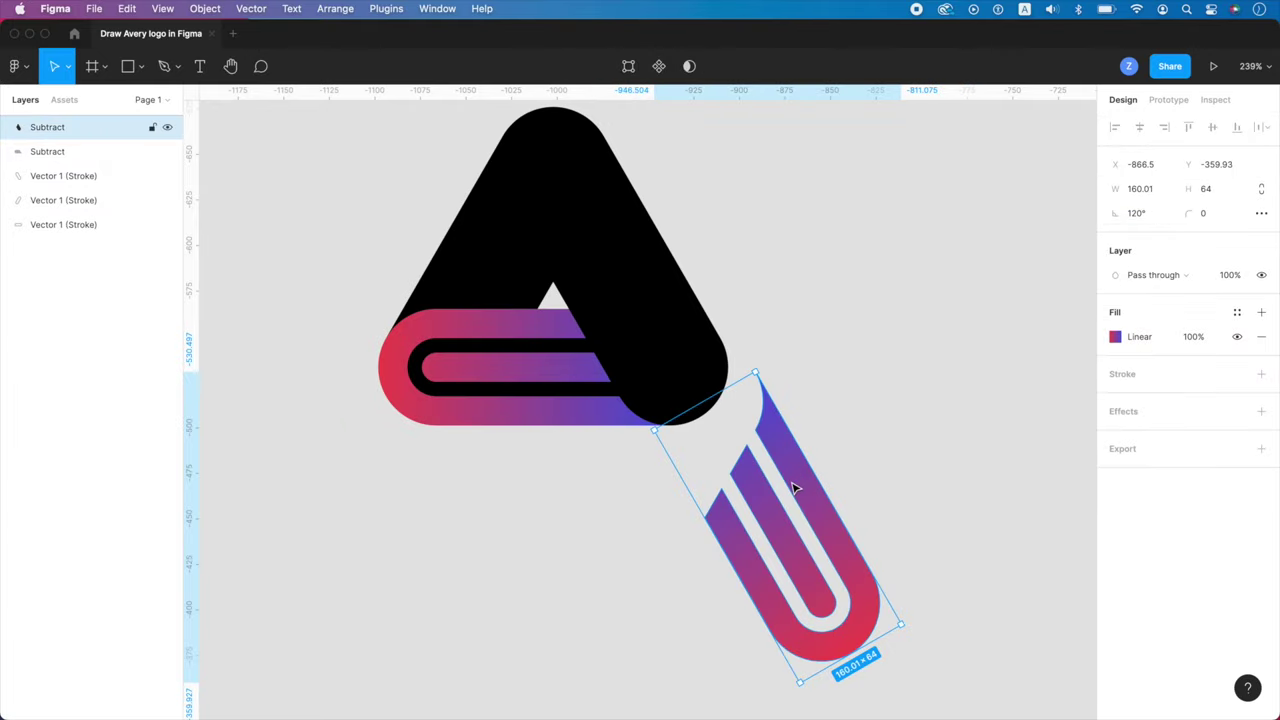
- Flatten the rotated loop and place it along the triangle's right side
{"action": "left_click_drag", "start_coordinate": [793, 487], "coordinate": [846, 358]}
{"action": "right_click", "coordinate": [848, 352]}
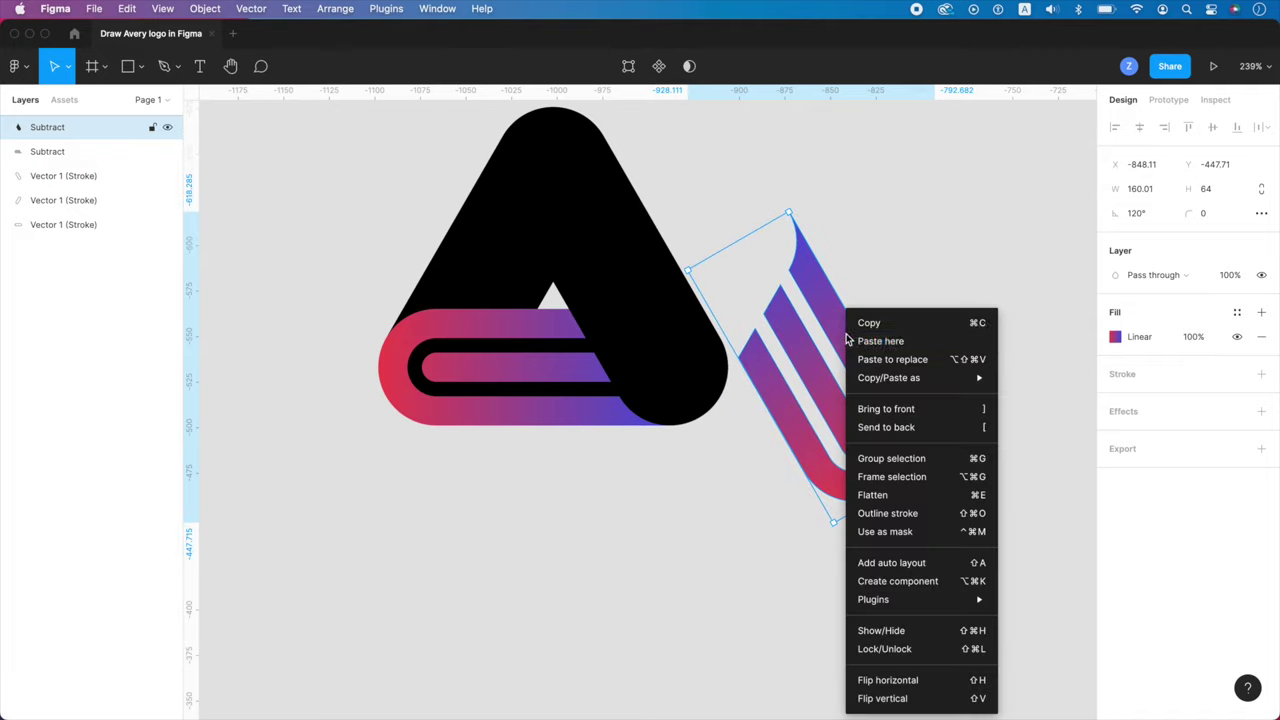
{"action": "left_click", "coordinate": [868, 494]}
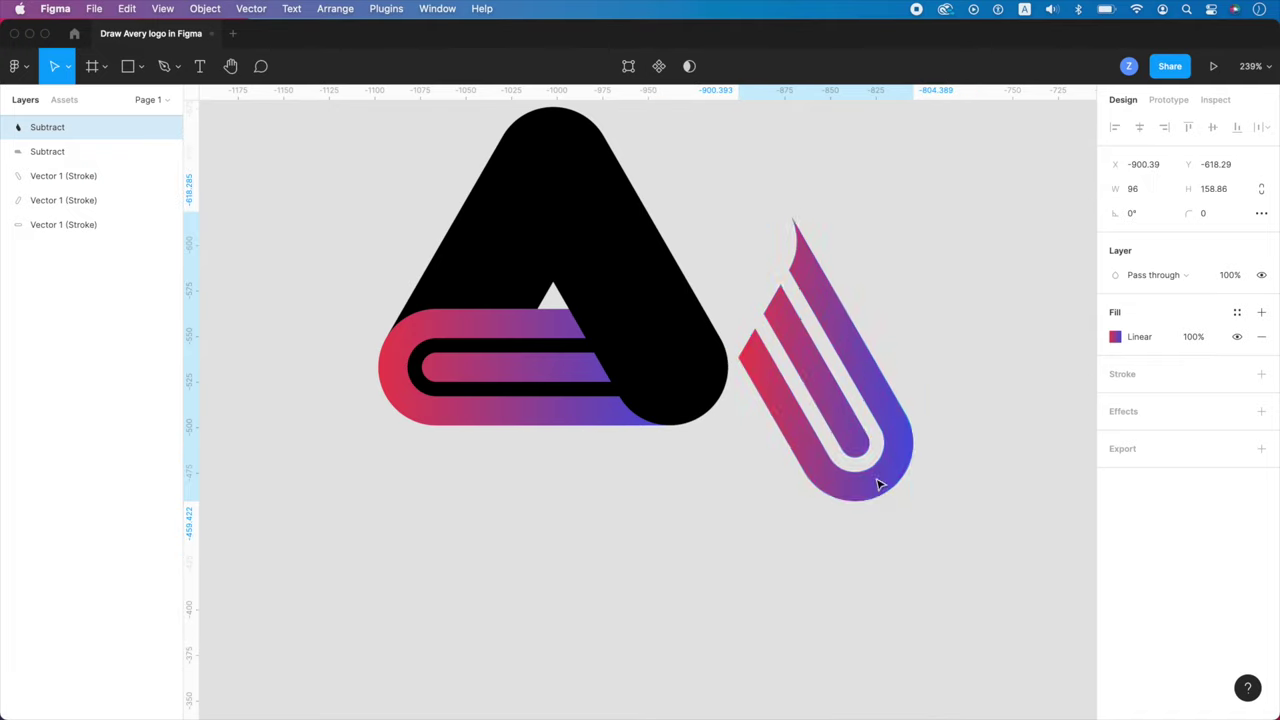
{"action": "left_click_drag", "start_coordinate": [857, 435], "coordinate": [674, 358]}
{"action": "left_click", "coordinate": [786, 362]}
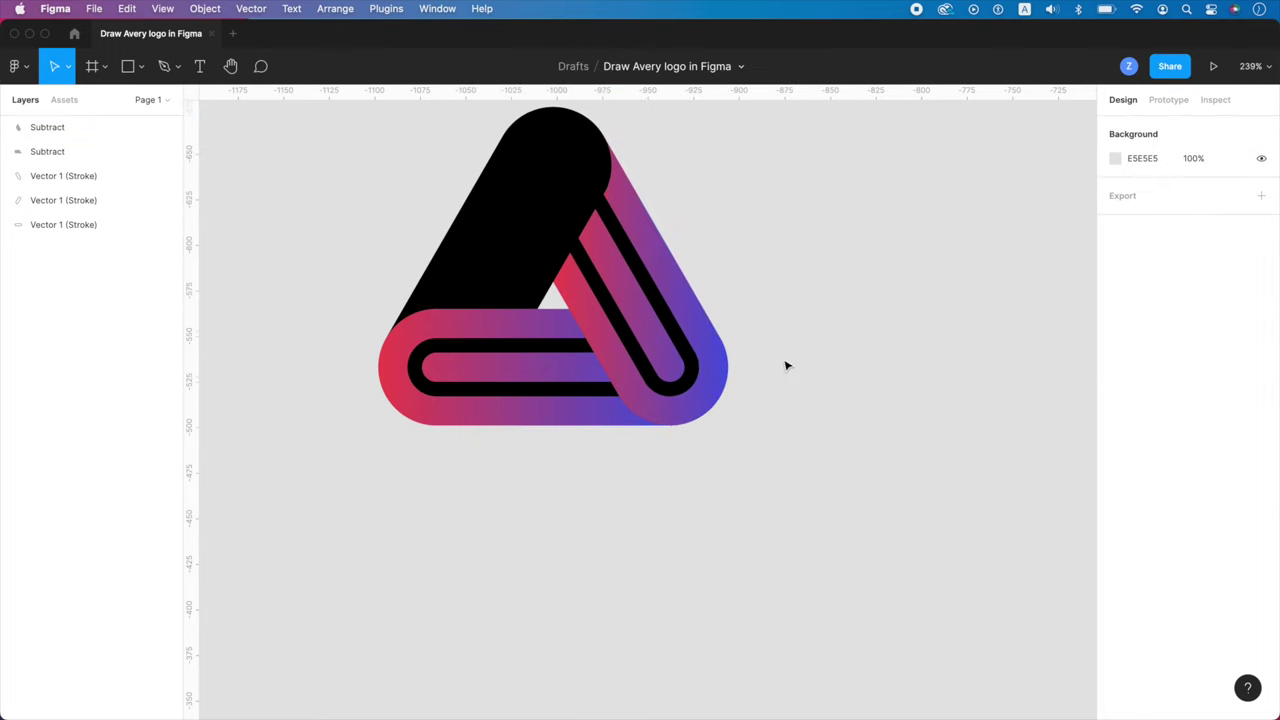
{"action": "left_click", "coordinate": [703, 333]}
- Set the loop's gradient to run purple at the top to red at the lower right
{"action": "left_click", "coordinate": [1115, 336]}
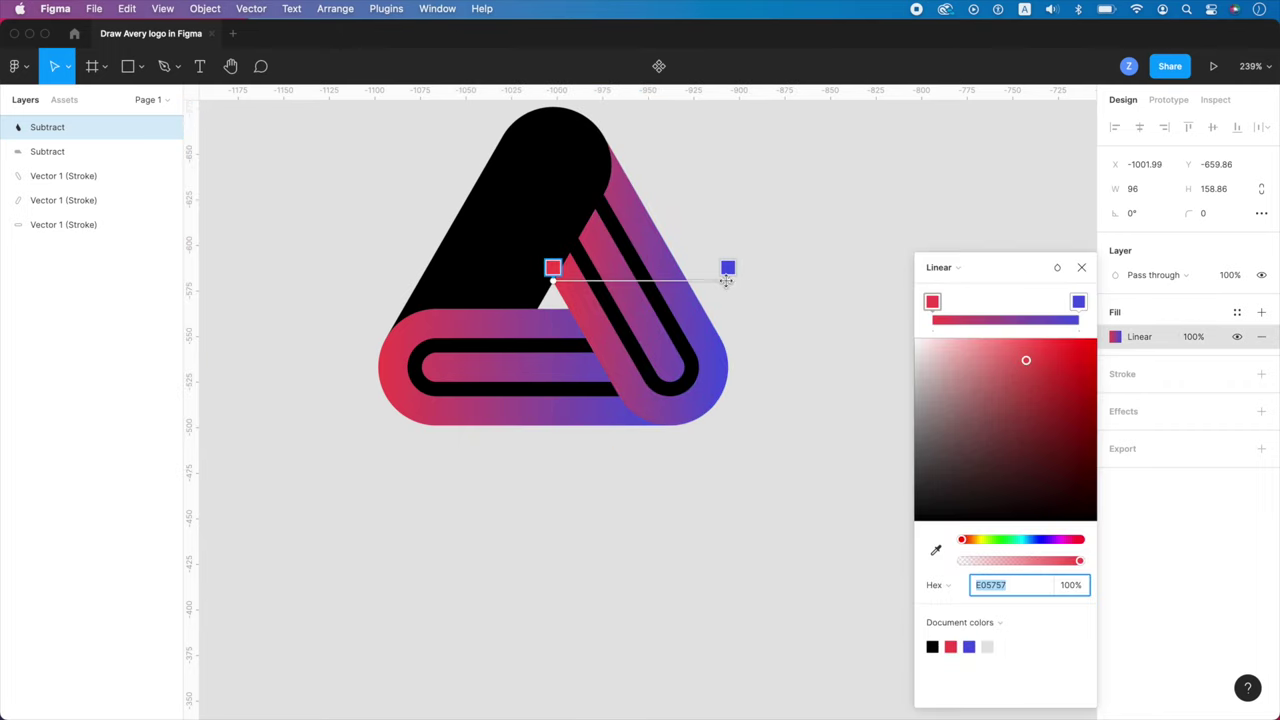
{"action": "left_click_drag", "start_coordinate": [727, 280], "coordinate": [566, 172]}
{"action": "left_click_drag", "start_coordinate": [552, 280], "coordinate": [705, 413]}
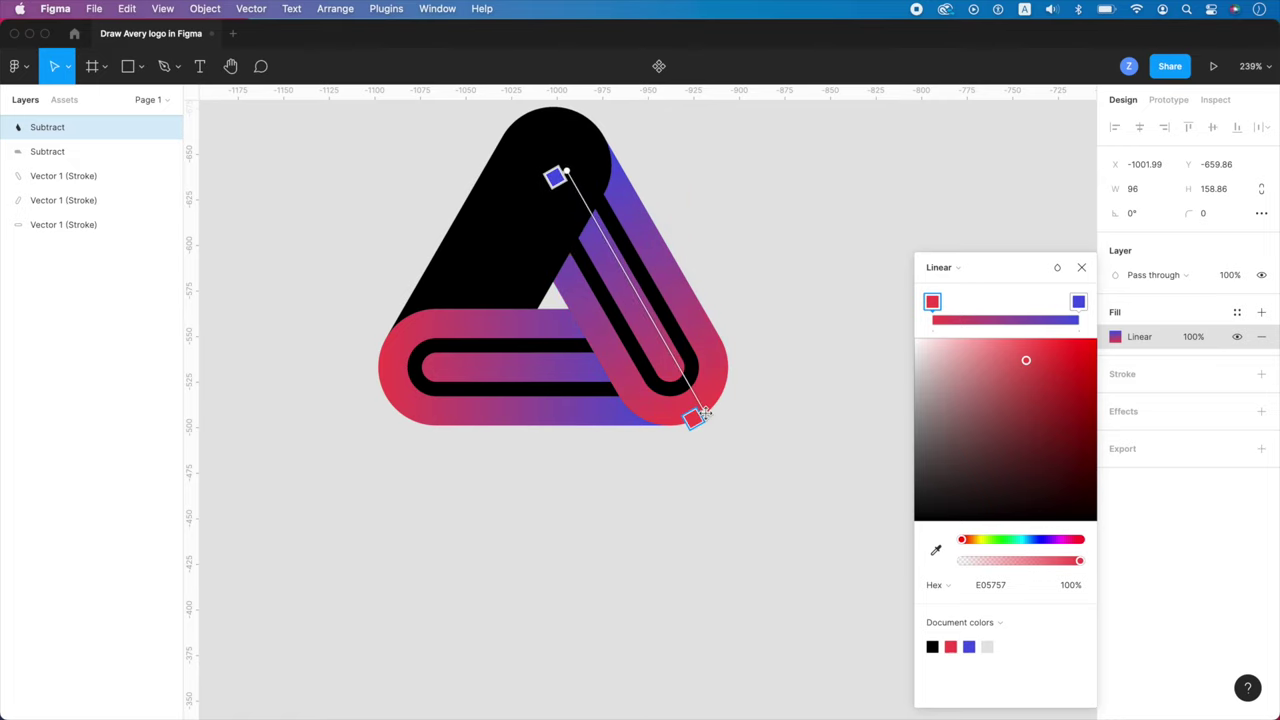
{"action": "mouse_move", "coordinate": [563, 180]}
{"action": "left_mouse_down"}
{"action": "mouse_move", "coordinate": [545, 174]}
{"action": "mouse_move", "coordinate": [551, 164]}
{"action": "left_mouse_up"}
- Duplicate the right-side loop and rotate the third copy 120°
{"action": "left_click", "coordinate": [1081, 267]}
{"action": "left_click", "coordinate": [711, 314]}
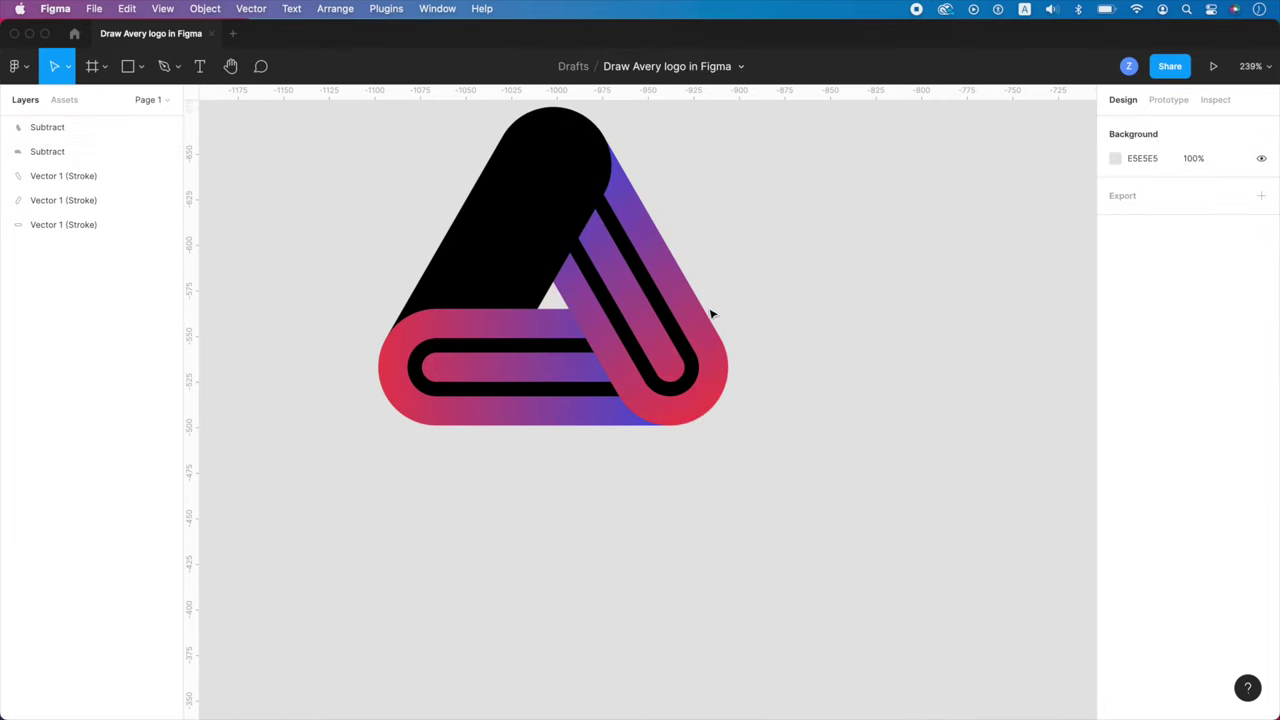
{"action": "left_click_drag", "start_coordinate": [689, 311], "coordinate": [866, 391]}
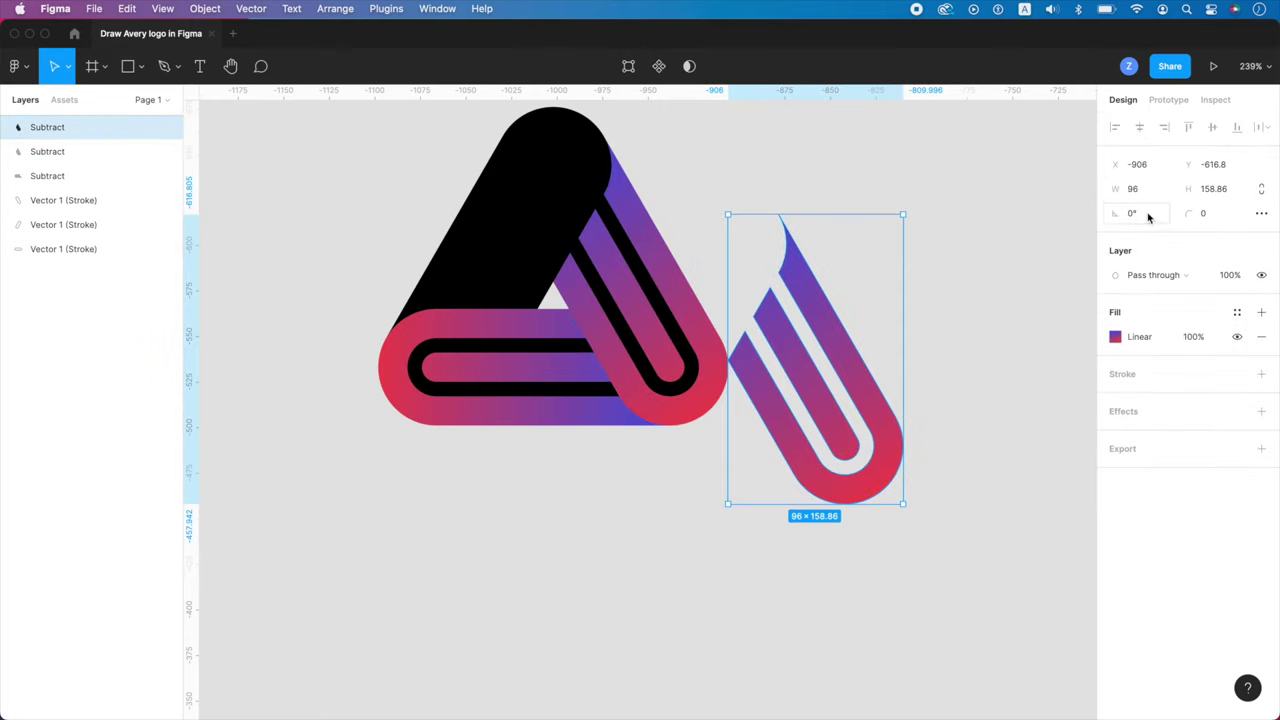
{"action": "left_click", "coordinate": [1148, 217]}
{"action": "key", "text": "Return"}
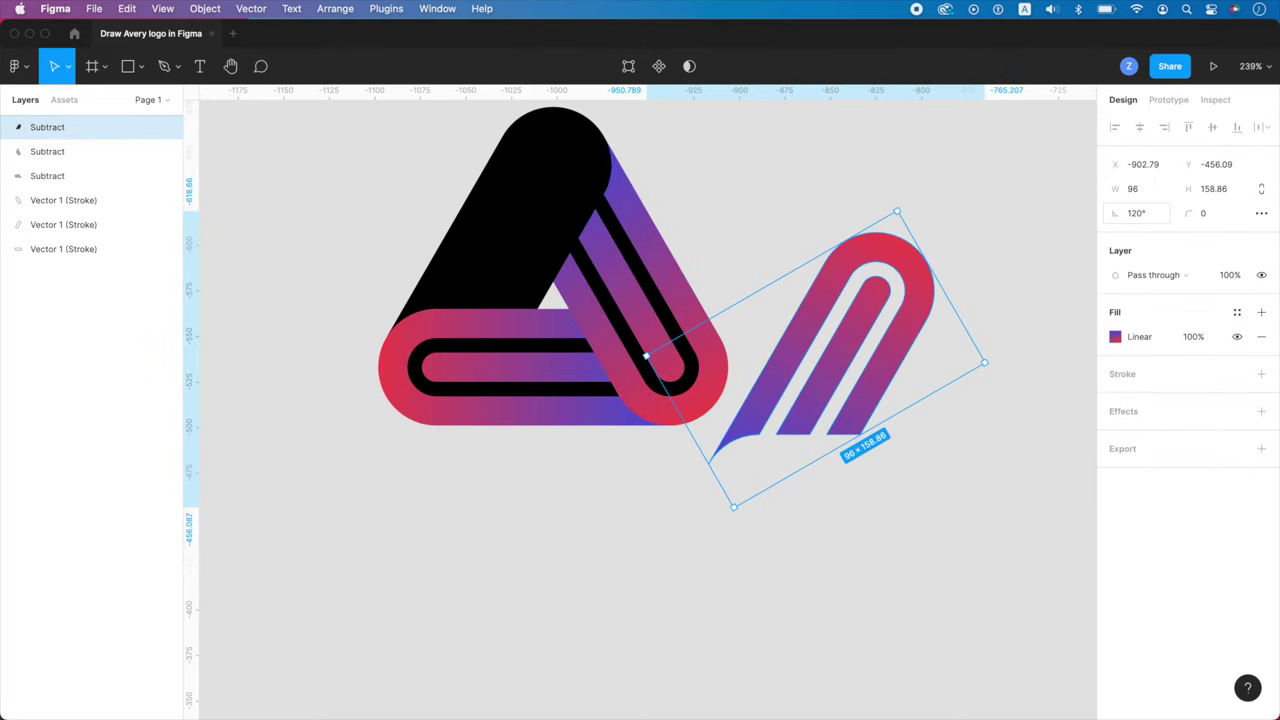
- Flatten the third loop and place it along the triangle's left side
{"action": "right_click", "coordinate": [889, 246]}
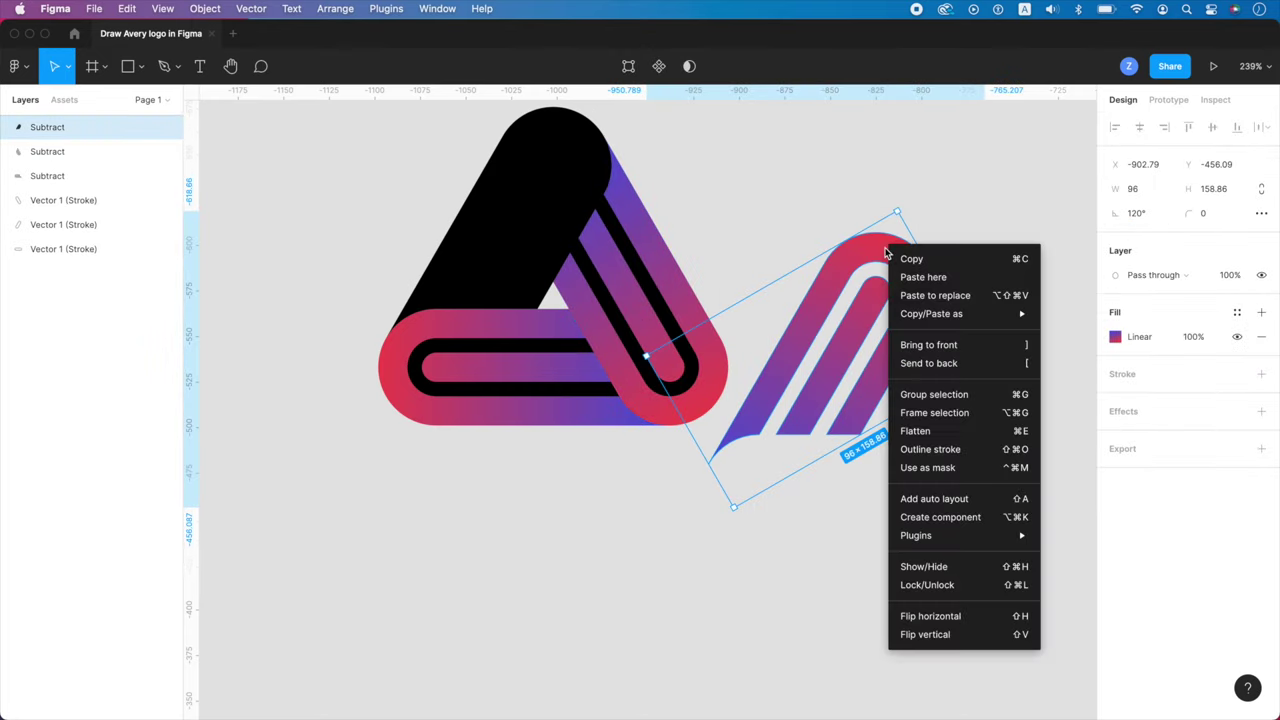
{"action": "left_click", "coordinate": [957, 432]}
{"action": "left_click_drag", "start_coordinate": [863, 334], "coordinate": [543, 217]}
{"action": "scroll", "coordinate": [543, 217], "scroll_direction": "down", "scroll_amount": 5}
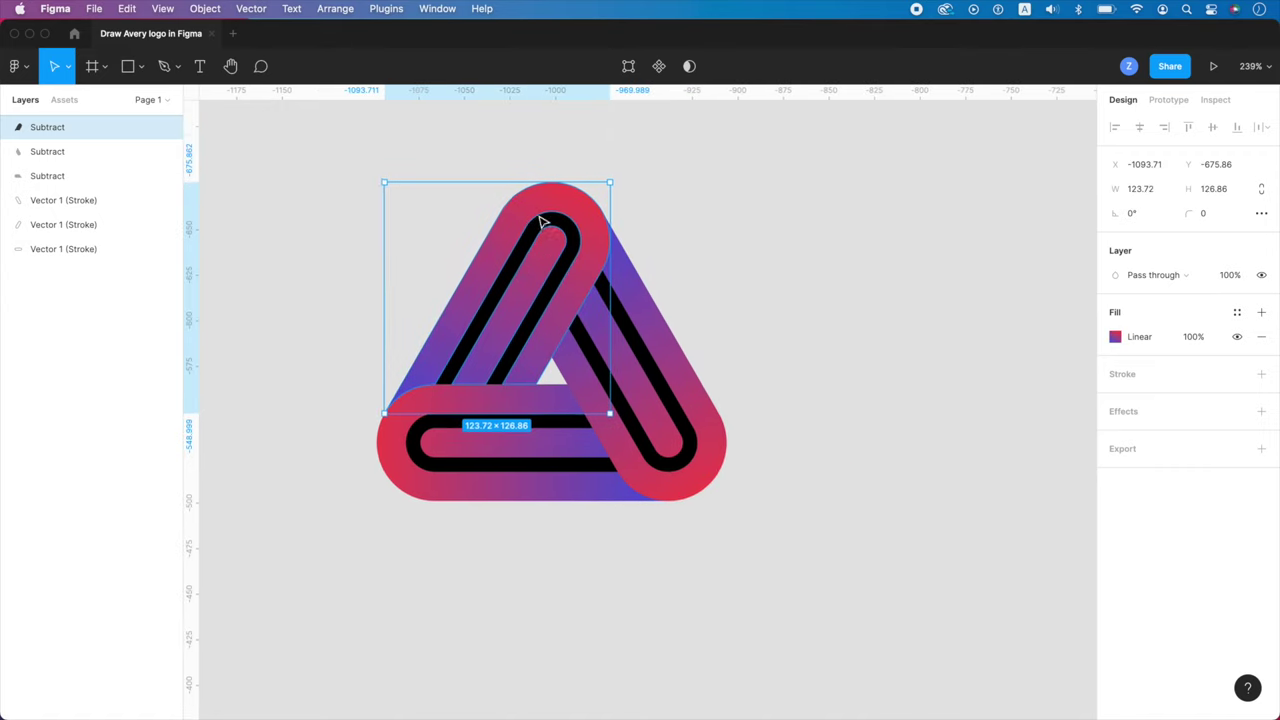
- Select all three Subtract loops and move them off the black triangle
{"action": "left_click", "coordinate": [558, 318], "text": "shift"}
{"action": "left_click", "coordinate": [551, 368], "text": "shift"}
{"action": "left_click_drag", "start_coordinate": [551, 371], "coordinate": [820, 591]}
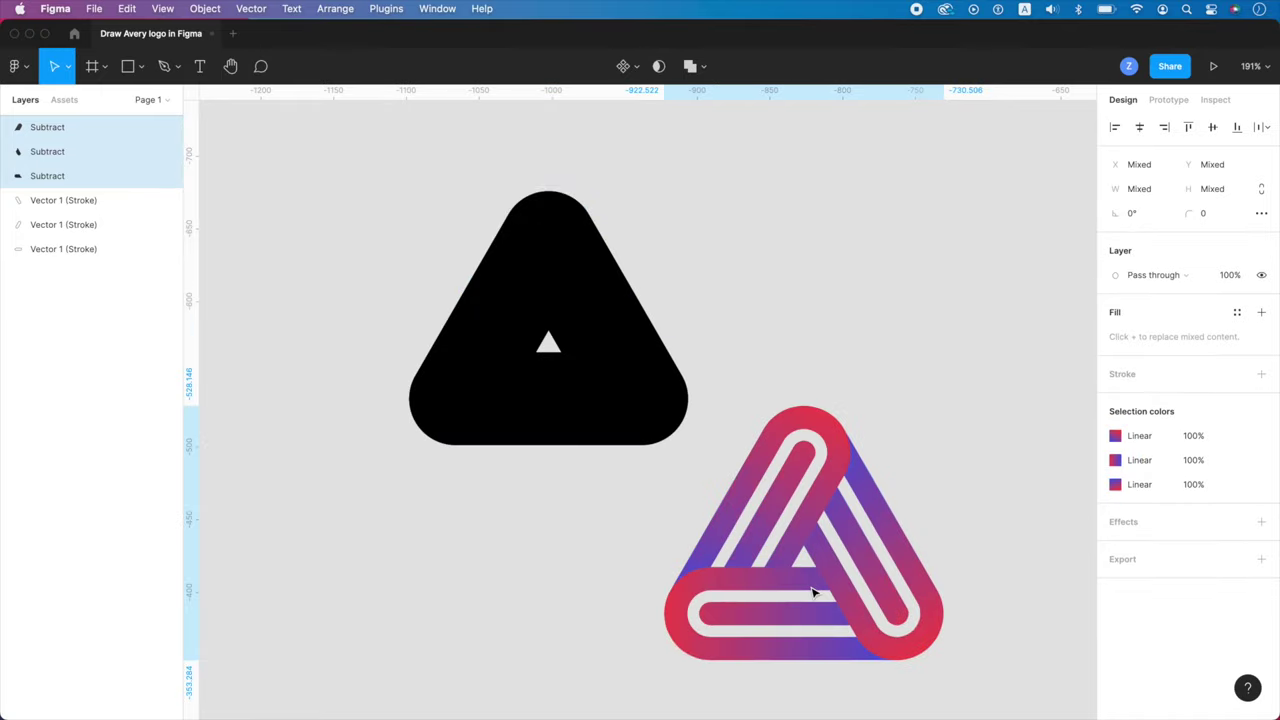
{"action": "key", "text": "Escape"}
- Delete the black triangle, then marquee-select the three loops and move them up-left
{"action": "left_click", "coordinate": [617, 440]}
{"action": "key", "text": "Delete"}
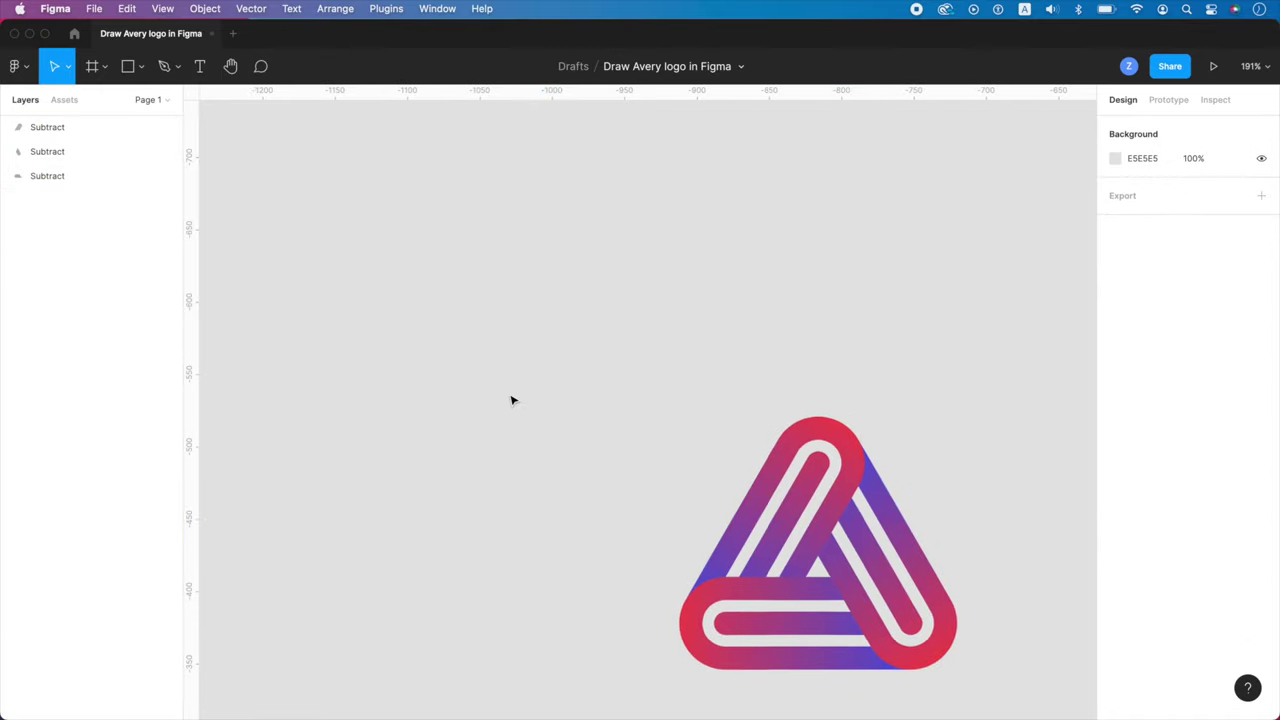
{"action": "scroll", "coordinate": [515, 403], "scroll_direction": "down", "scroll_amount": 3}
{"action": "scroll", "coordinate": [811, 563], "scroll_direction": "up", "scroll_amount": 6}
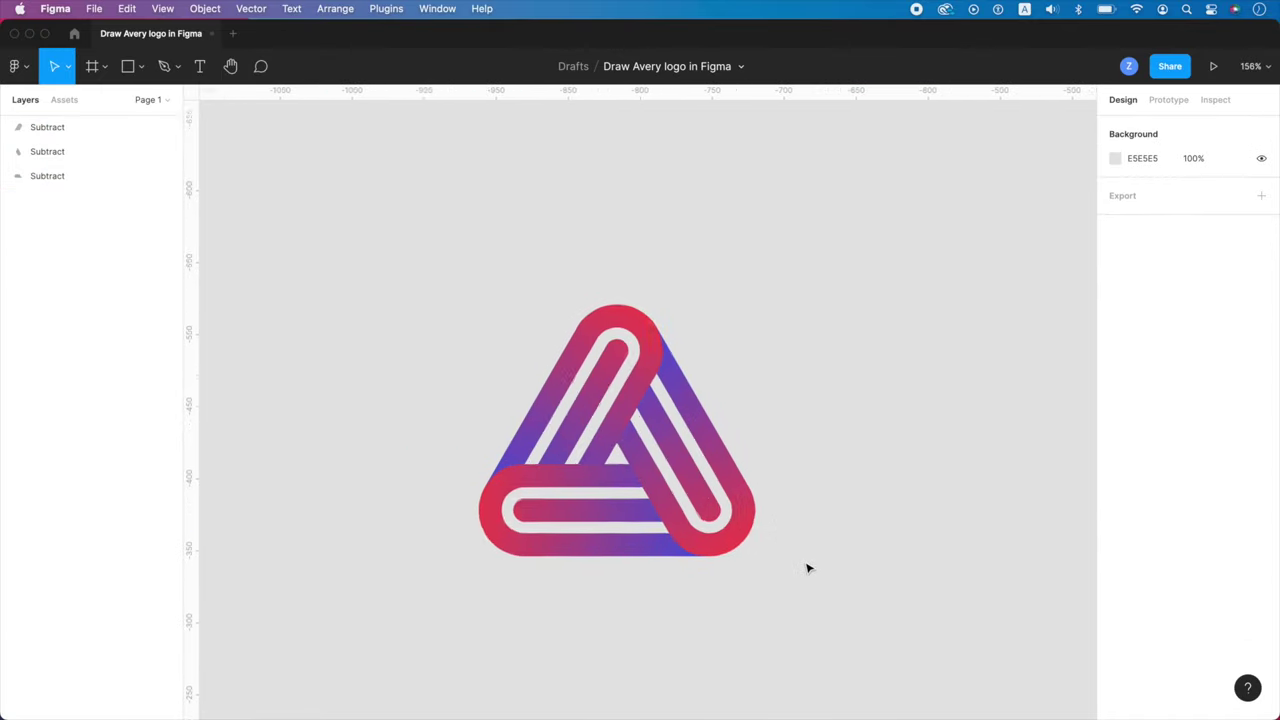
{"action": "left_click_drag", "start_coordinate": [434, 262], "coordinate": [789, 631]}
{"action": "left_click_drag", "start_coordinate": [686, 471], "coordinate": [663, 409]}
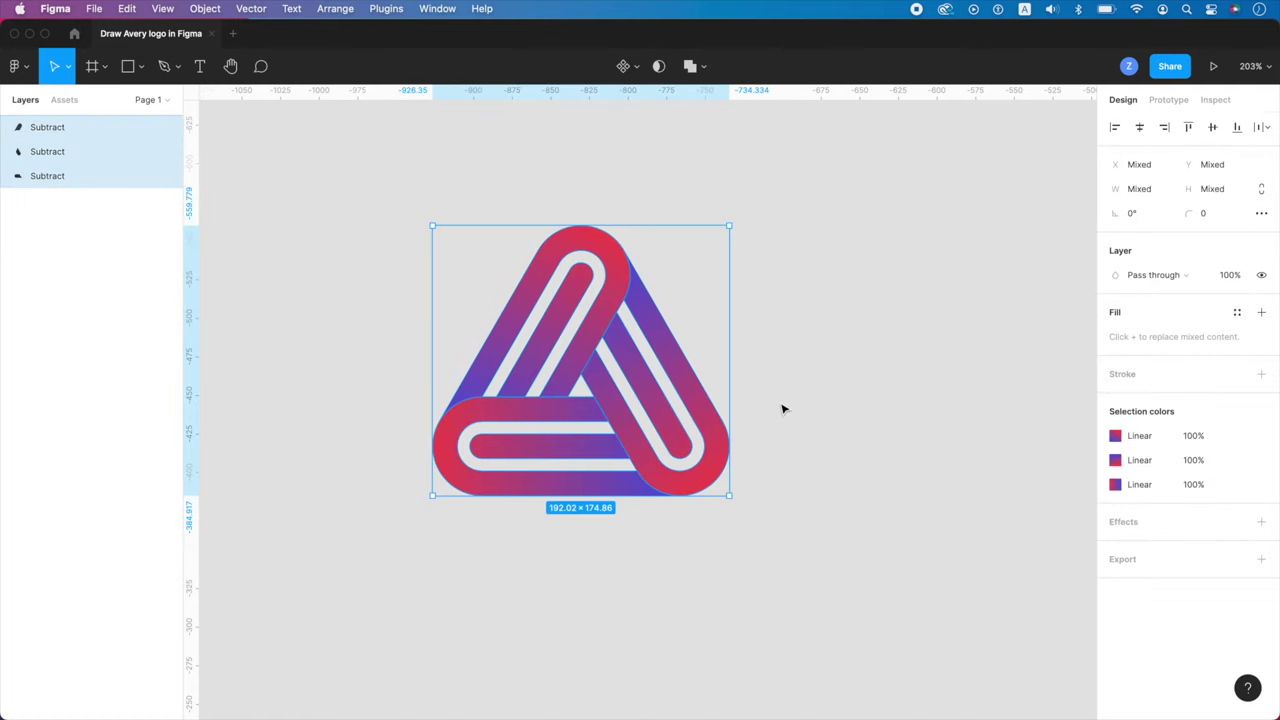
- Group the three loops as Group 1 and move the group left
{"action": "right_click", "coordinate": [685, 388]}
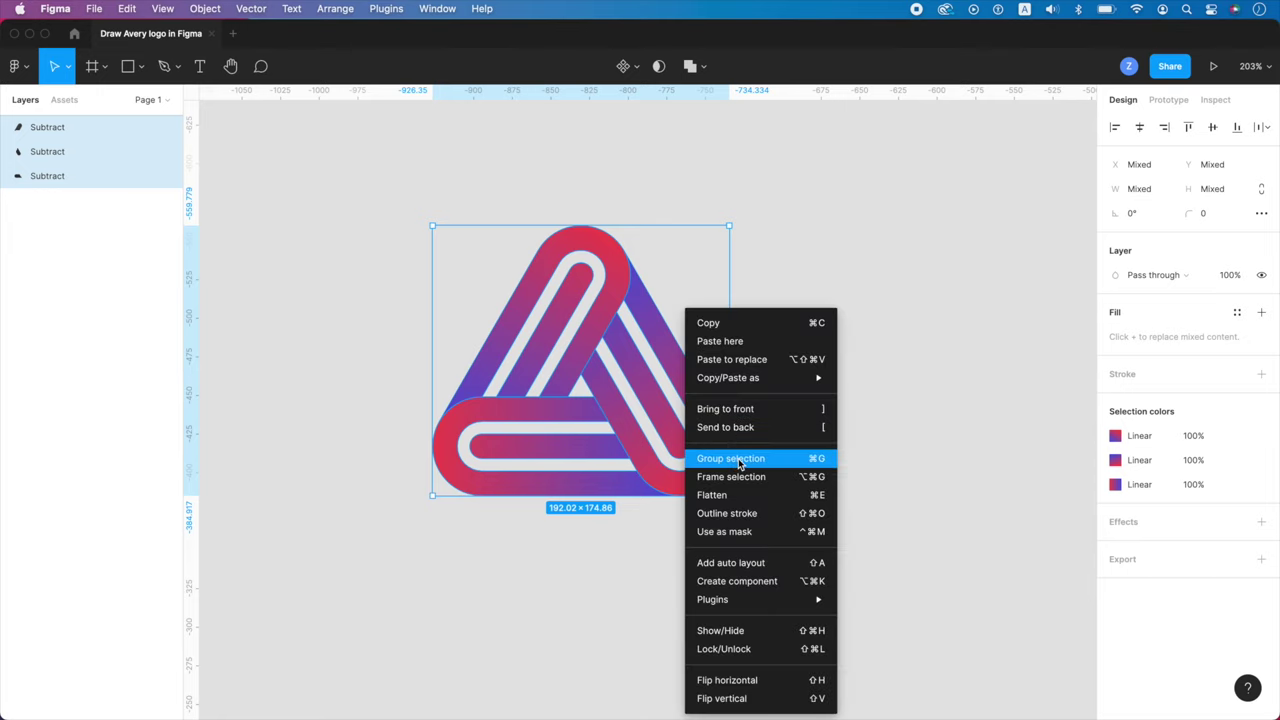
{"action": "left_click", "coordinate": [739, 462]}
{"action": "scroll", "coordinate": [689, 451], "scroll_direction": "down", "scroll_amount": 5}
{"action": "left_click_drag", "start_coordinate": [653, 450], "coordinate": [461, 433]}
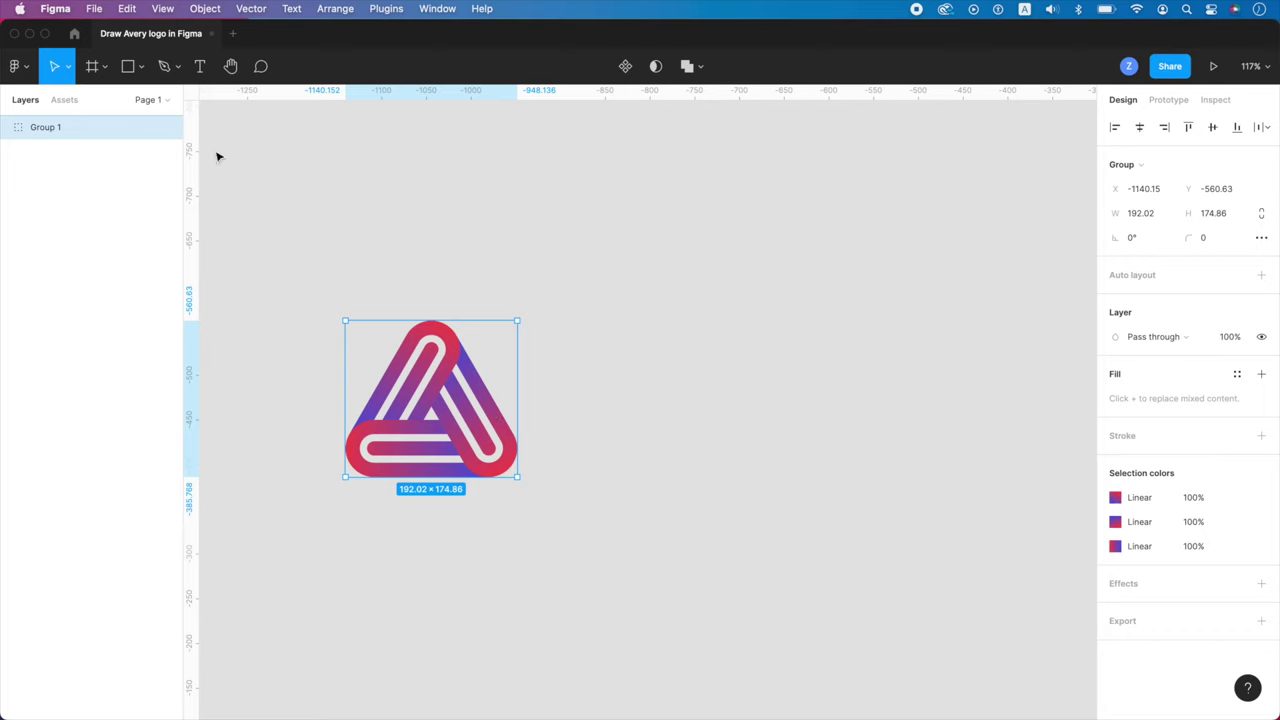
- Create a 1080×1080 Instagram post frame, centre the logo in it, and enlarge it
{"action": "left_click", "coordinate": [98, 76]}
{"action": "left_click", "coordinate": [1166, 427]}
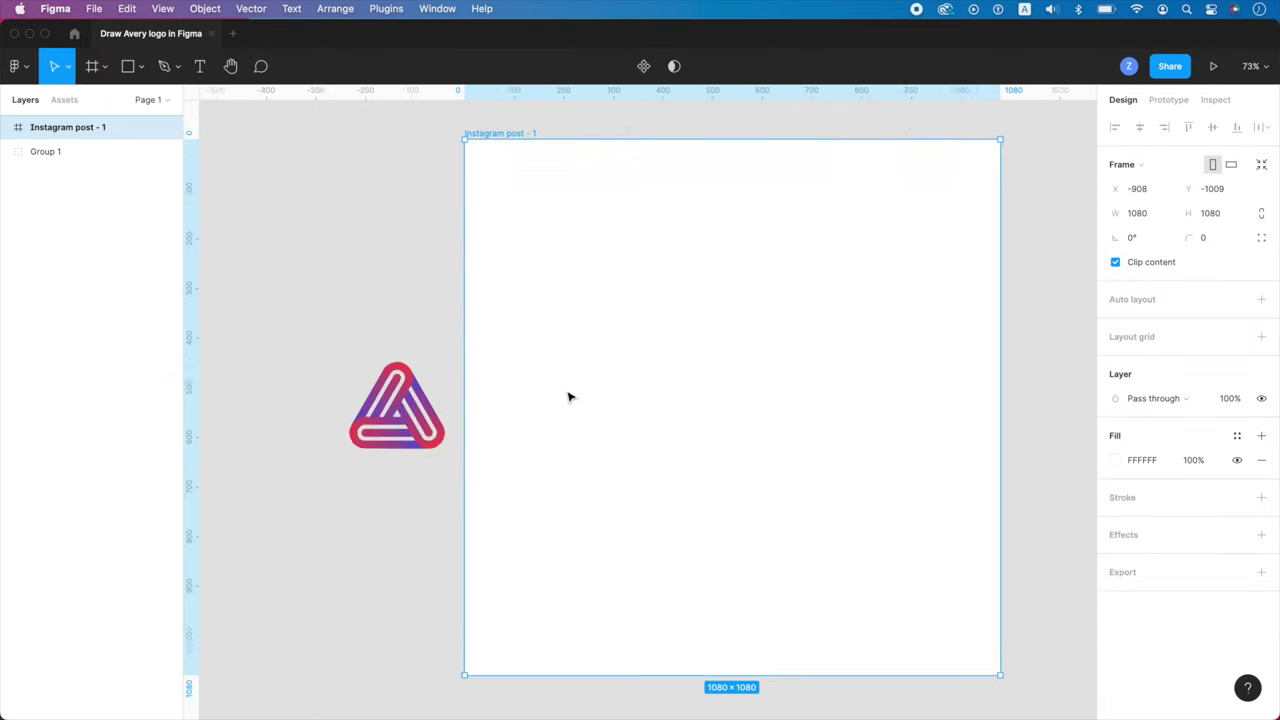
{"action": "left_click_drag", "start_coordinate": [430, 400], "coordinate": [603, 400]}
{"action": "left_click", "coordinate": [1139, 127]}
{"action": "left_click", "coordinate": [1212, 127]}
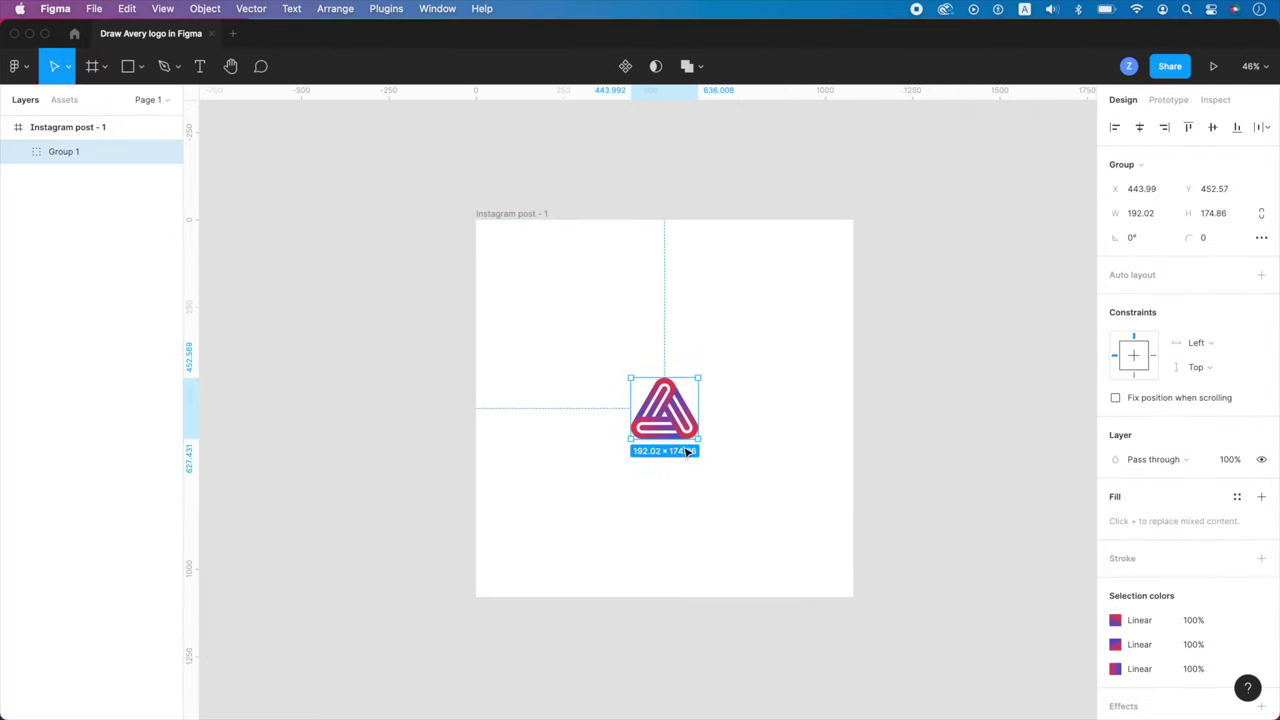
{"action": "left_click_drag", "start_coordinate": [668, 438], "coordinate": [667, 523]}
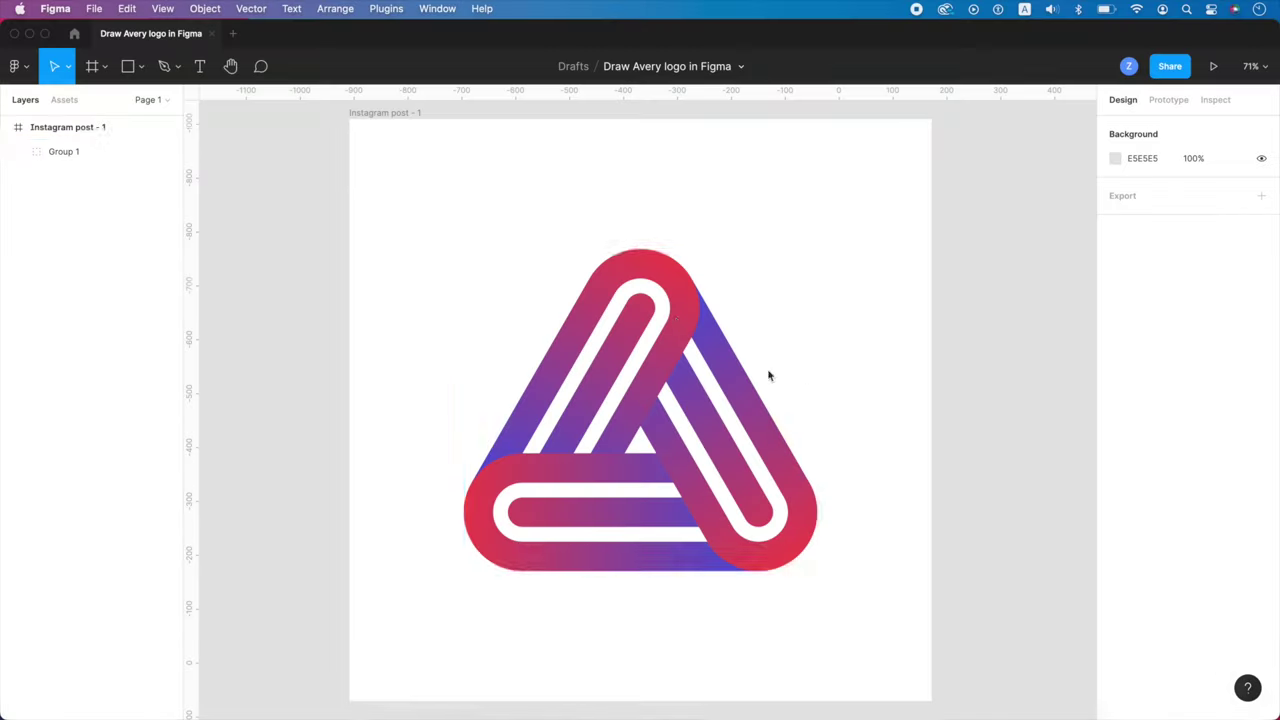
- Select the logo group, dismissing its context menu without choosing anything
{"action": "left_click", "coordinate": [678, 316]}
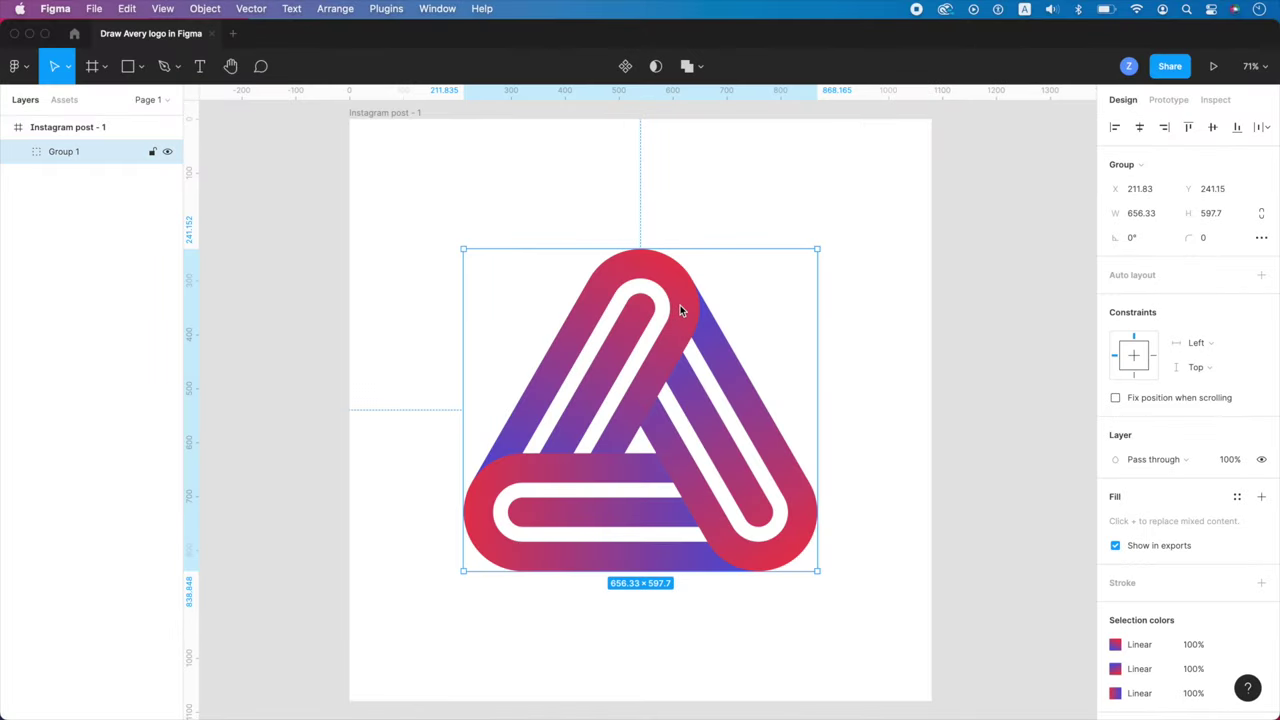
{"action": "right_click", "coordinate": [679, 302]}
{"action": "mouse_move", "coordinate": [749, 374]}
{"action": "mouse_move", "coordinate": [790, 341]}
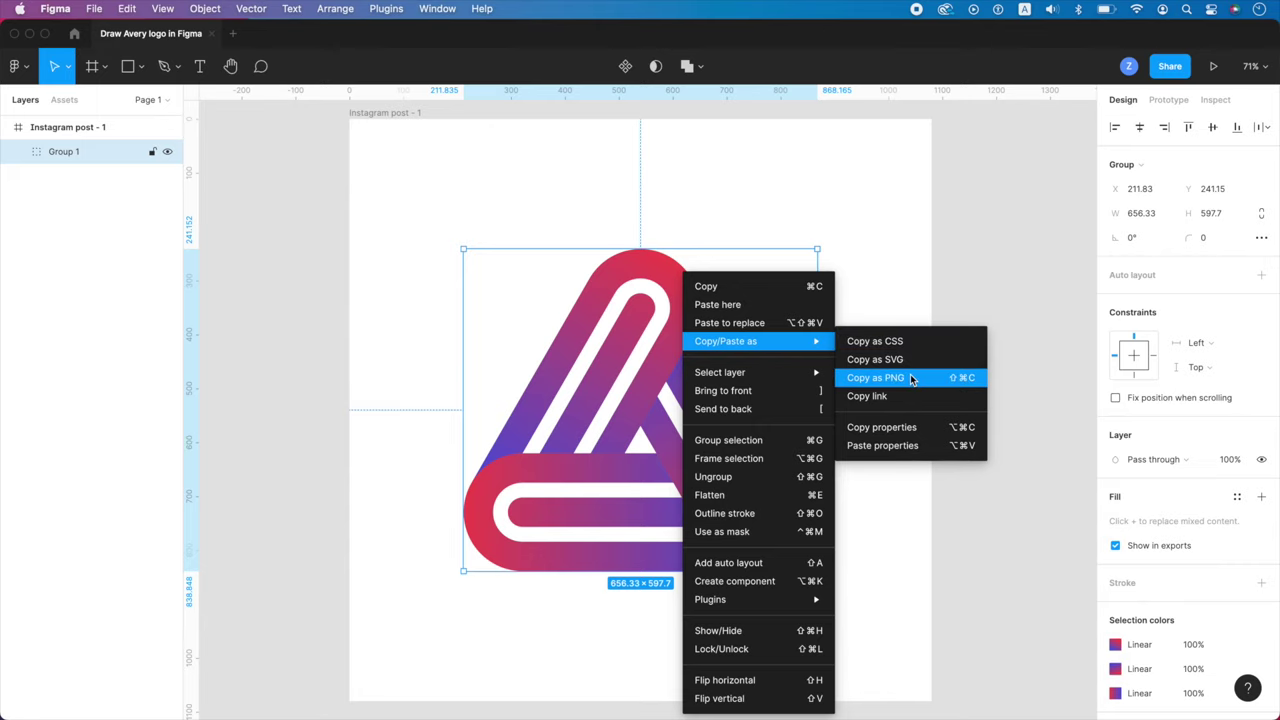
{"action": "left_click", "coordinate": [905, 294]}
{"action": "left_click", "coordinate": [900, 318]}
{"action": "scroll", "coordinate": [900, 318], "scroll_direction": "down", "scroll_amount": 1}
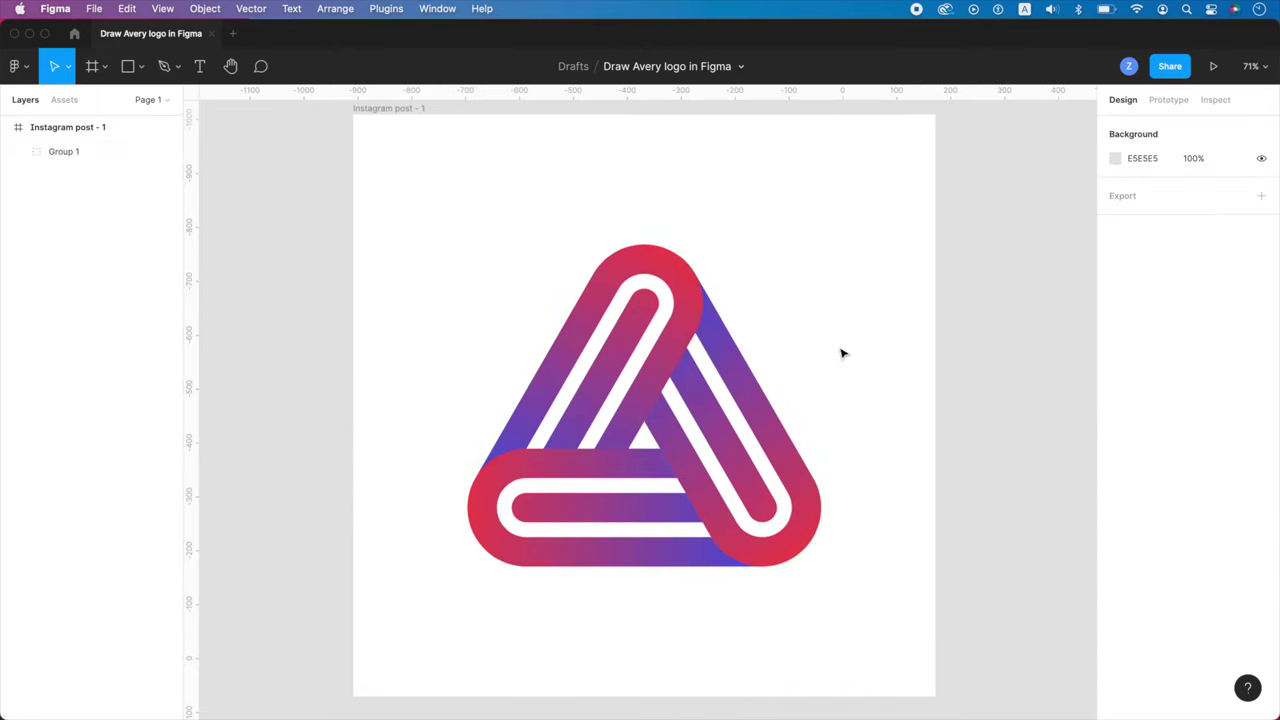
{"action": "left_click", "coordinate": [742, 381]}
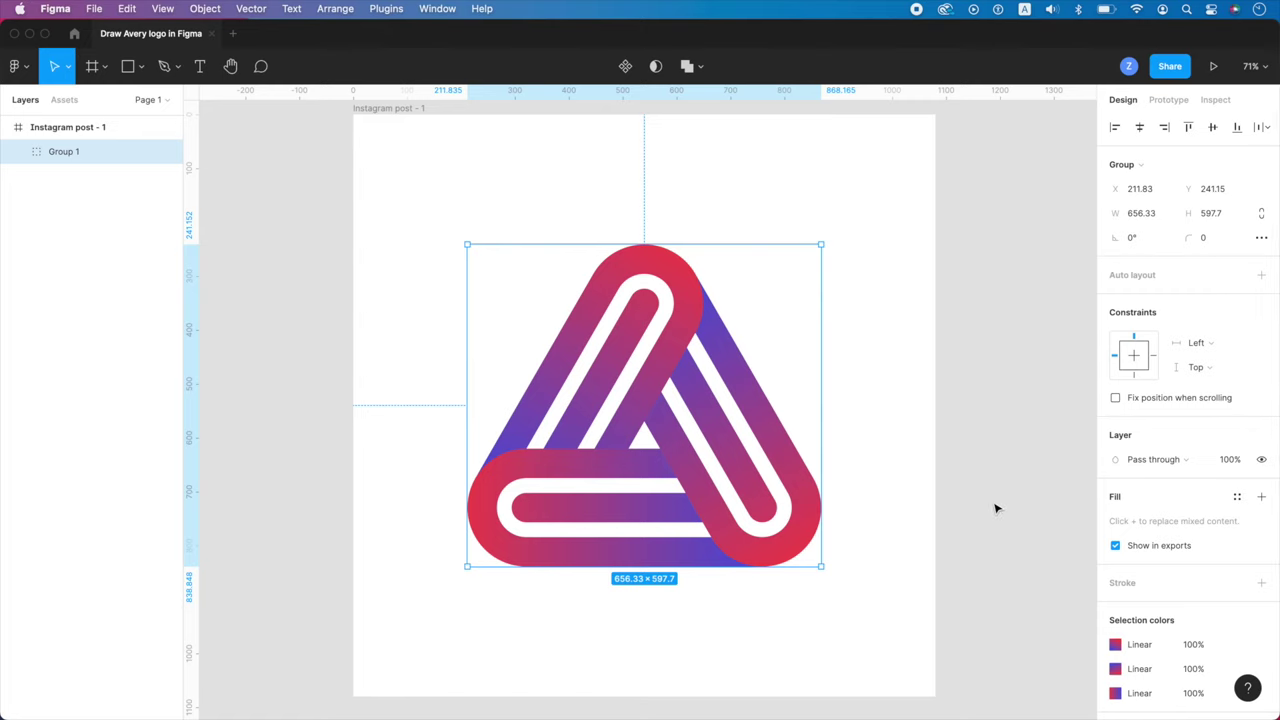
- Add a 1x PNG export setting to the Instagram post - 1 frame
{"action": "left_click", "coordinate": [895, 477]}
{"action": "scroll", "coordinate": [1190, 668], "scroll_direction": "down", "scroll_amount": 2}
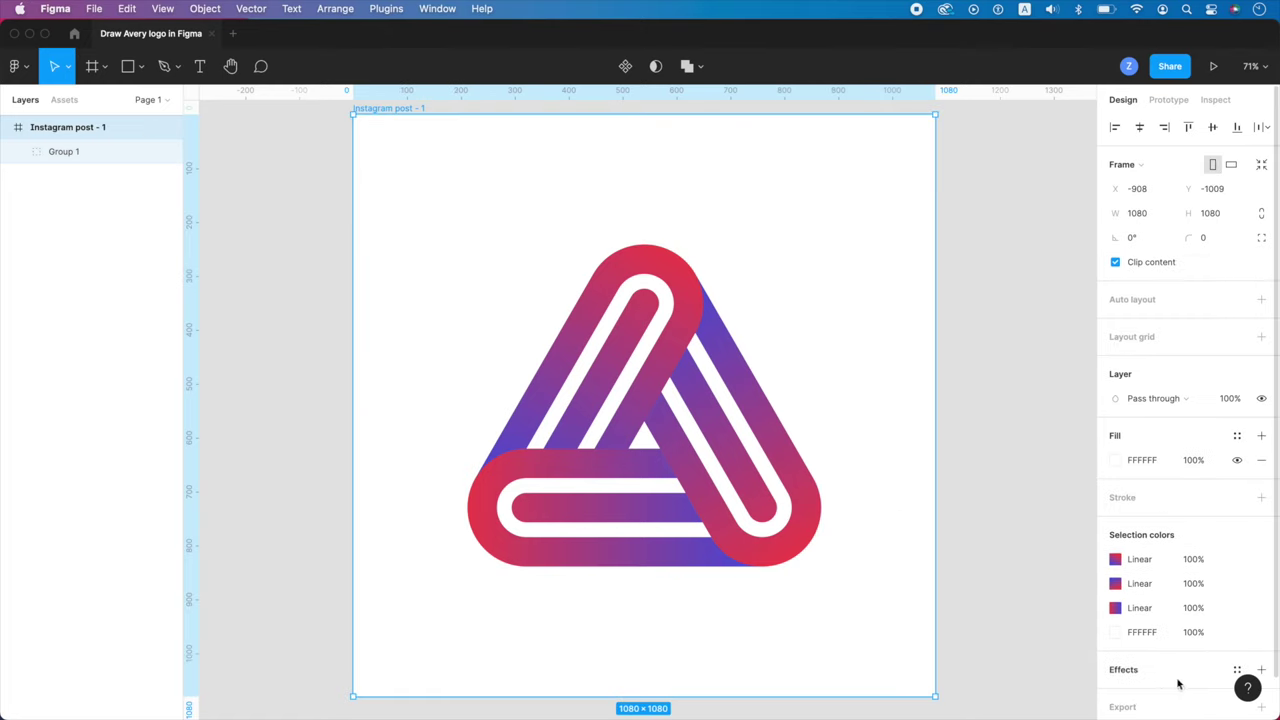
{"action": "left_click", "coordinate": [1195, 664]}
{"action": "scroll", "coordinate": [1190, 660], "scroll_direction": "down", "scroll_amount": 3}
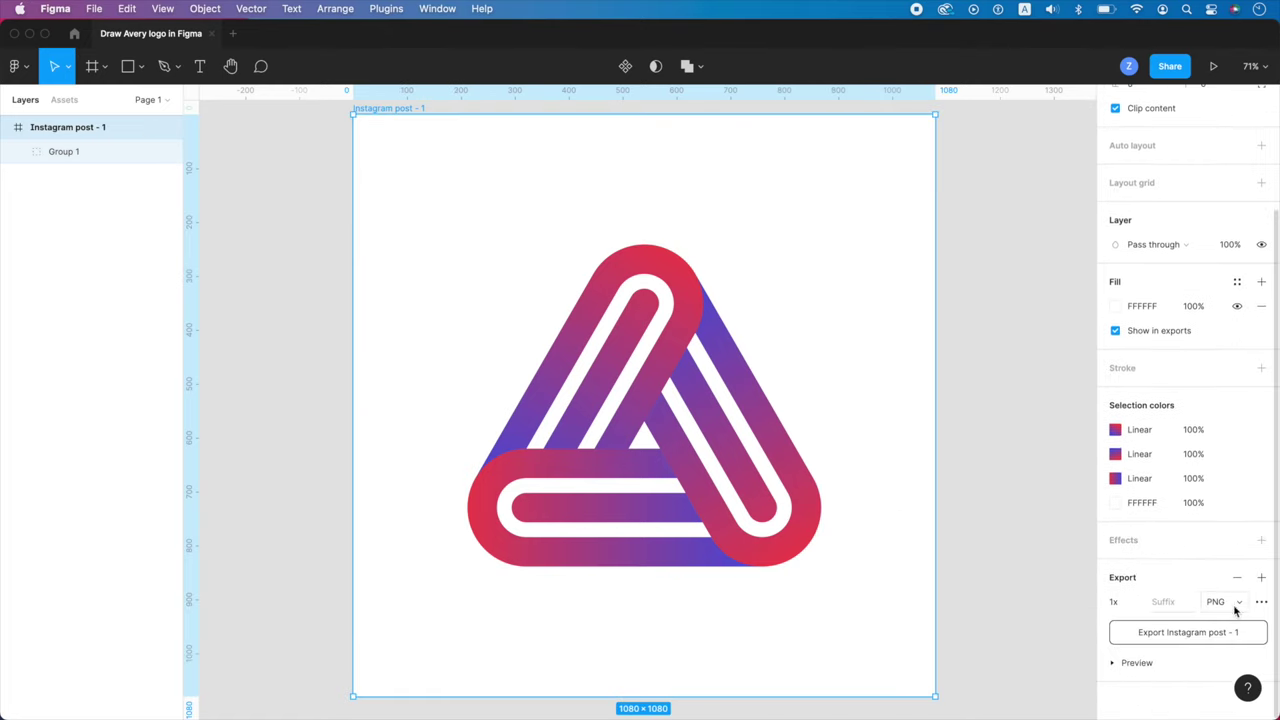